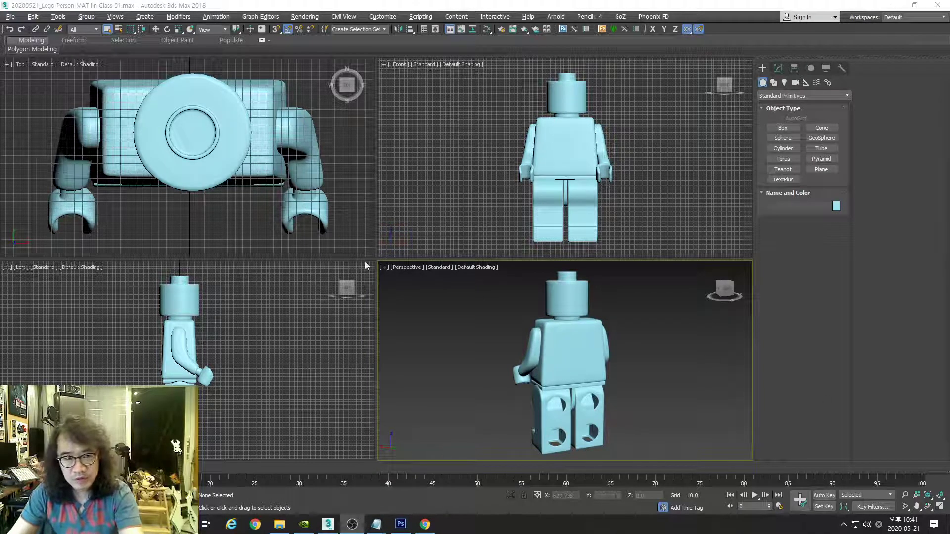
Step: Switch the Top, Front and Left viewports from shaded to wireframe display
click(265, 224)
key(F3)
click(517, 187)
key(F3)
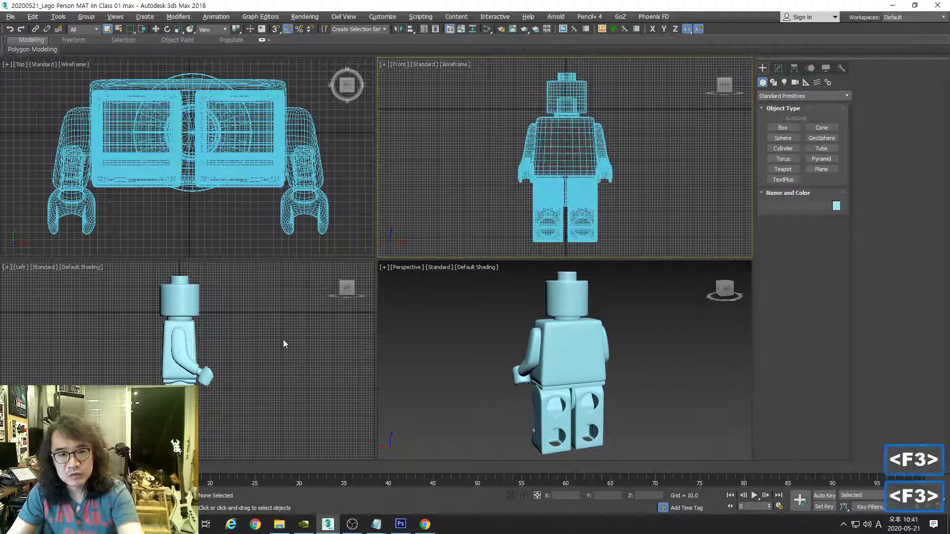
click(246, 346)
key(F3)
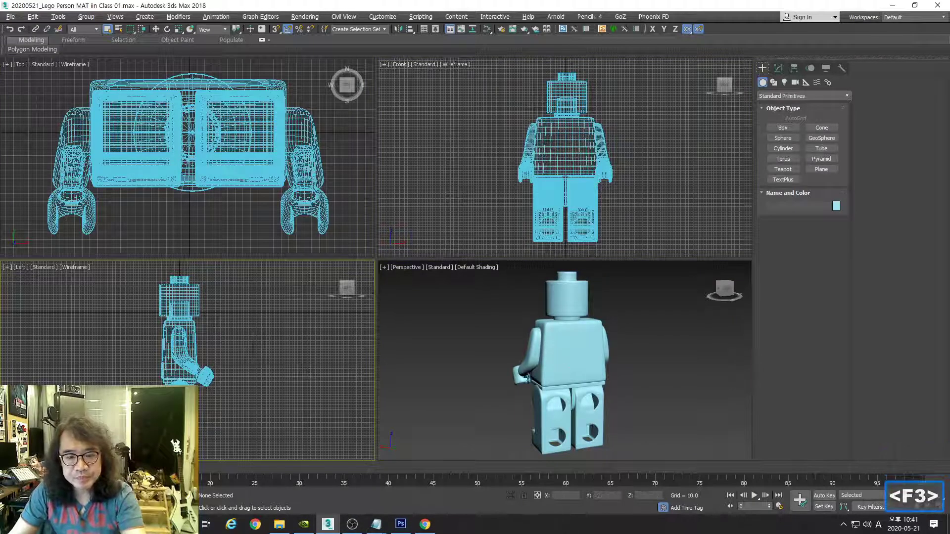
Step: Create a teapot with a radius of about 139 beside the Lego figure in the Top view
alt+middle_drag(527, 377, 642, 380)
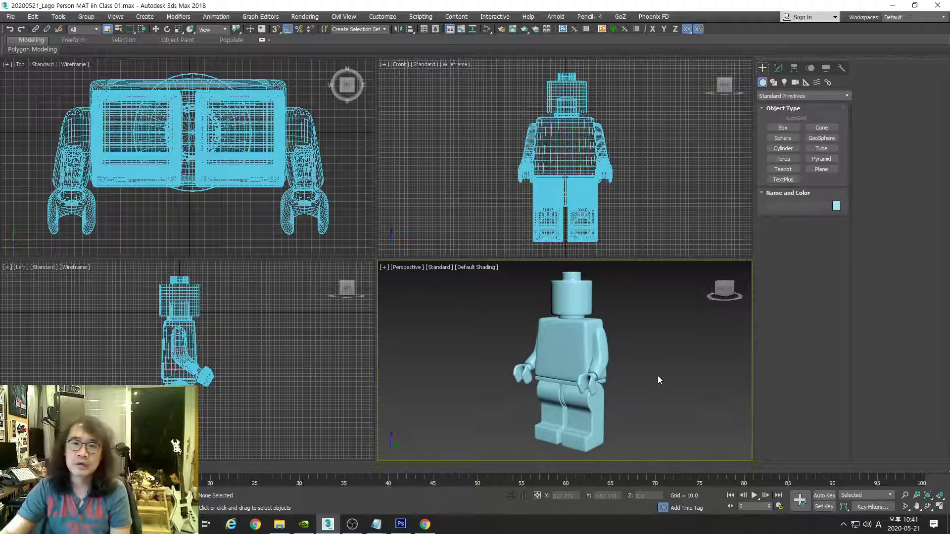
scroll(603, 167, down, 3)
middle_drag(602, 168, 548, 170)
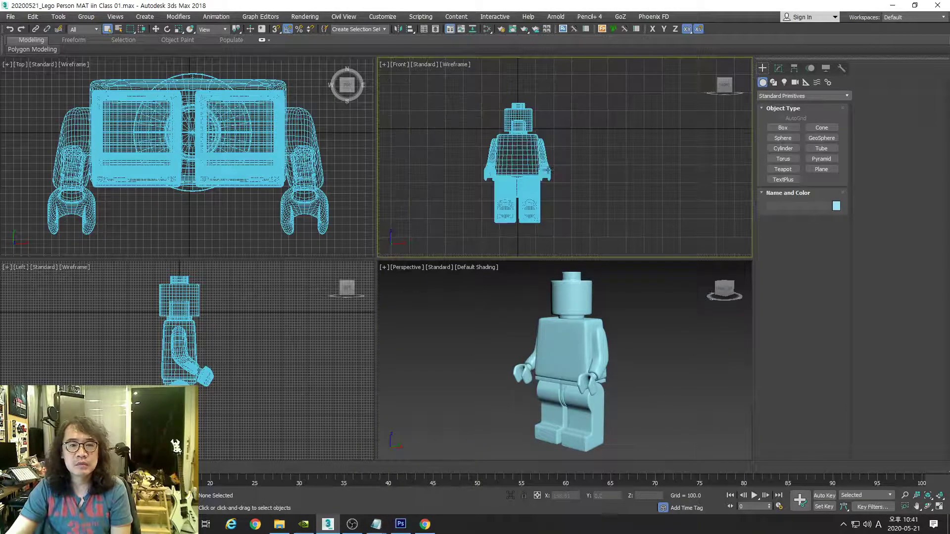
mouse_move(257, 170)
middle_down()
mouse_move(205, 154)
mouse_move(264, 158)
middle_up()
scroll(204, 154, down, 5)
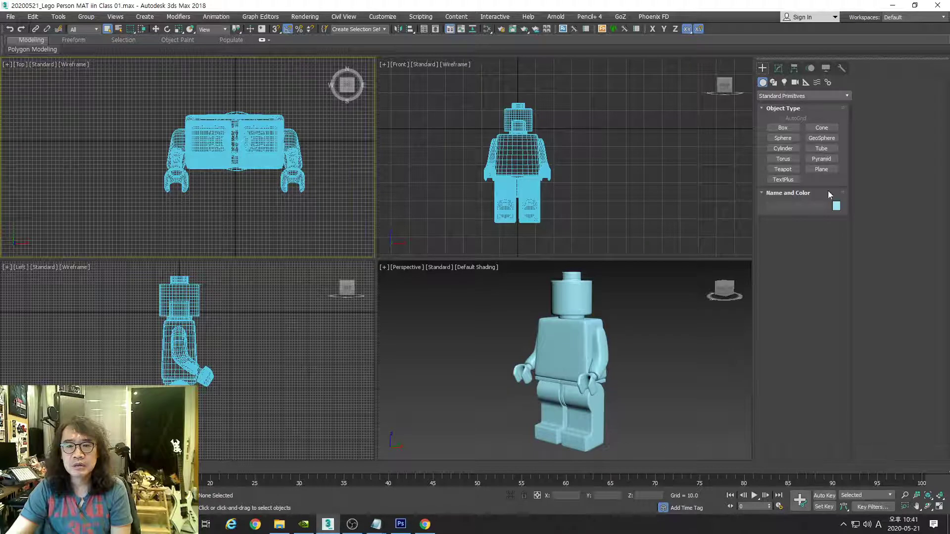
click(784, 170)
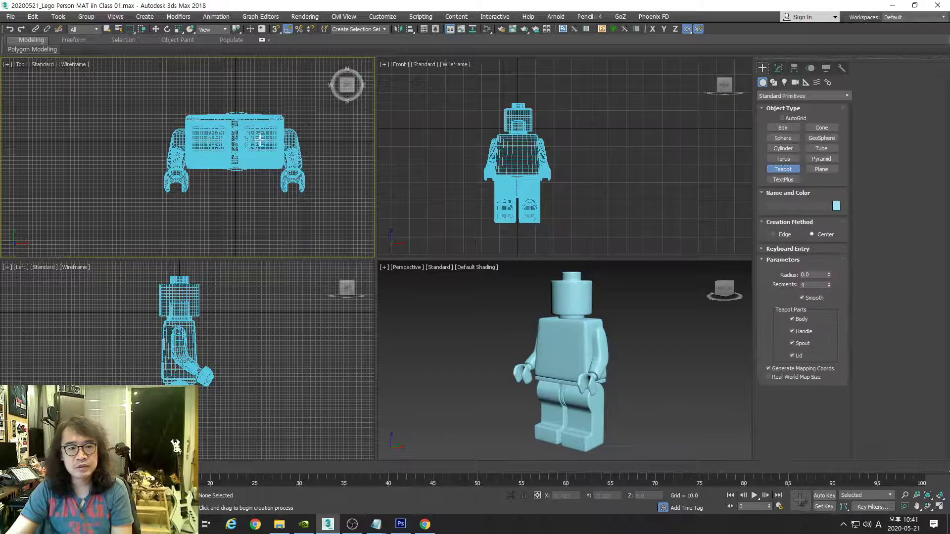
middle_drag(108, 148, 153, 149)
drag(132, 147, 166, 188)
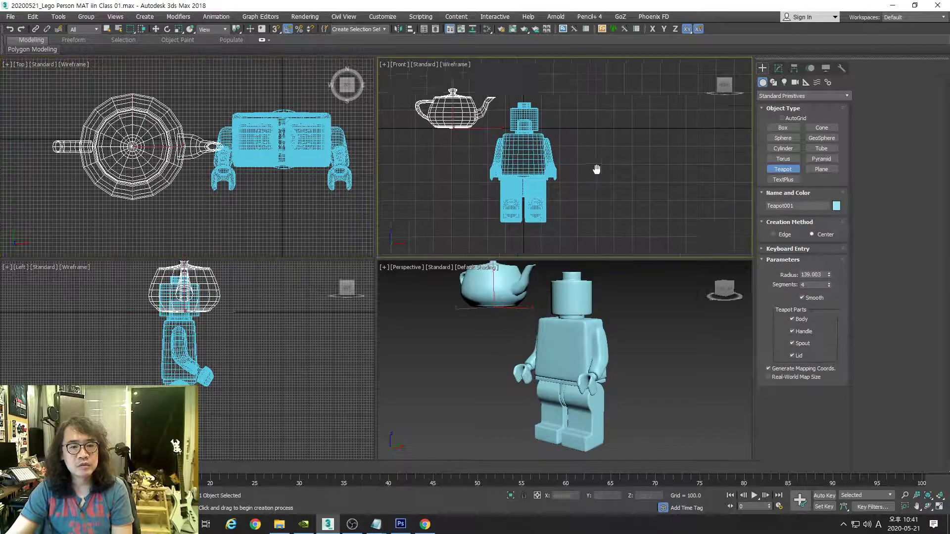
scroll(608, 148, down, 5)
right_click(558, 146)
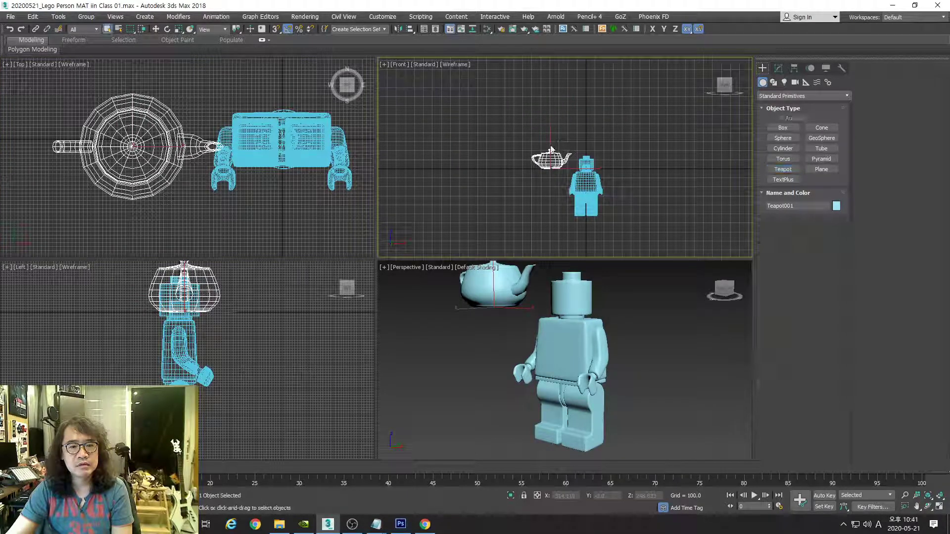
Step: Set the teapot's segments to 8
click(778, 68)
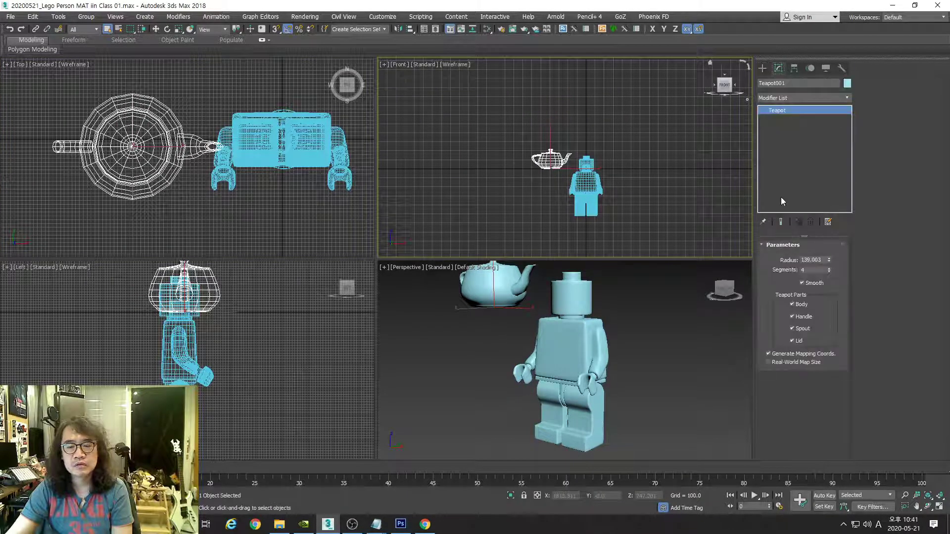
click(830, 269)
click(829, 269)
click(829, 269)
click(830, 269)
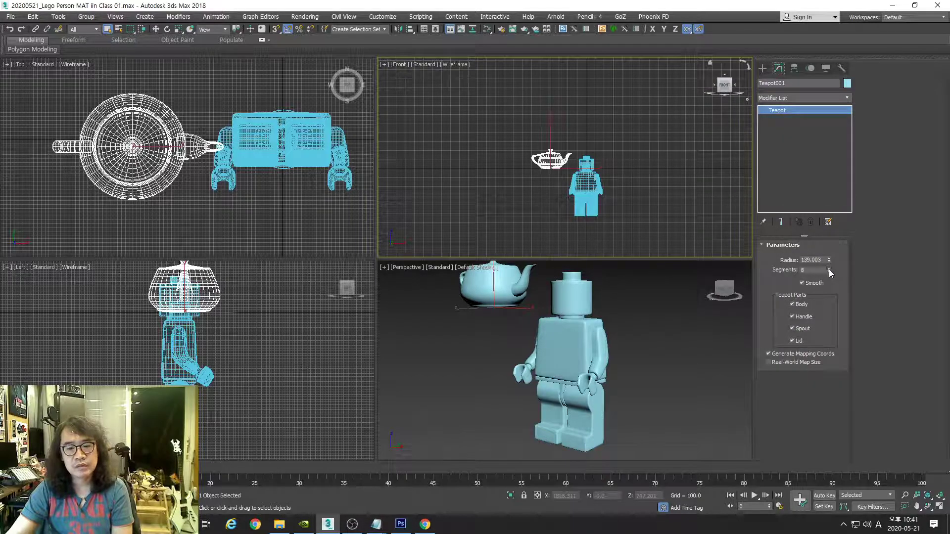
Step: Enlarge the teapot to a radius of about 306 and move it beside the Lego figure, level with its feet
right_click(559, 151)
click(570, 161)
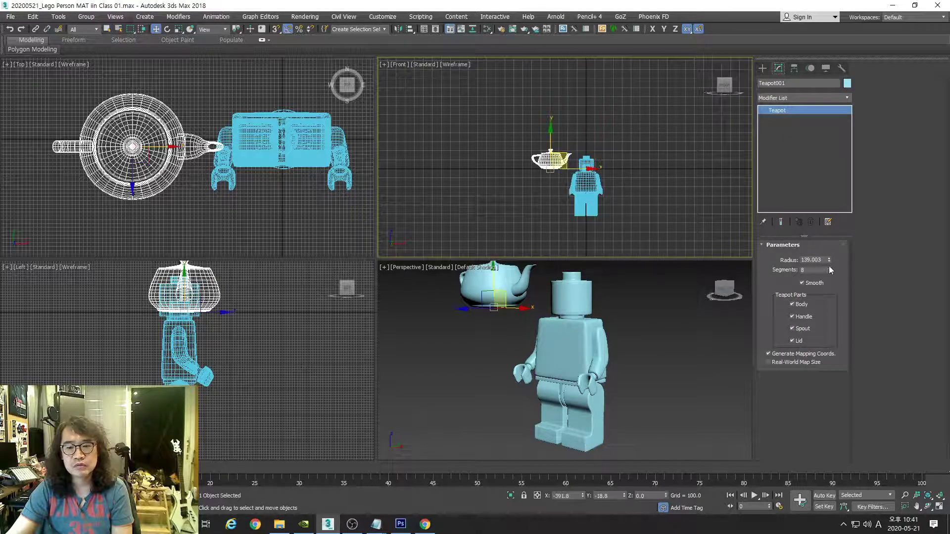
drag(829, 260, 828, 196)
drag(565, 156, 531, 203)
middle_drag(507, 369, 577, 375)
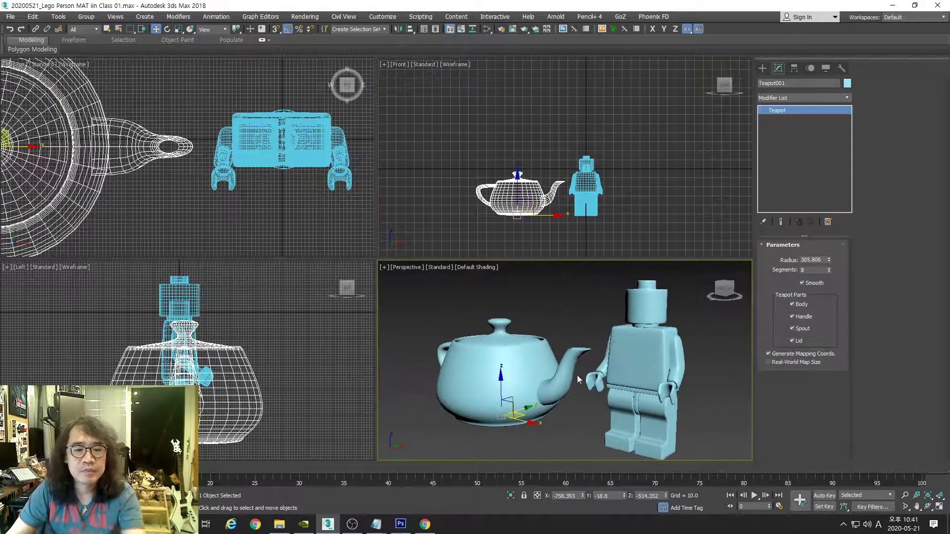
Step: Rotate the teapot -130 degrees about its vertical axis using angle snap
right_click(510, 373)
click(522, 385)
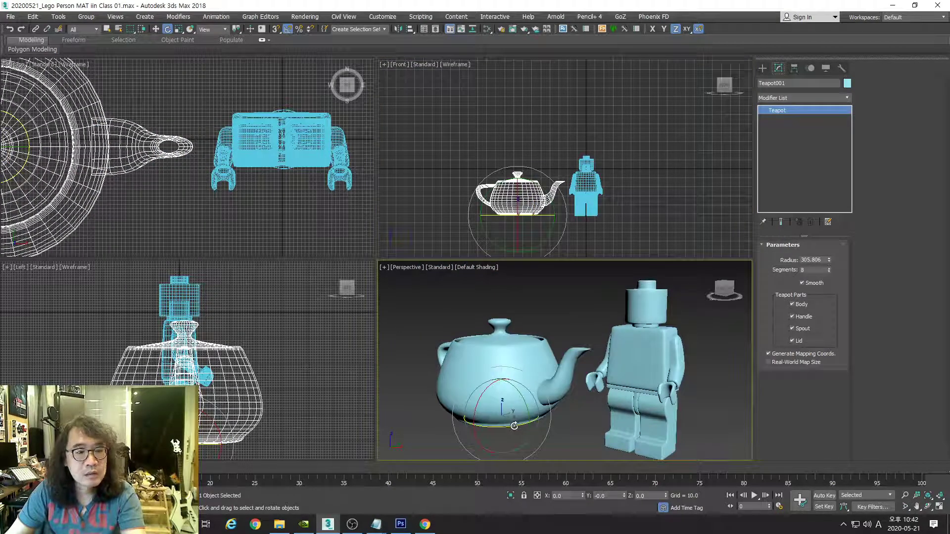
key(a)
drag(511, 426, 449, 412)
key(ctrl+z)
middle_drag(449, 413, 463, 405)
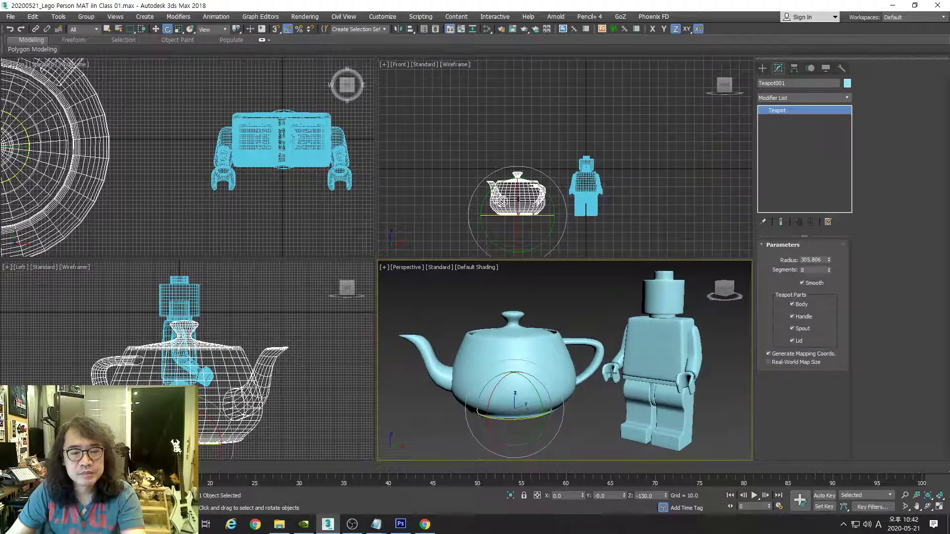
Step: Examine the teapot and Lego figure together from farther away in all four viewports
key(alt+z)
drag(465, 262, 467, 296)
key(ctrl+shift+z)
key(alt+z)
drag(543, 158, 540, 195)
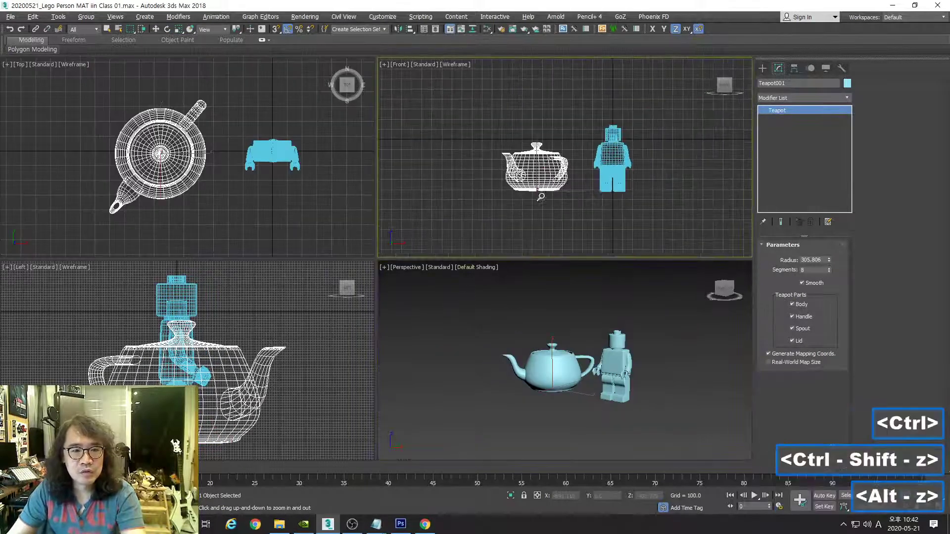
drag(203, 152, 206, 200)
drag(249, 346, 251, 420)
drag(542, 364, 586, 382)
middle_drag(586, 382, 609, 399)
scroll(557, 397, up, 2)
Step: Draw an Angle extended spline around the models in the Left view, about 6855 long, 5992 wide and 469 thick
click(760, 68)
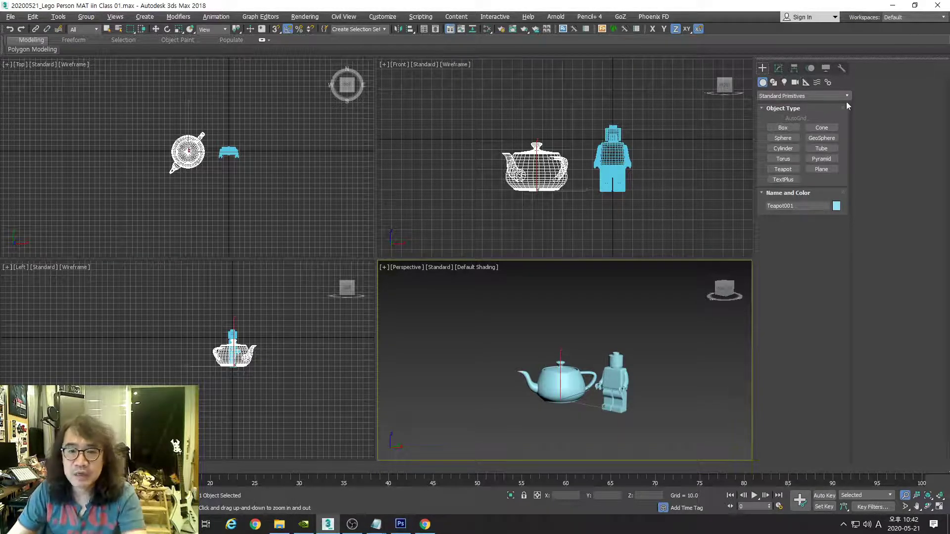
click(773, 83)
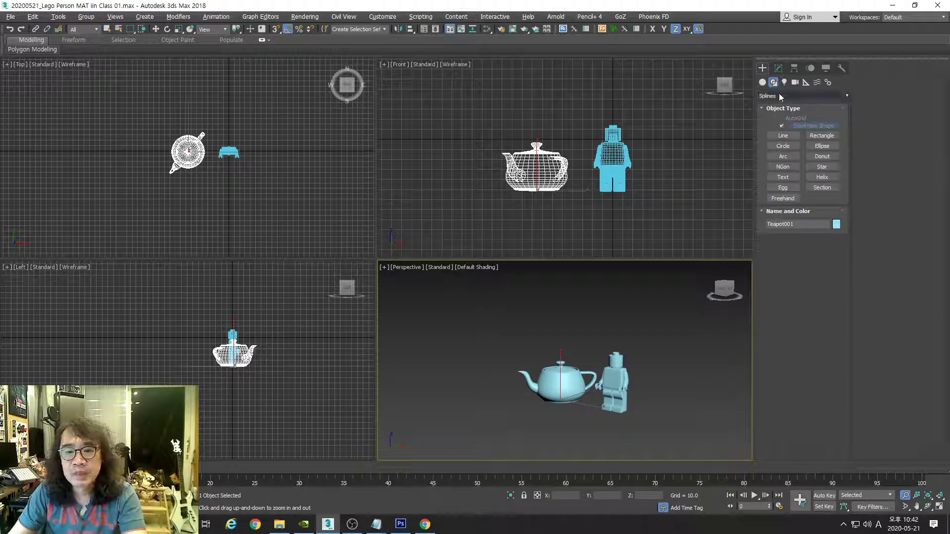
click(781, 96)
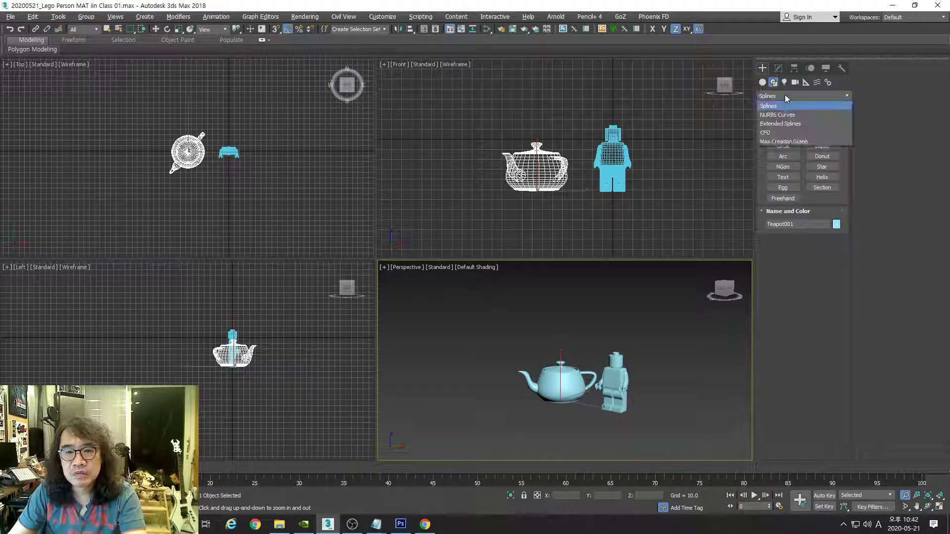
click(787, 125)
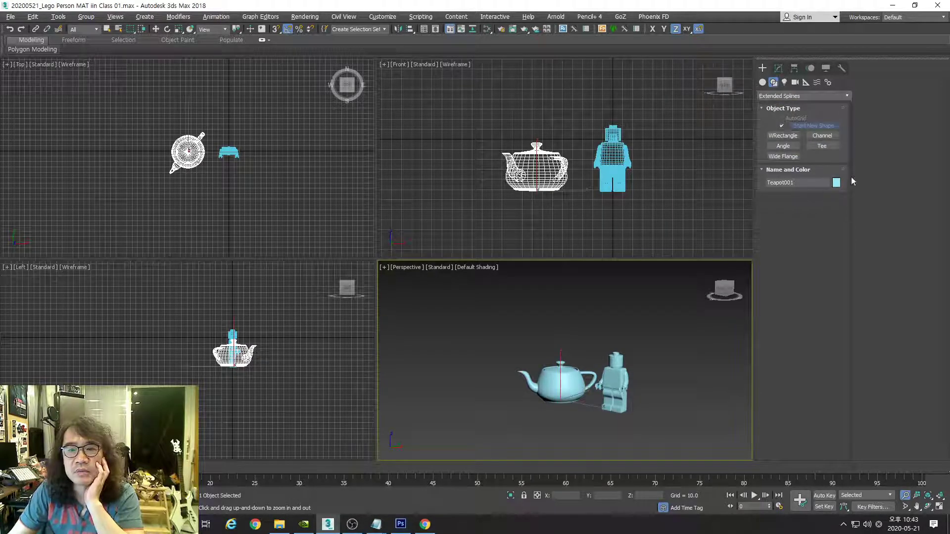
click(783, 146)
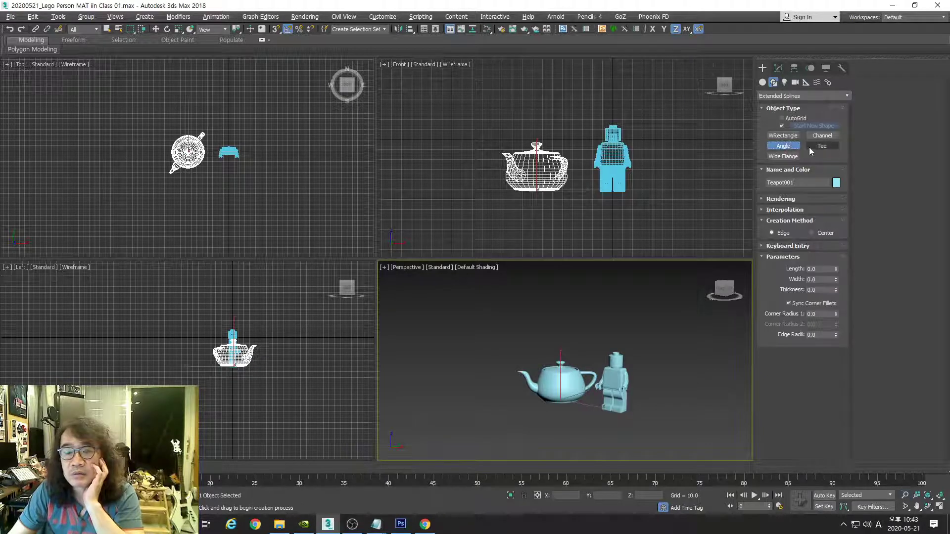
middle_drag(248, 367, 198, 352)
scroll(210, 380, down, 3)
drag(131, 295, 250, 433)
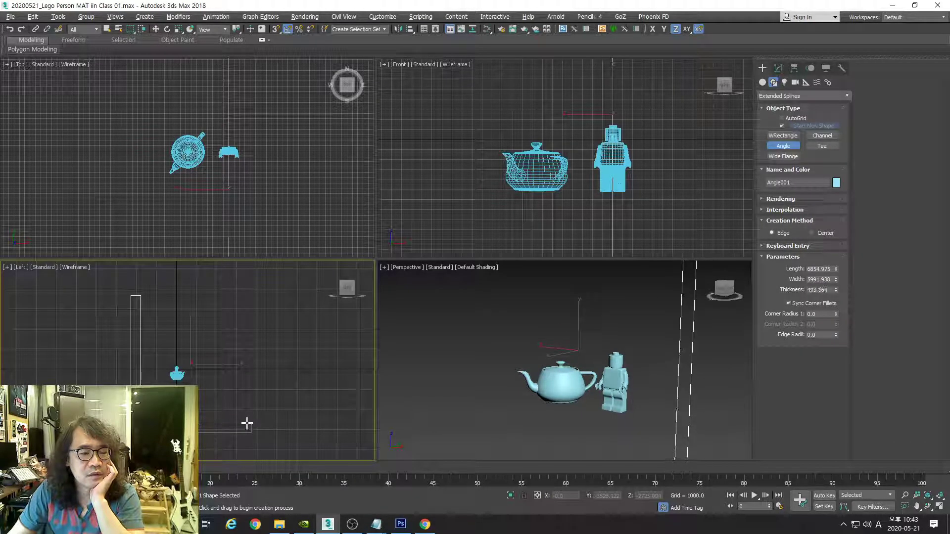
click(245, 425)
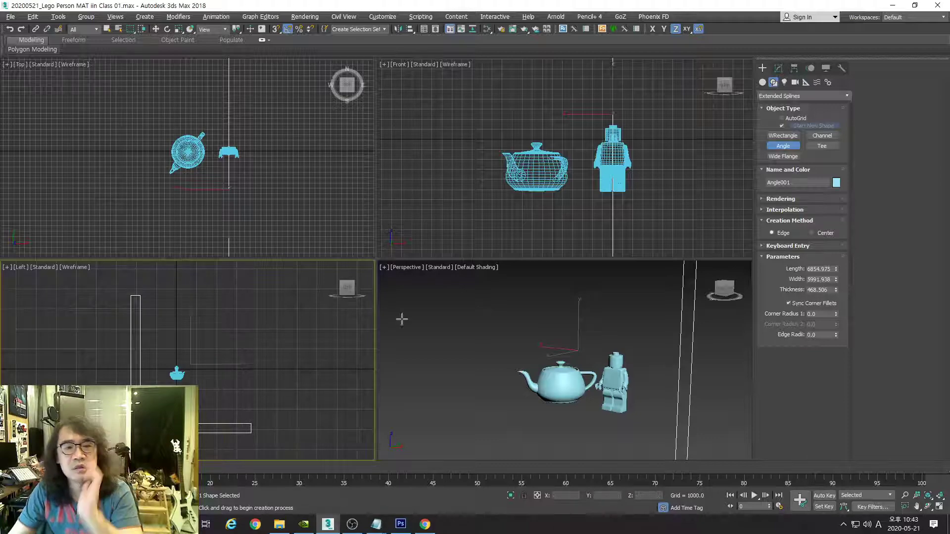
Step: Move the angle spline so its horizontal leg lies just under the models and the profile stands to the figure's side
middle_drag(536, 185, 516, 185)
key(e)
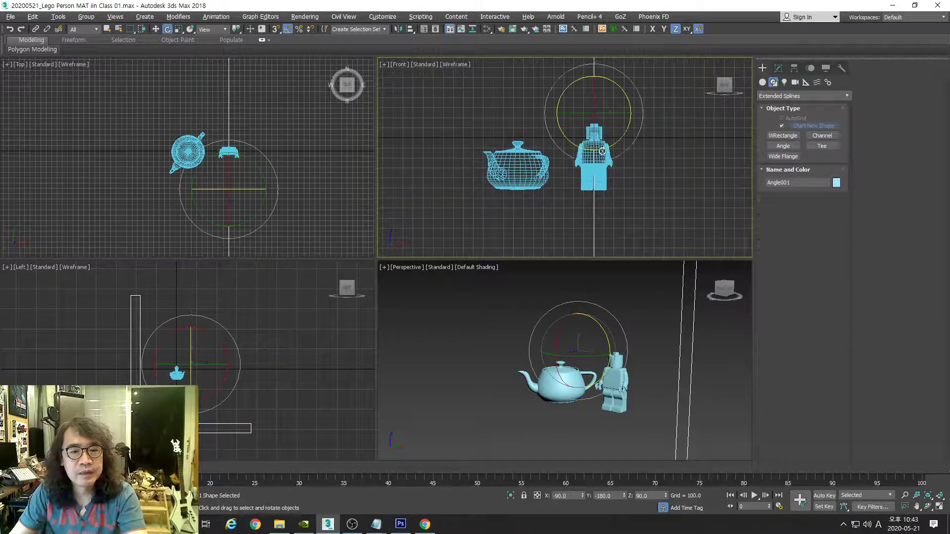
middle_drag(525, 138, 494, 147)
key(alt+z)
drag(495, 147, 573, 212)
right_click(574, 188)
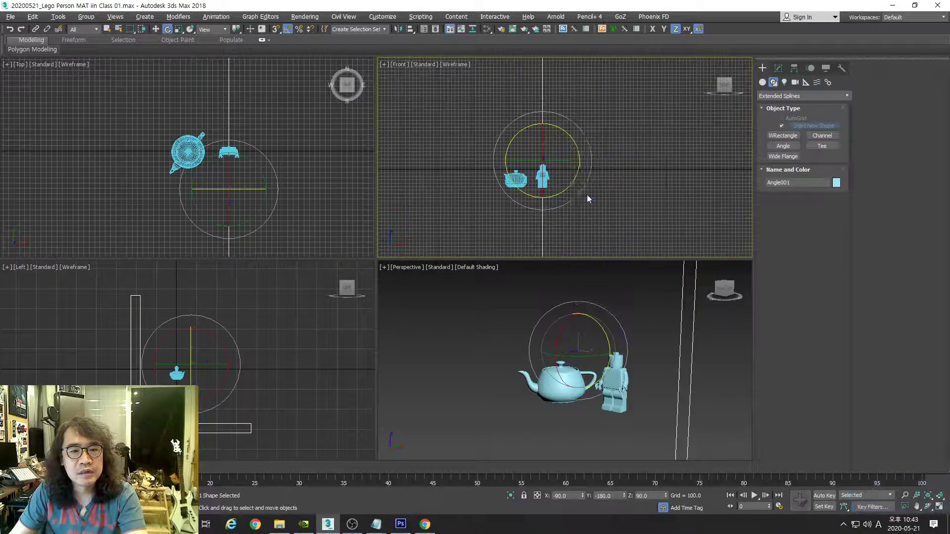
key(w)
drag(209, 349, 200, 304)
middle_drag(255, 205, 241, 204)
drag(250, 166, 292, 203)
key(alt+z)
Step: Round the bend of the angle spline with a corner radius of about 973, keeping the corner fillets synced
alt+drag(559, 363, 571, 401)
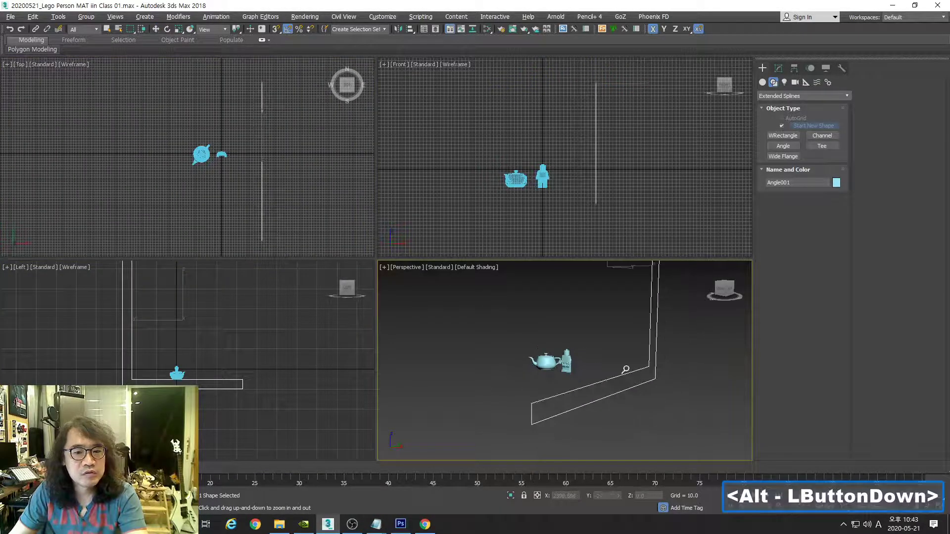
alt+drag(626, 369, 574, 376)
click(778, 69)
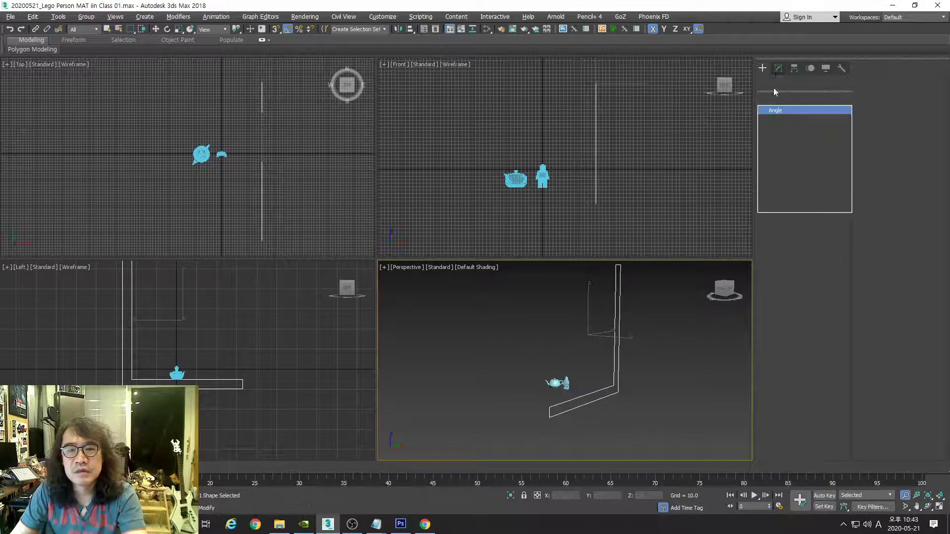
middle_drag(294, 346, 287, 373)
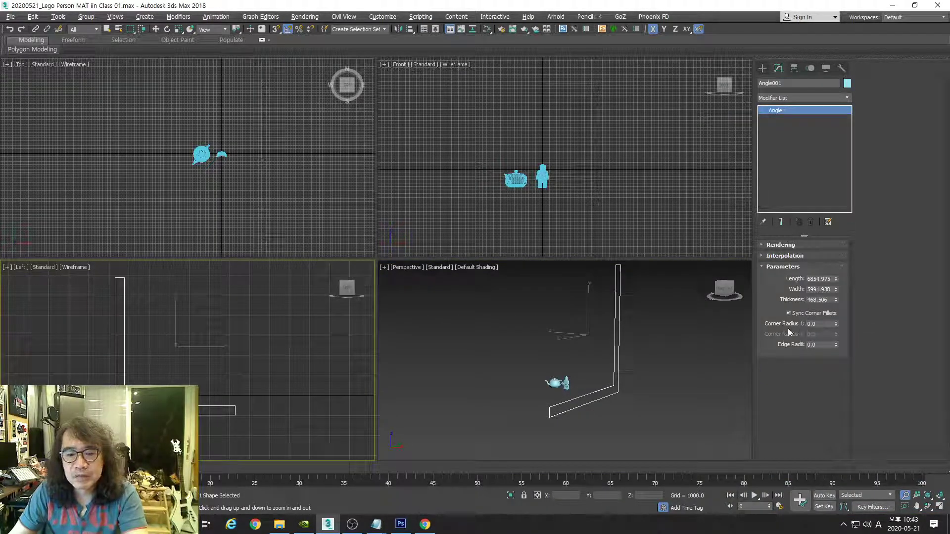
middle_drag(109, 437, 132, 408)
drag(132, 408, 138, 362)
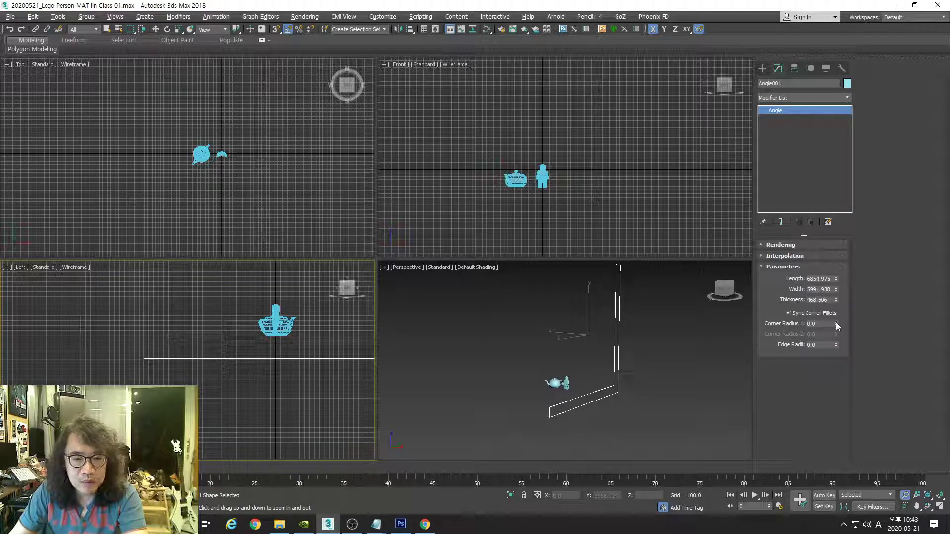
middle_drag(246, 320, 209, 352)
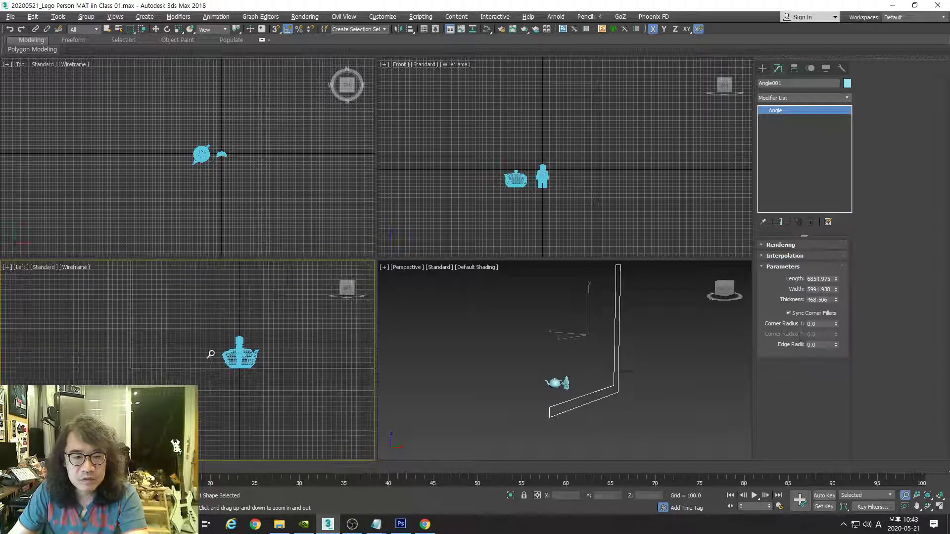
click(837, 322)
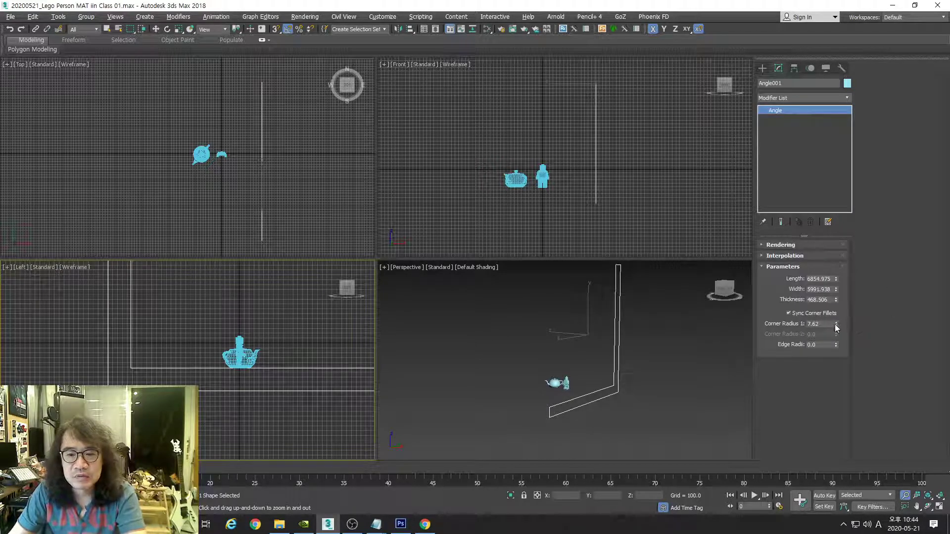
shift+drag(836, 328, 854, 212)
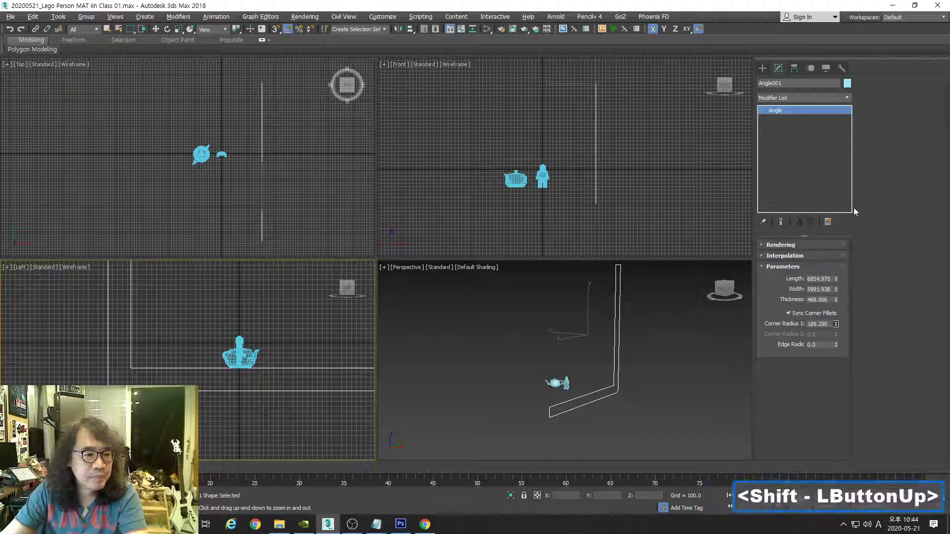
mouse_move(835, 322)
shift+mouse_down()
mouse_move(838, 190)
mouse_move(838, 495)
mouse_move(837, 101)
mouse_move(842, 499)
mouse_move(836, 323)
shift+mouse_up()
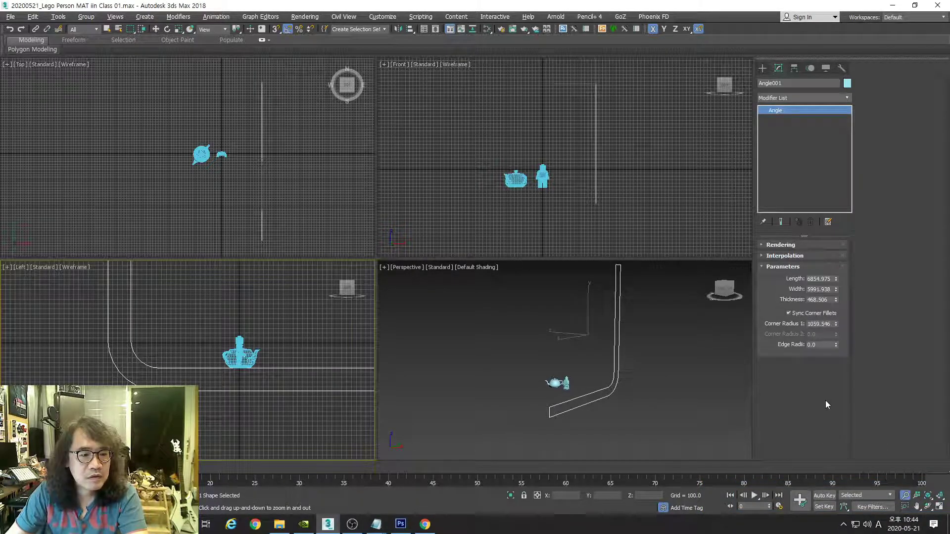
shift+drag(838, 326, 834, 266)
drag(834, 314, 840, 300)
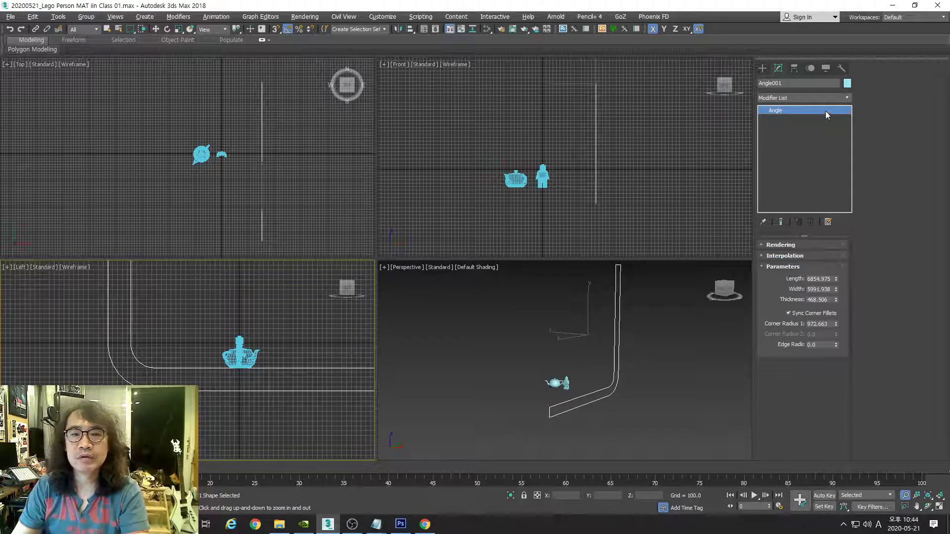
Step: Extrude the angle spline into a solid backdrop with an amount of 10000
click(849, 96)
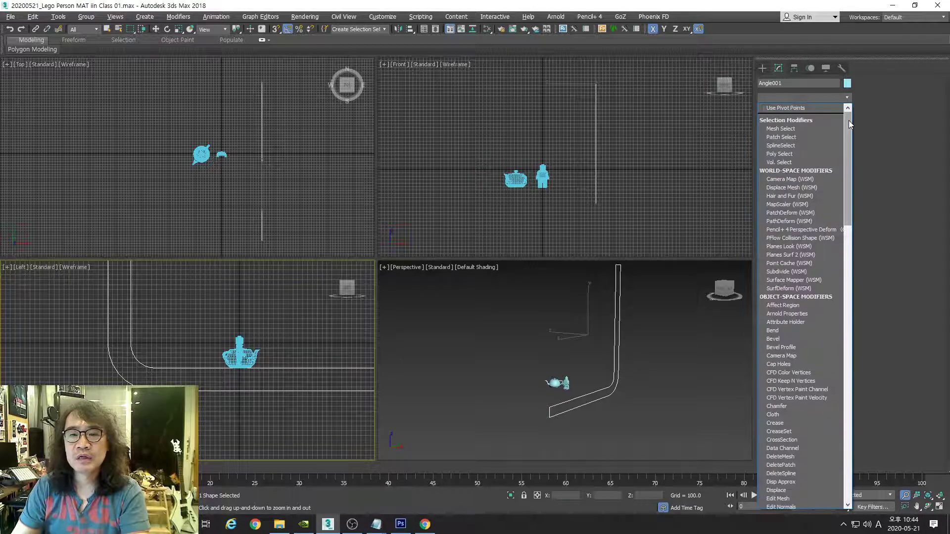
drag(848, 121, 850, 188)
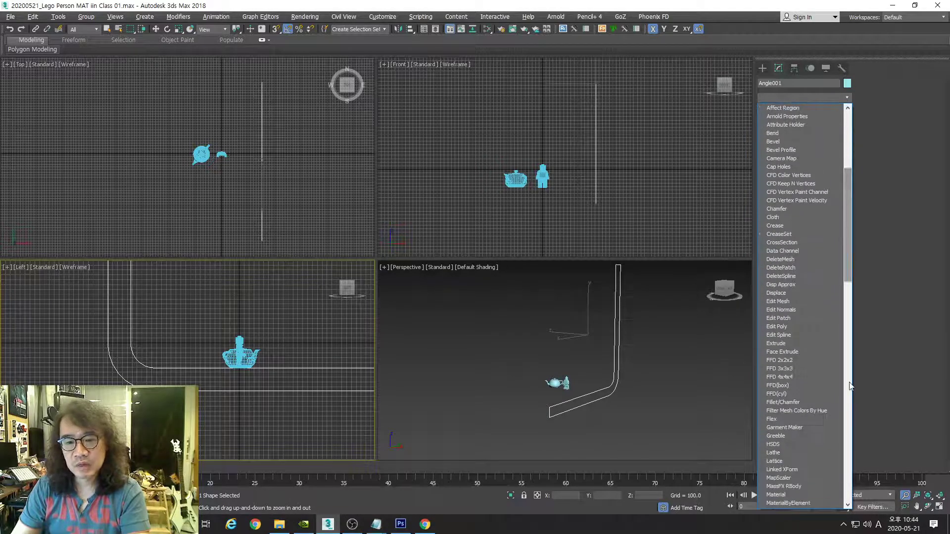
click(793, 352)
double_click(814, 257)
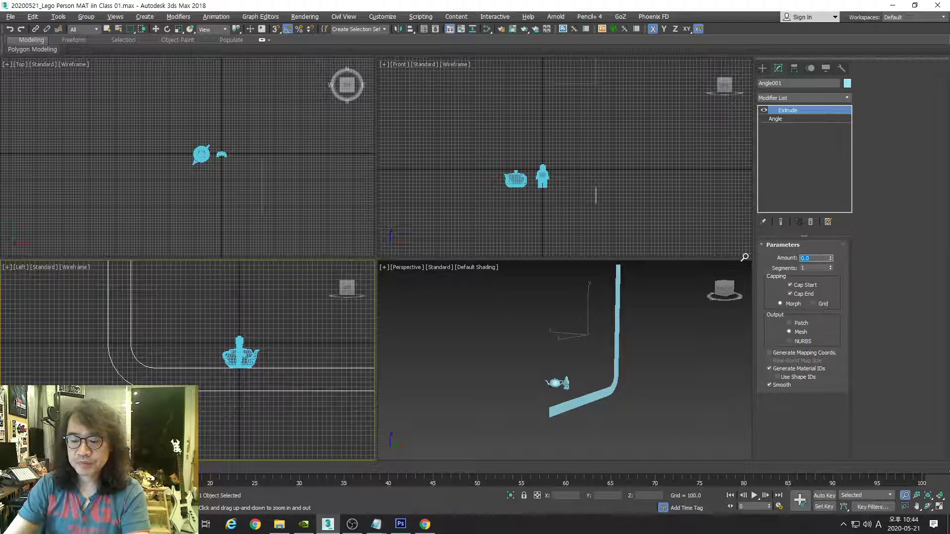
text(500)
key(Return)
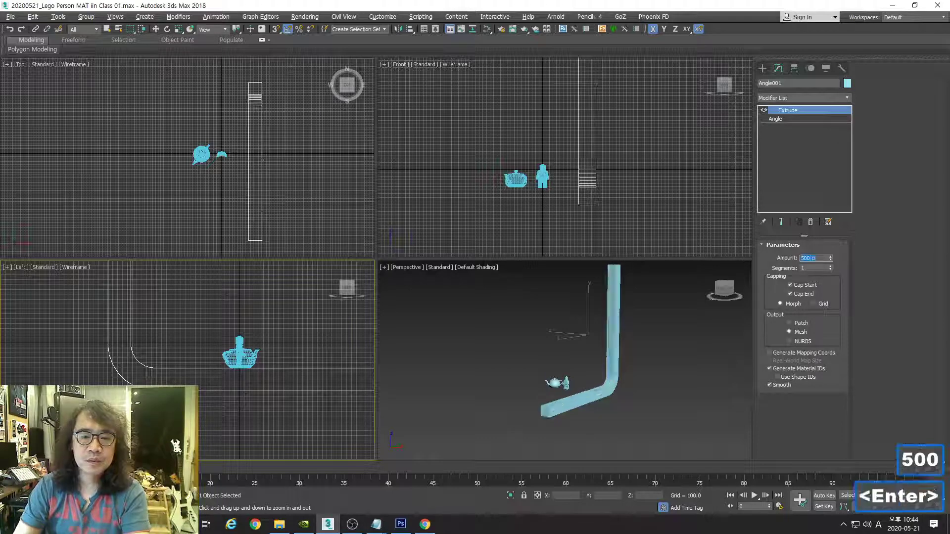
text(5000)
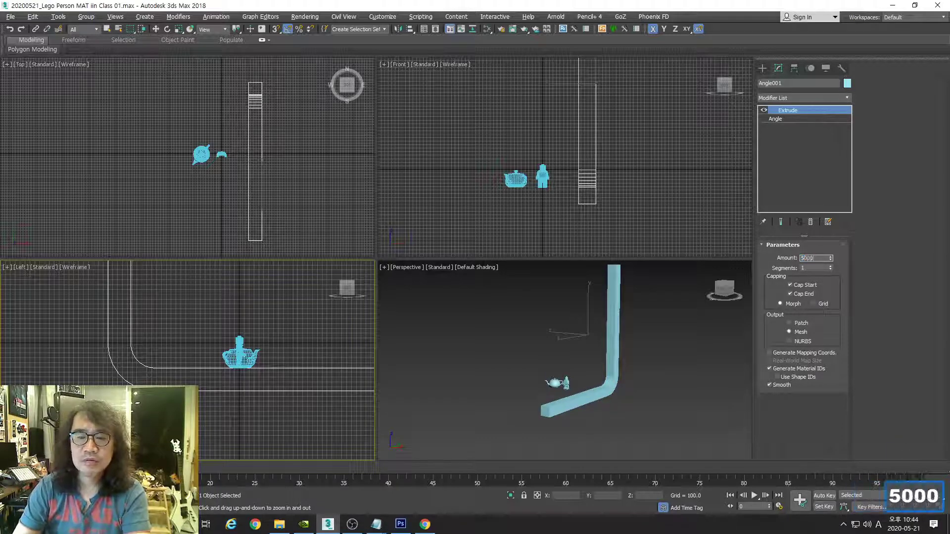
key(Return)
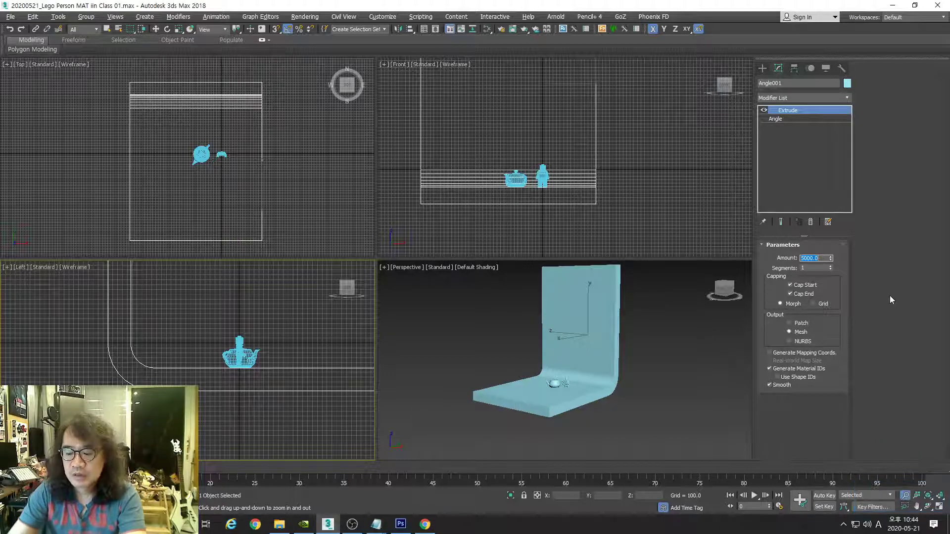
text(10000)
key(Return)
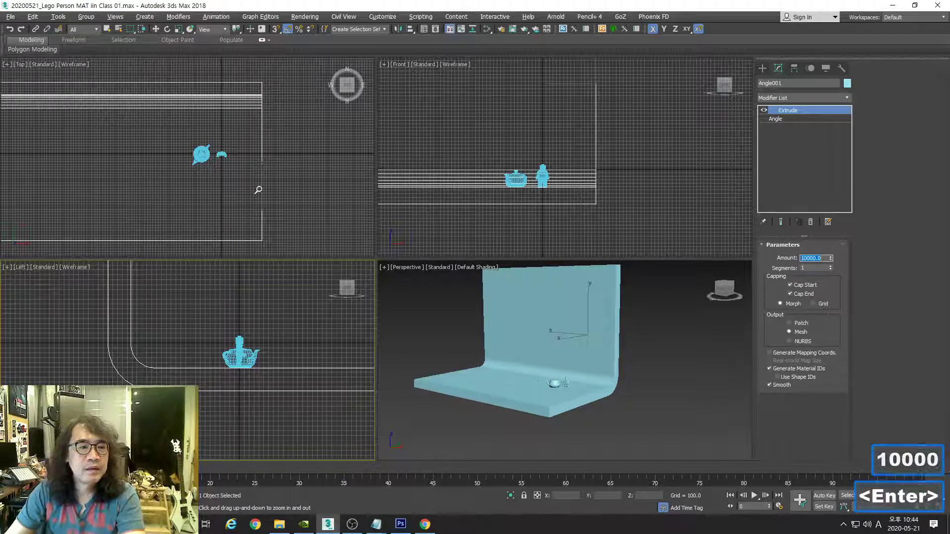
Step: Move the extruded backdrop sideways along X in the Top view so it extends farther past the Lego figure
drag(257, 191, 274, 169)
scroll(273, 169, down, 2)
drag(339, 170, 377, 170)
Step: Frame the teapot and figure closely in Perspective and move the backdrop back along Y, with its wall farther behind them
key(alt+z)
drag(565, 381, 567, 363)
alt+middle_drag(567, 363, 587, 377)
key(alt+z)
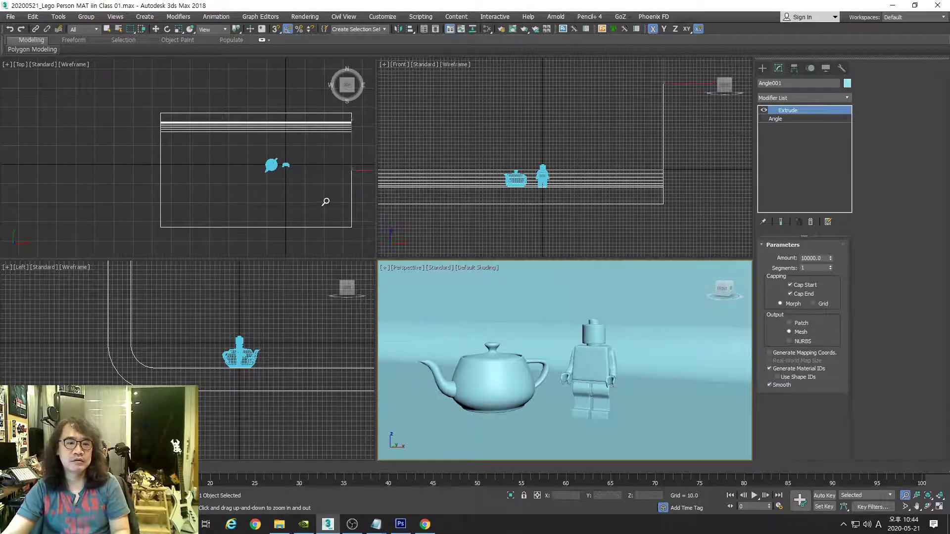
right_click(303, 128)
drag(352, 144, 356, 133)
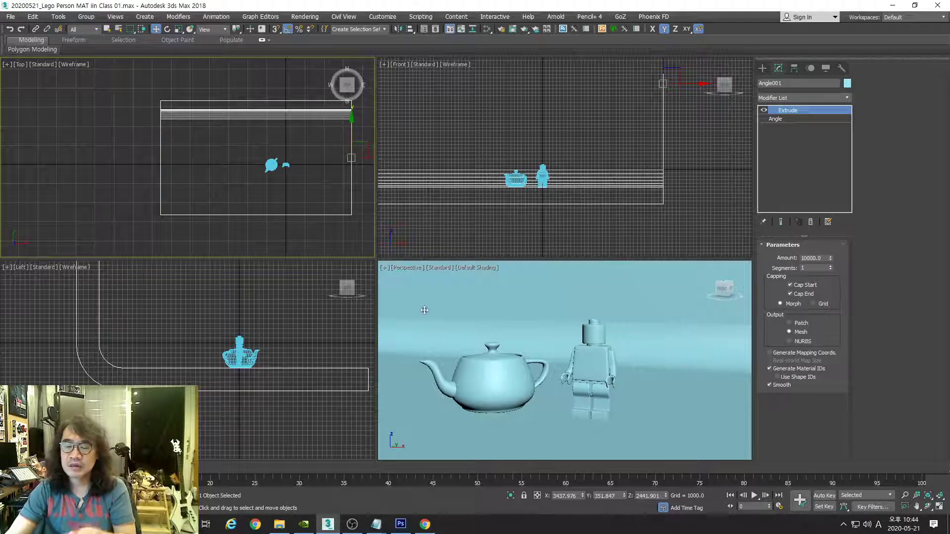
Step: Show edged faces in the Perspective view and review the base Angle parameters beneath the Extrude modifier
middle_drag(577, 375, 621, 371)
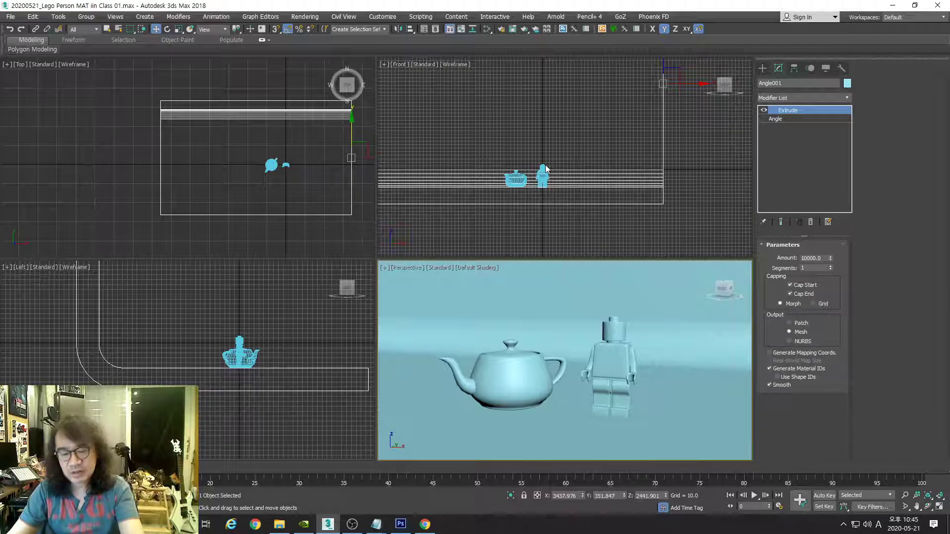
key(F4)
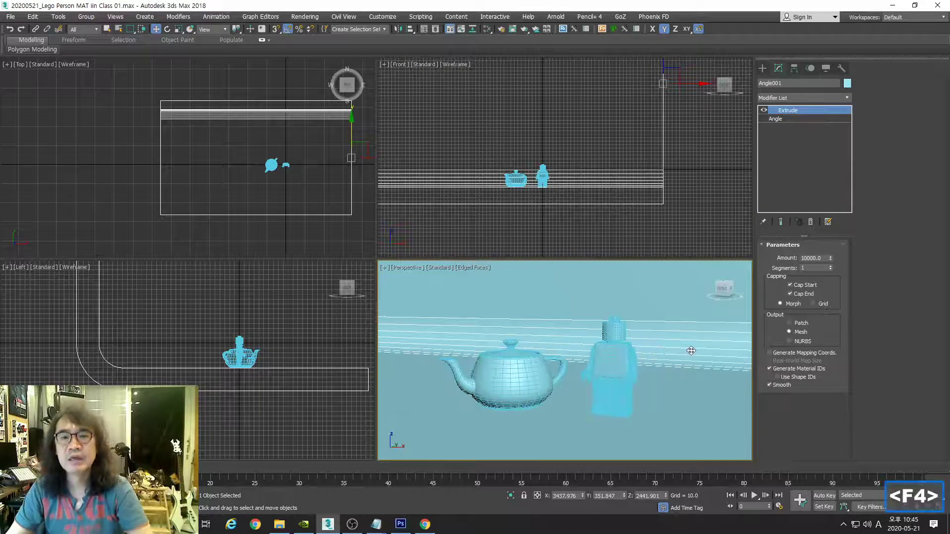
click(782, 121)
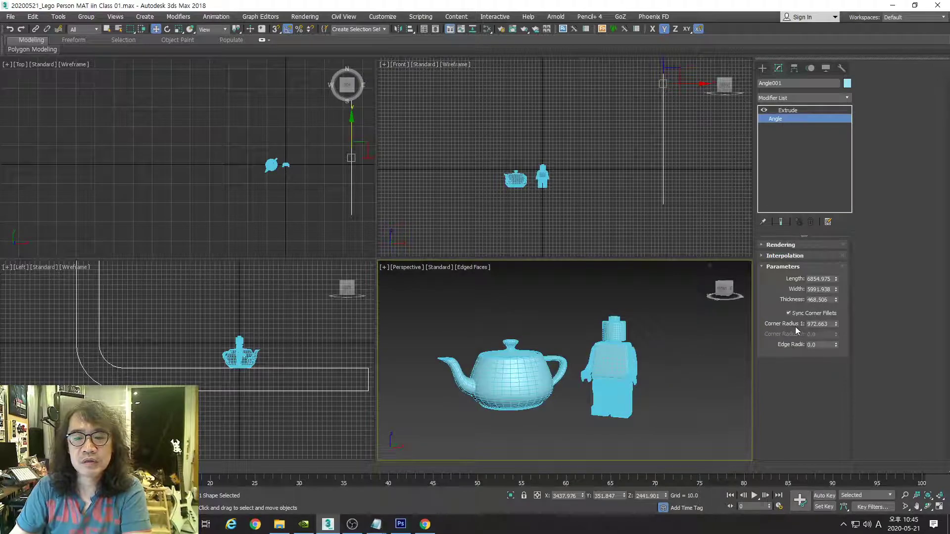
click(797, 110)
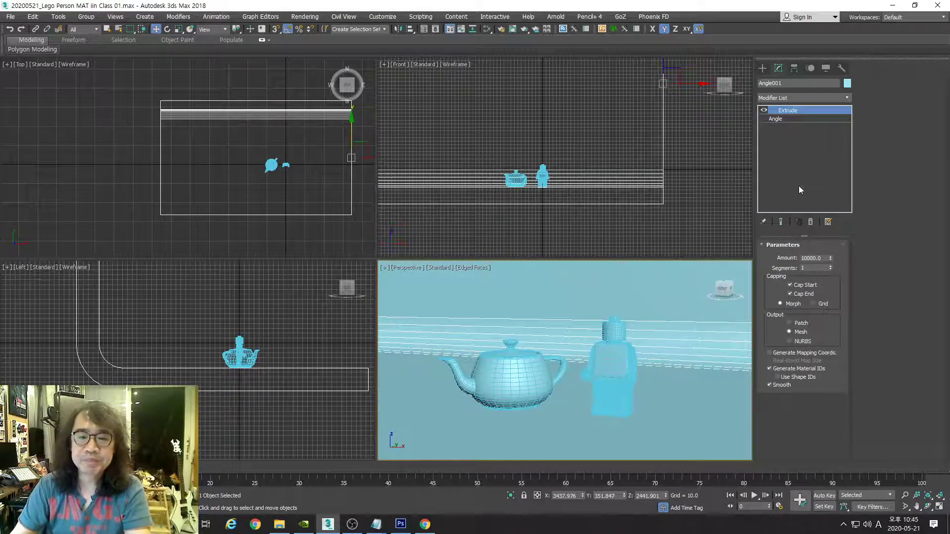
Step: Divide the backdrop's extrusion into 7 segments
click(831, 266)
click(831, 266)
click(831, 266)
click(831, 266)
click(830, 266)
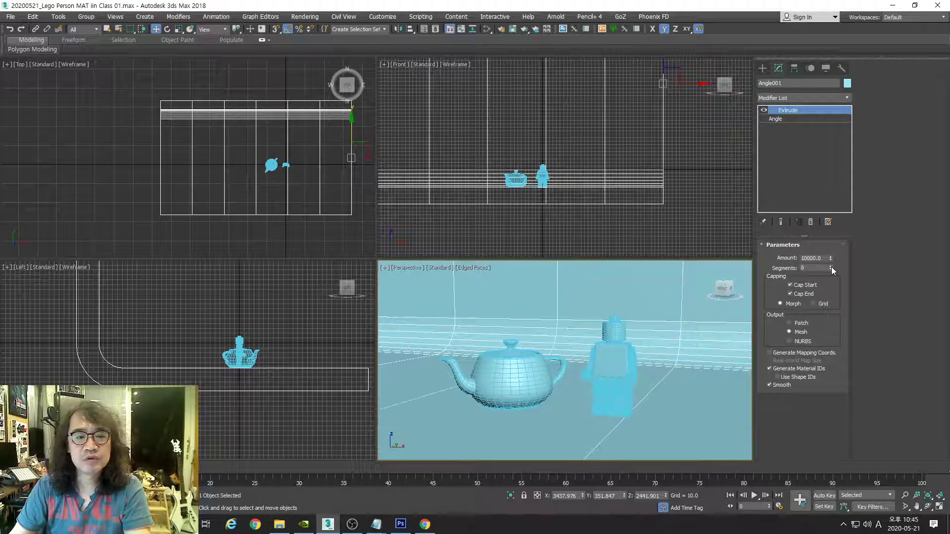
click(830, 266)
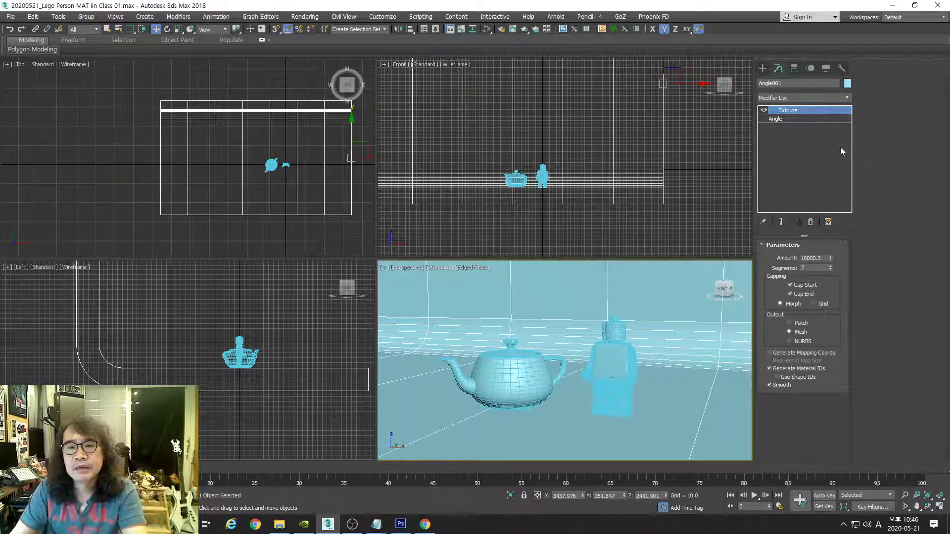
scroll(630, 193, down, 4)
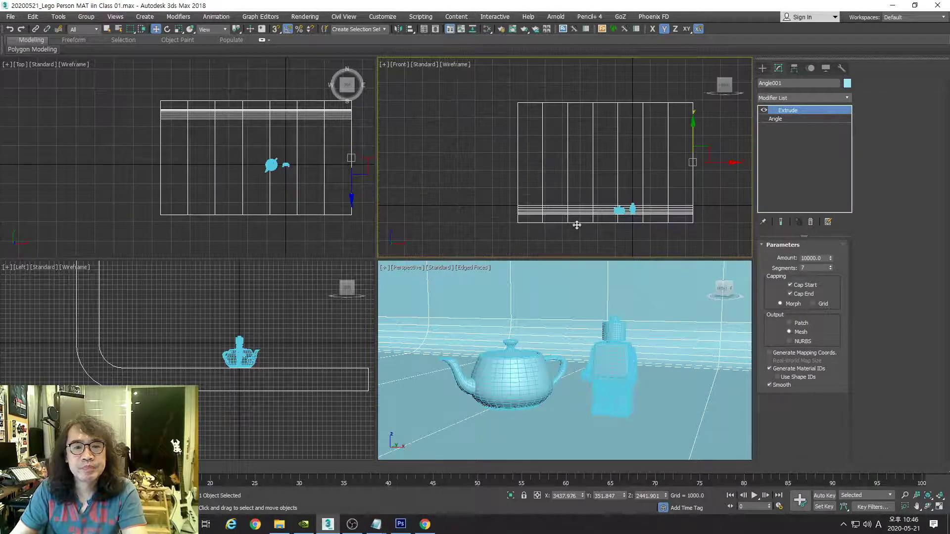
scroll(274, 354, up, 8)
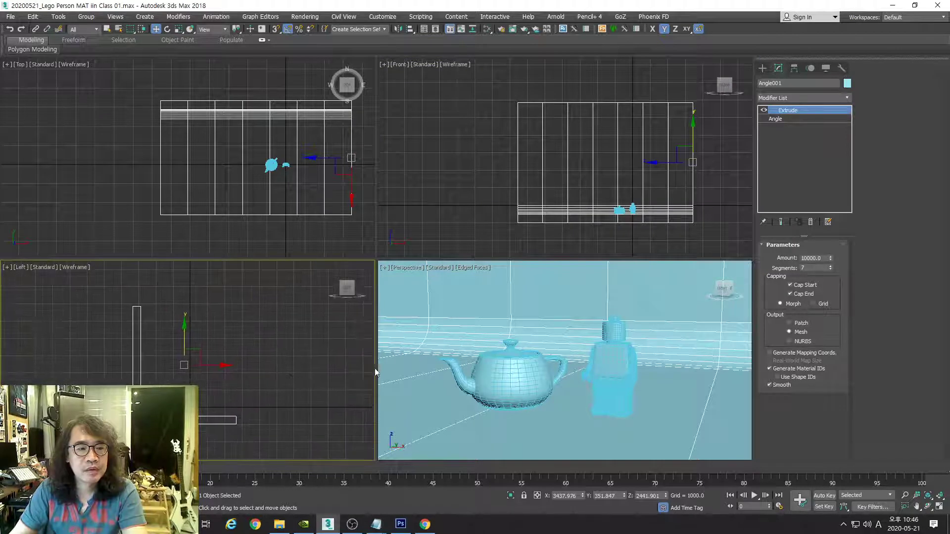
middle_click(562, 342)
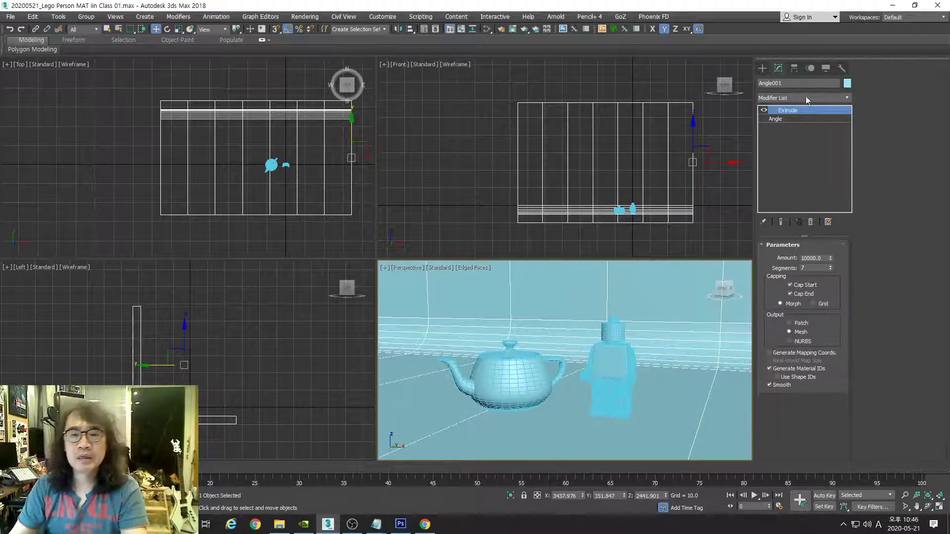
click(762, 69)
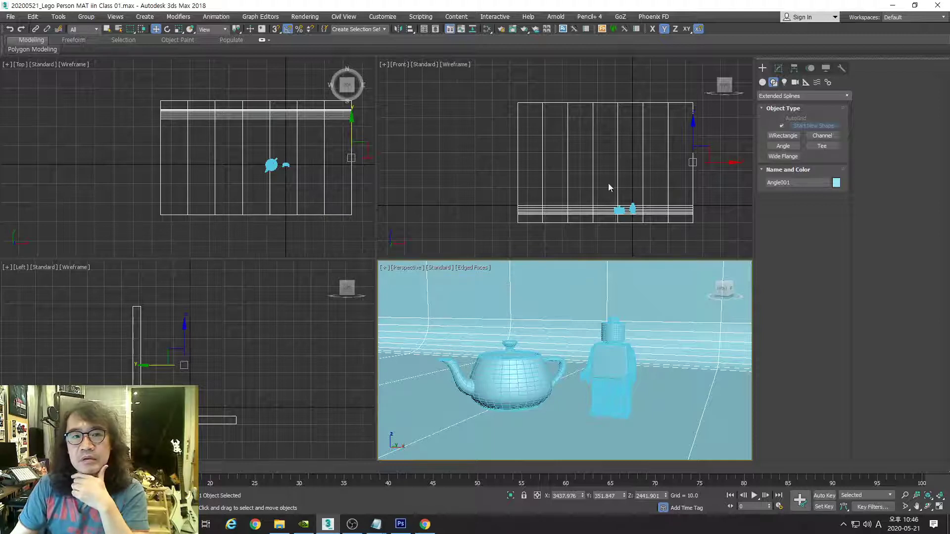
click(304, 16)
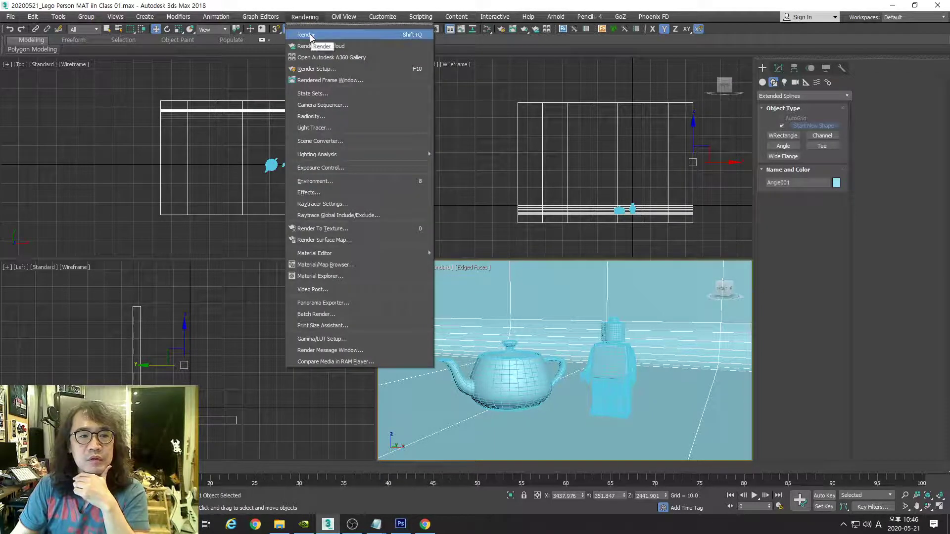
click(467, 3)
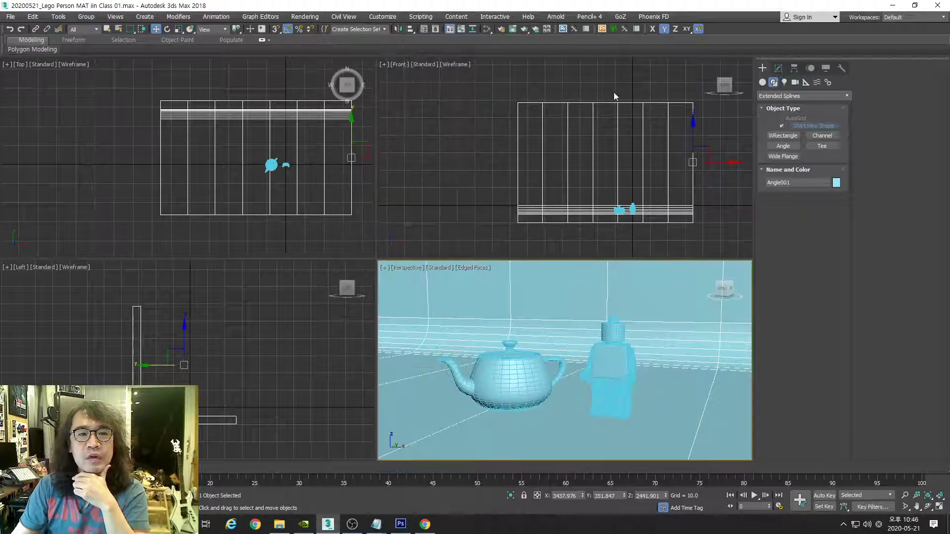
Step: Open the render settings and change the renderer to Arnold
click(501, 30)
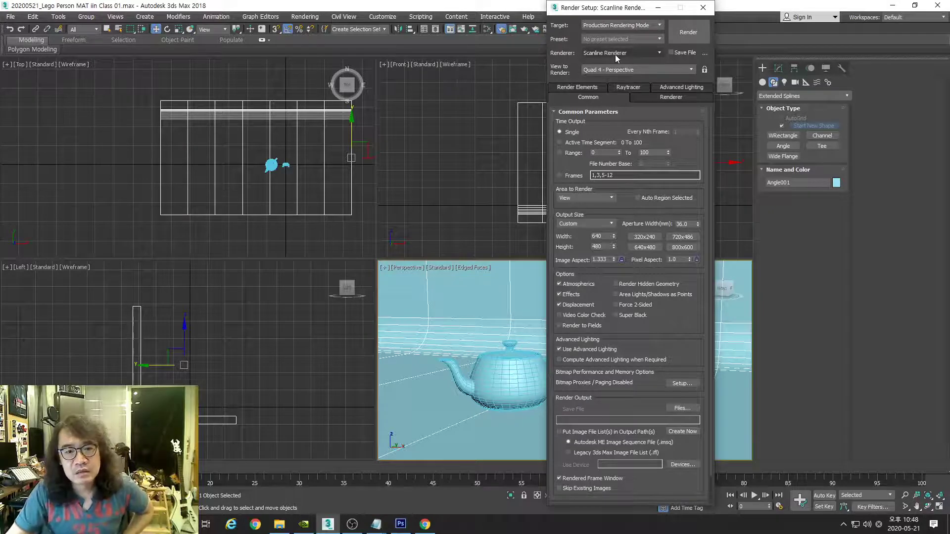
click(615, 53)
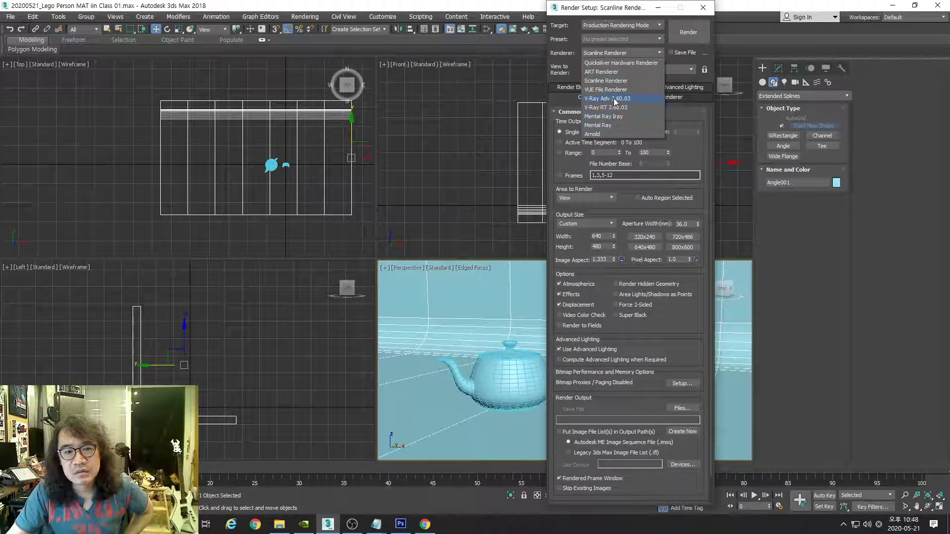
click(618, 134)
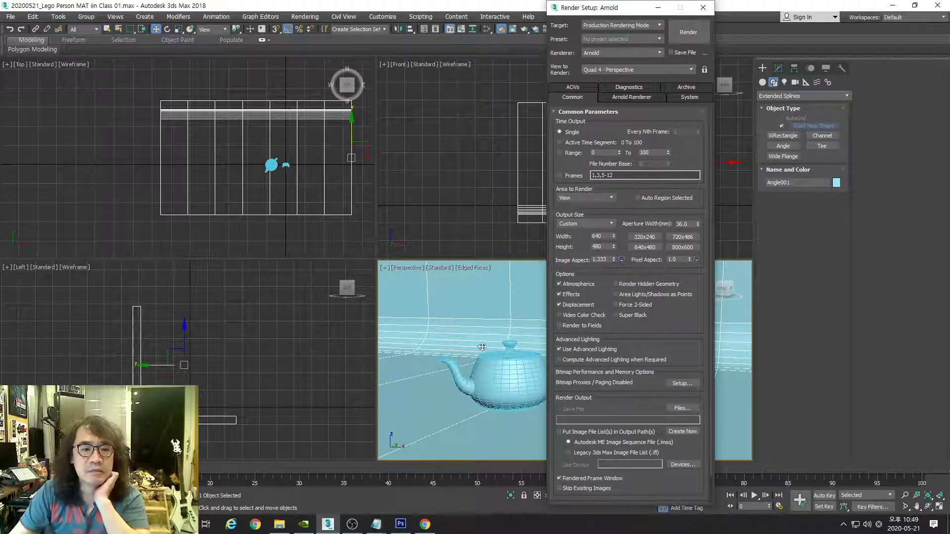
Step: Set the view to render to Quad 4 - Perspective and lock it
right_click(416, 195)
right_click(334, 255)
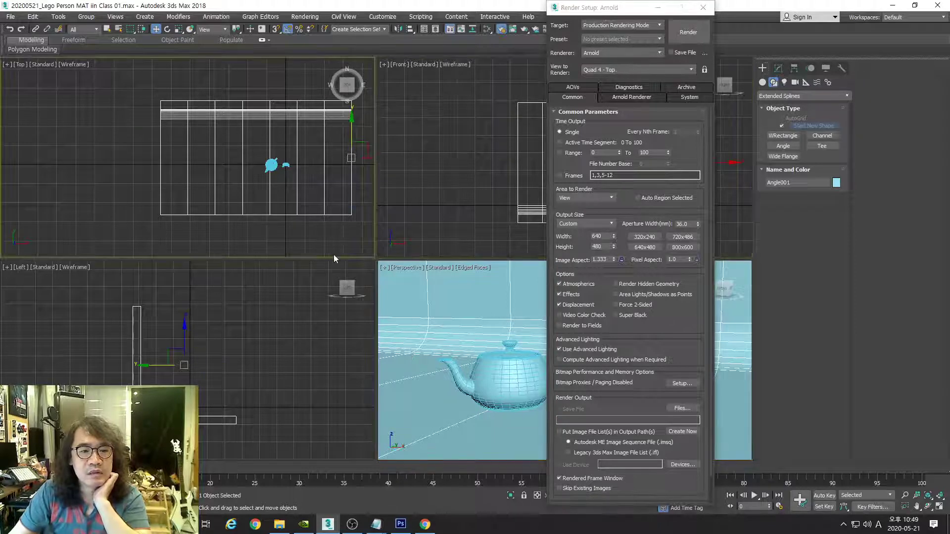
right_click(469, 311)
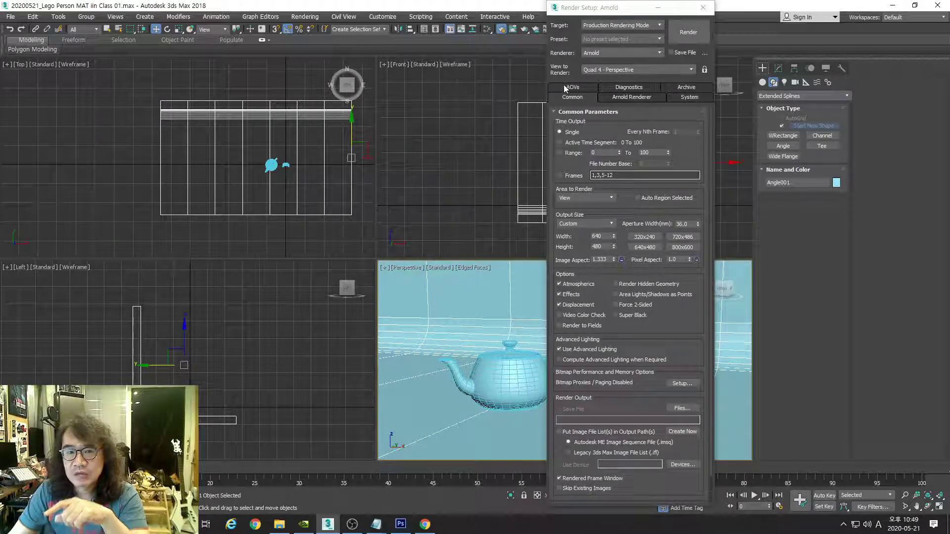
click(649, 70)
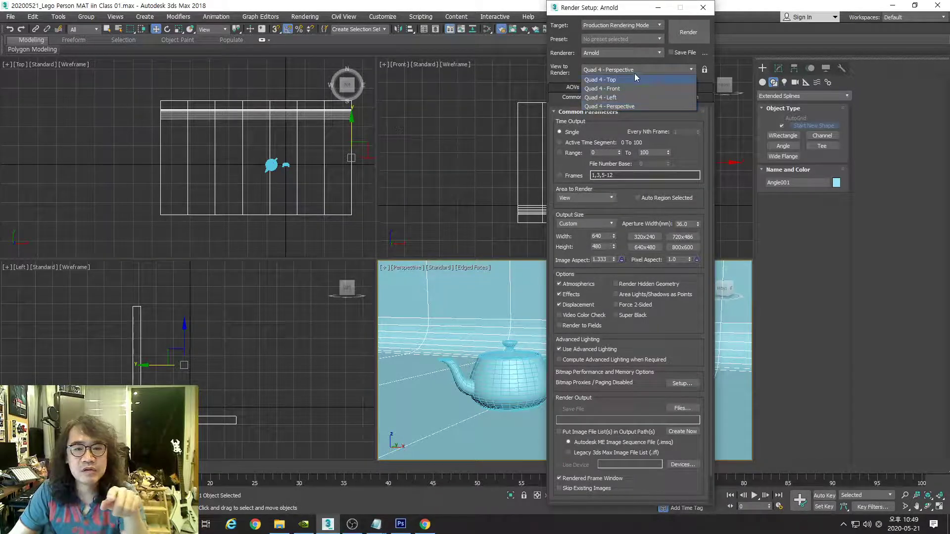
click(634, 106)
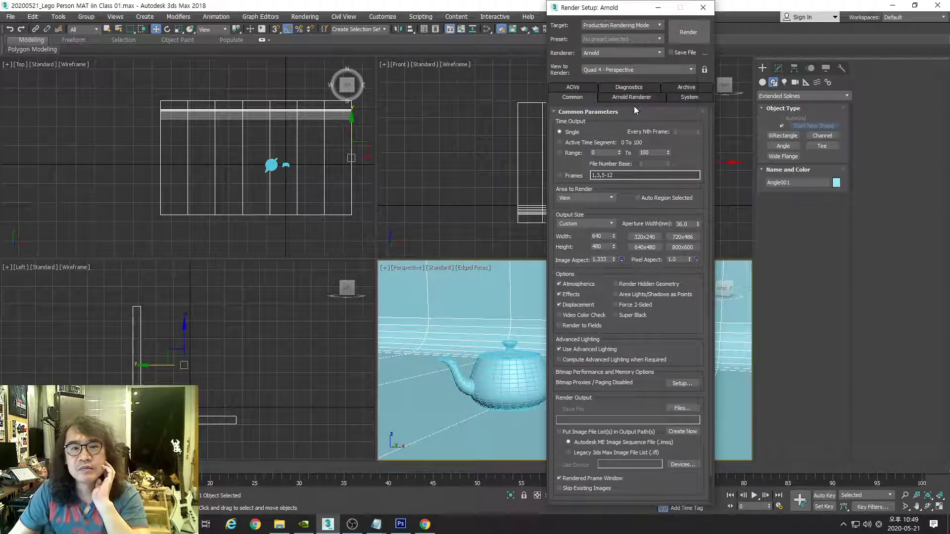
click(704, 69)
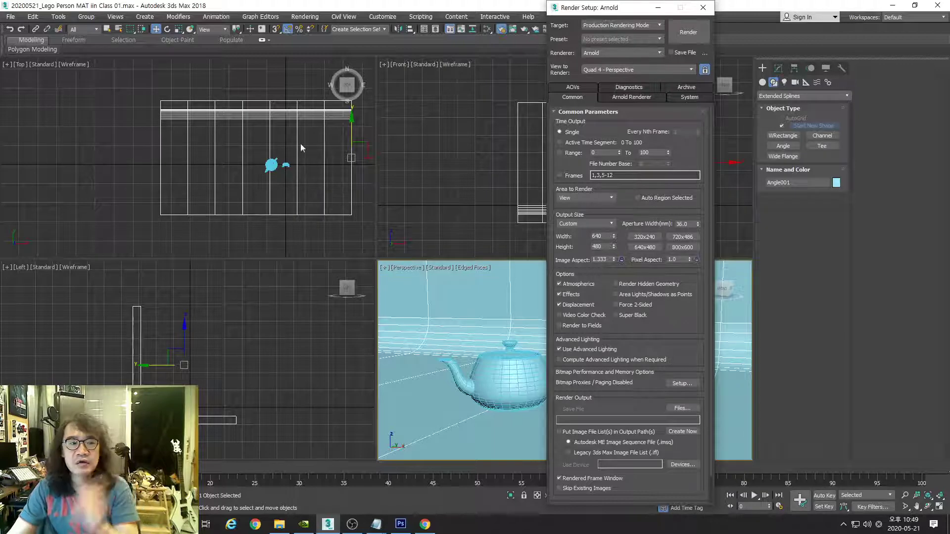
Step: Activate the other viewports in turn to check the locked render view
right_click(82, 117)
right_click(244, 277)
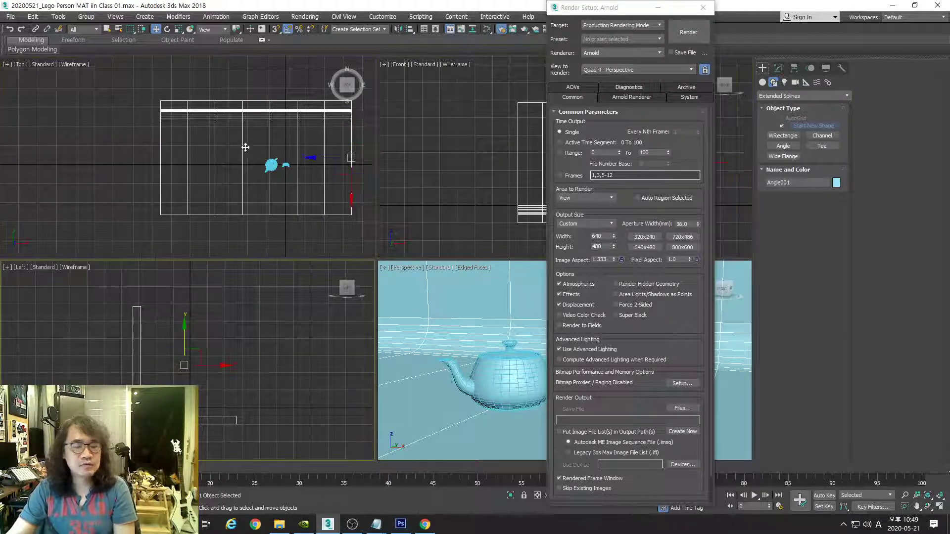
right_click(480, 147)
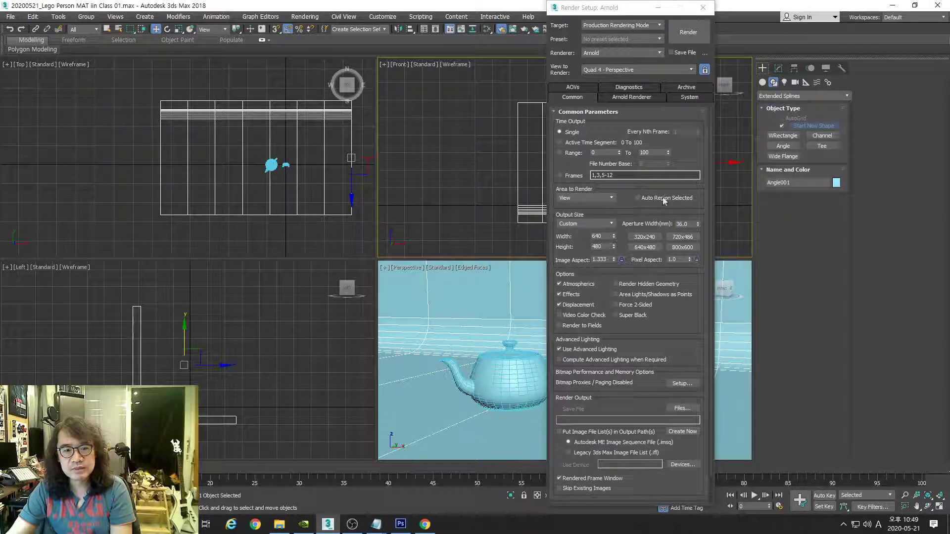
click(705, 70)
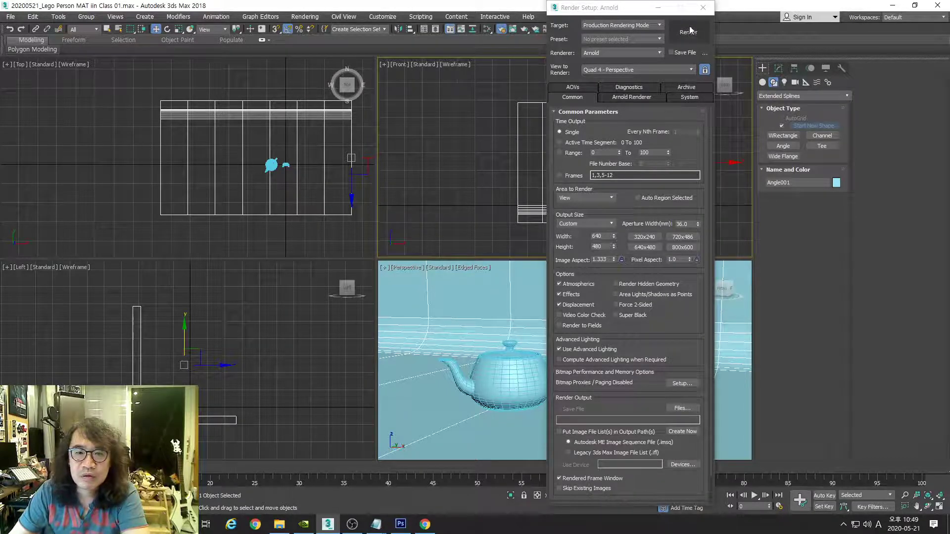
Step: Make the Perspective viewport active and render the scene with Arnold
right_click(507, 251)
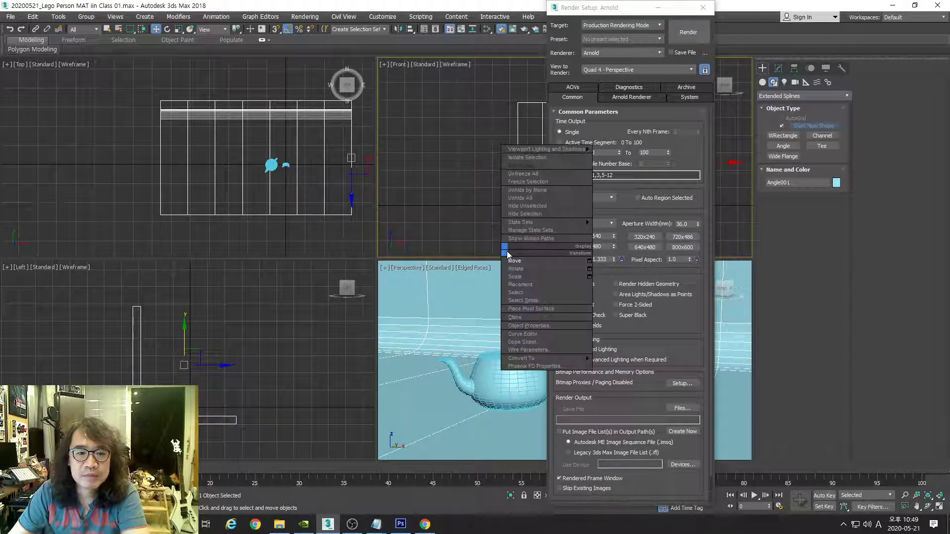
right_click(476, 290)
click(685, 35)
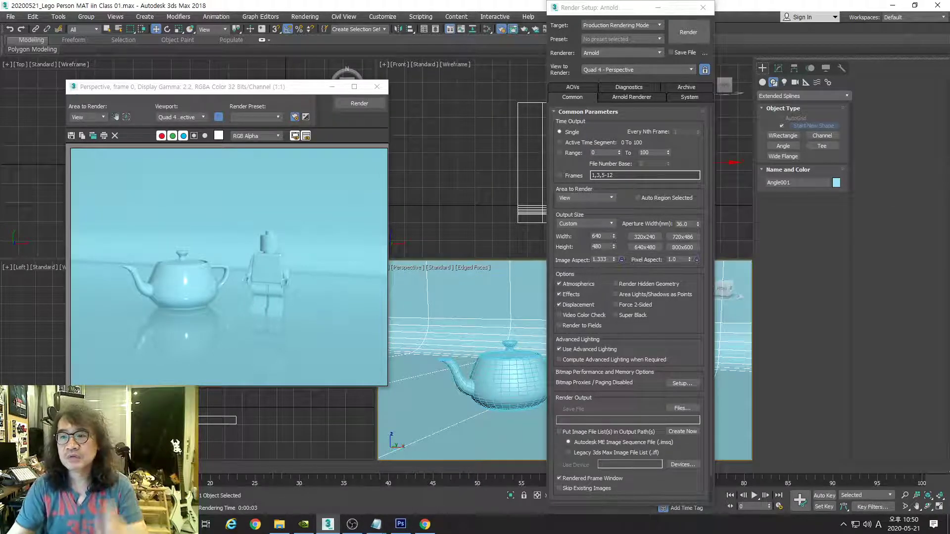
Step: Switch to the Notepad window and list Mental Ray, VRay and Arnold on separate lines
drag(949, 81, 469, 200)
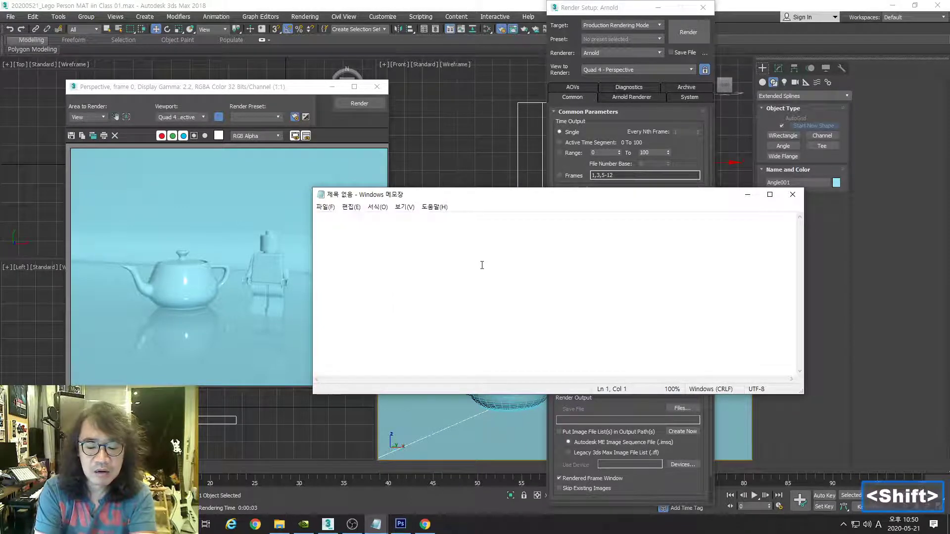
text(Mental Ray)
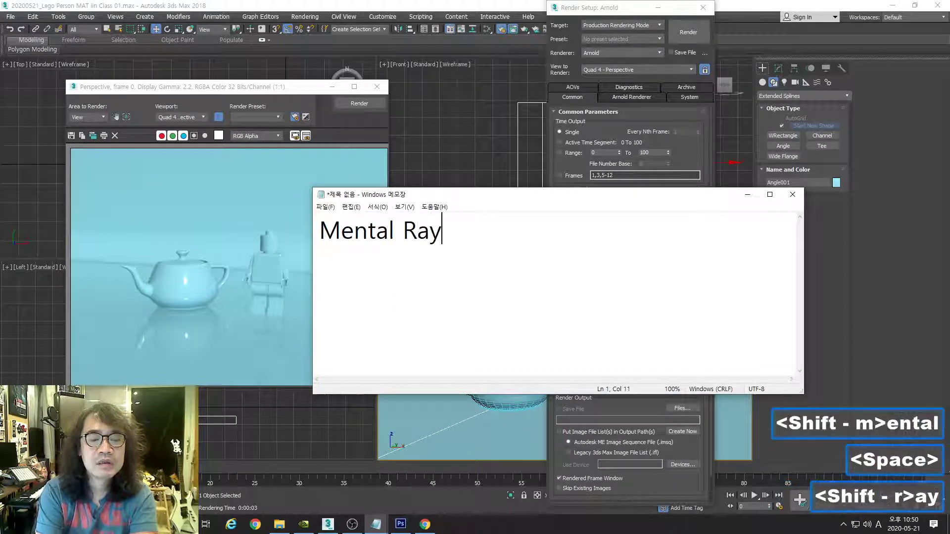
key(Return)
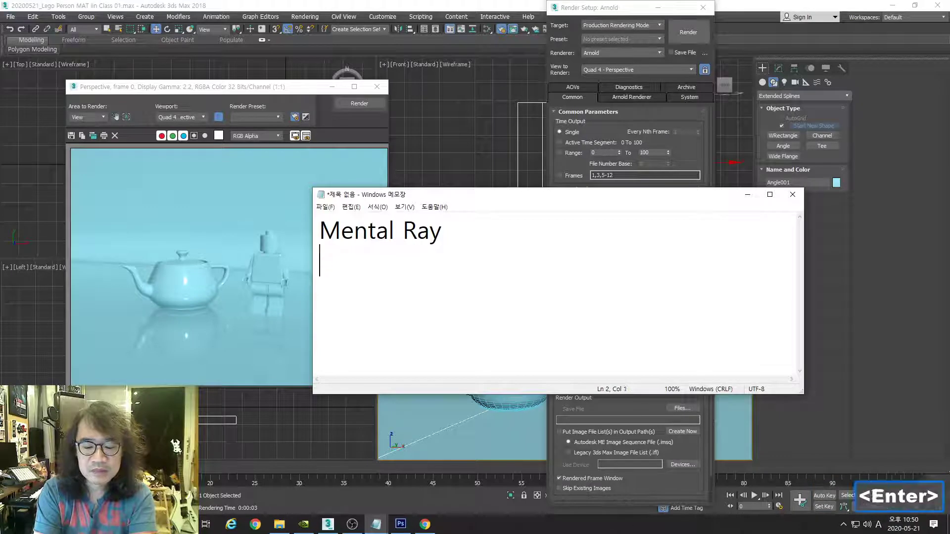
text(Vray)
key(BackSpace)
key(BackSpace)
key(BackSpace)
text(Ray)
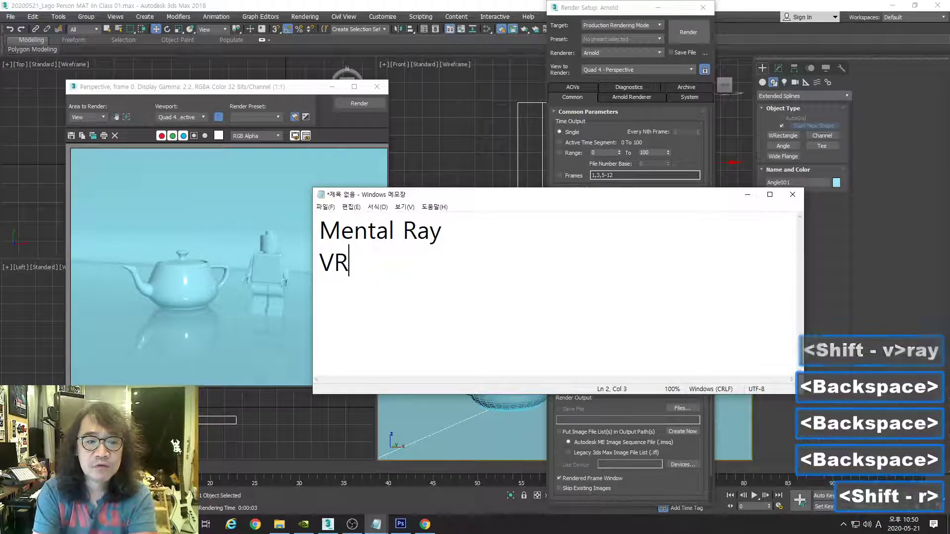
key(Return)
text(Arnold)
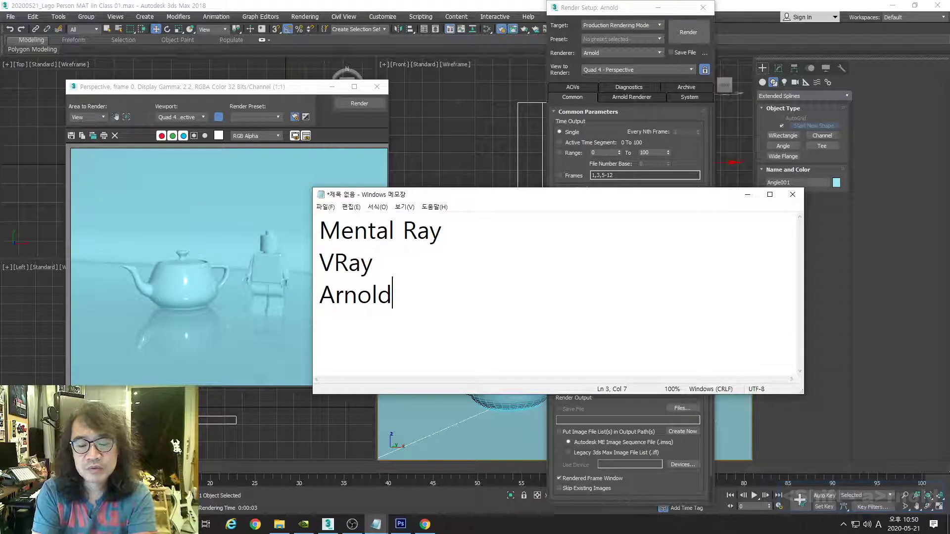
key(Return)
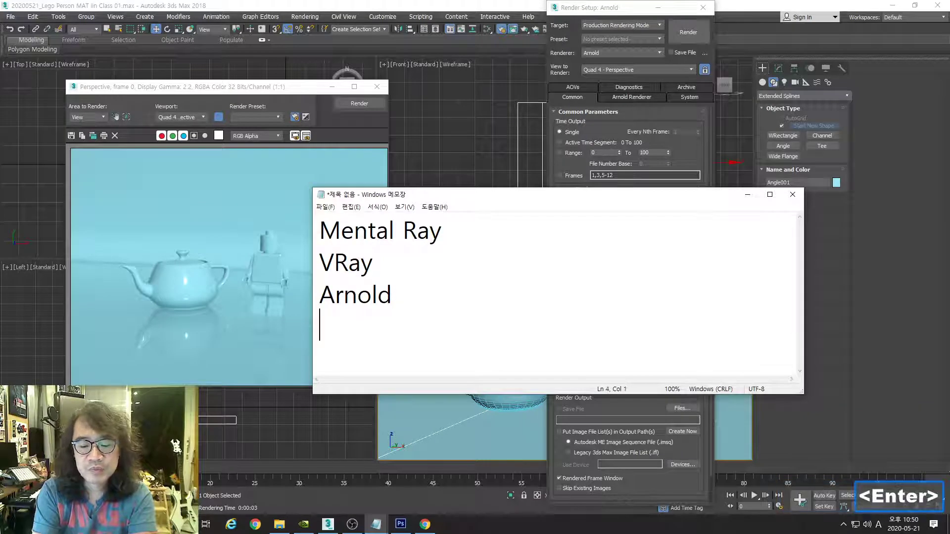
Step: Add the line "->Renderer" below the three renderer names
text(=)
key(BackSpace)
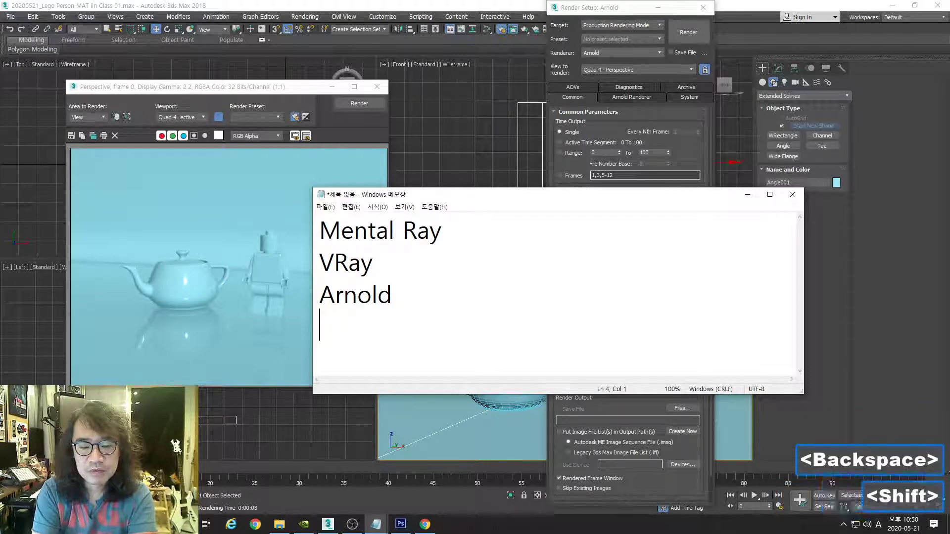
text(Ren)
key(Home)
text(->)
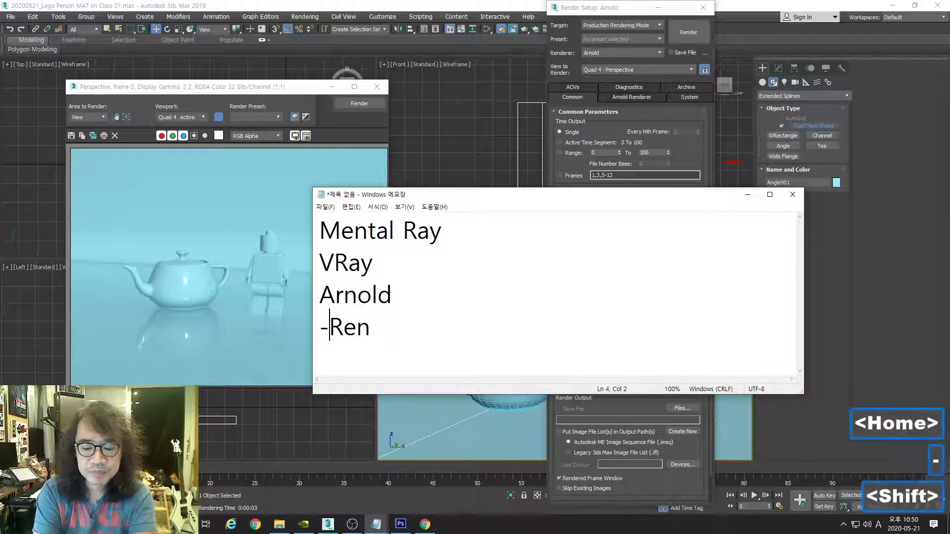
key(End)
text(derer)
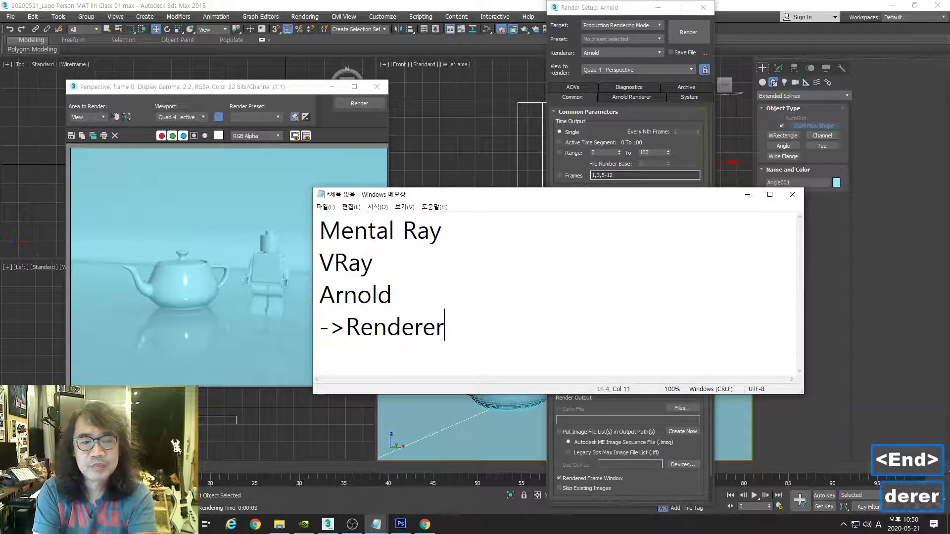
Step: Add a new line reading "PBR = Physical Based Rendering System" under the Renderer line
key(Return)
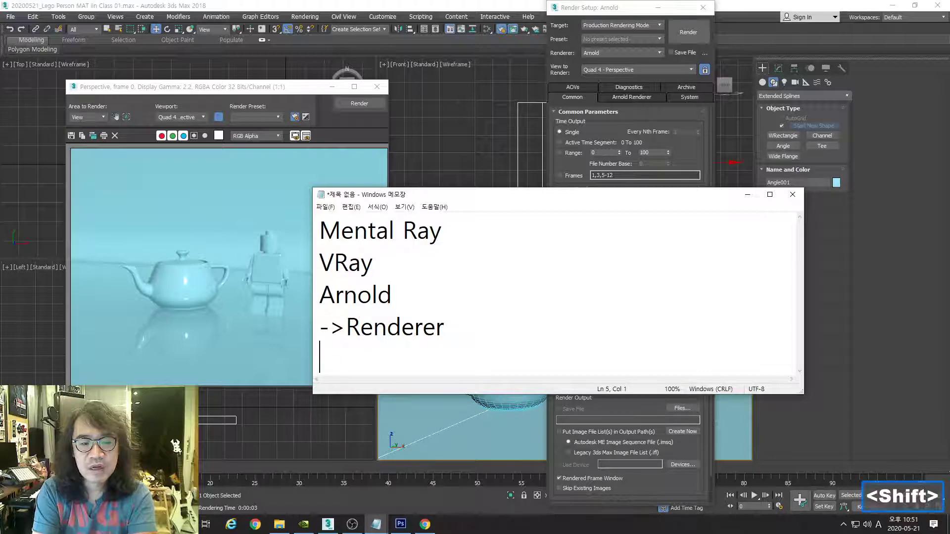
text(PBR)
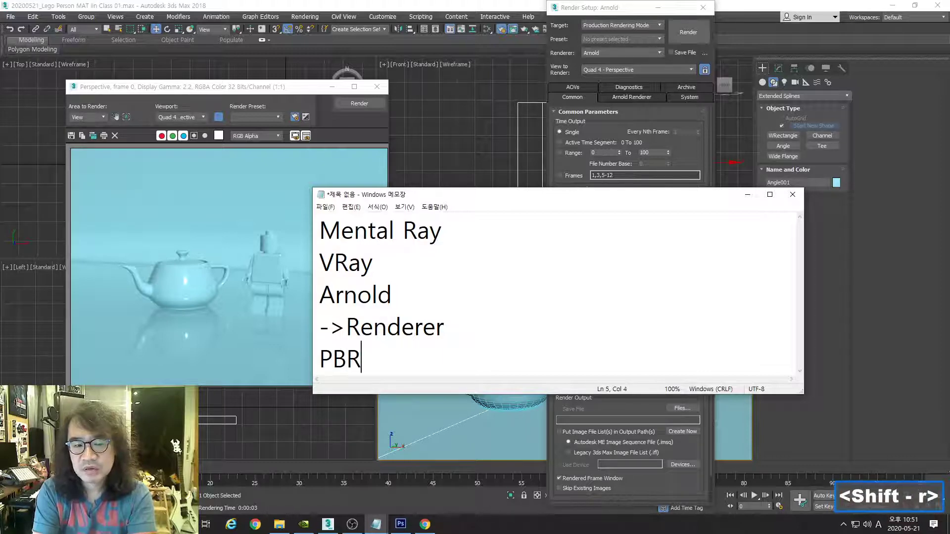
text( = )
text(Phy)
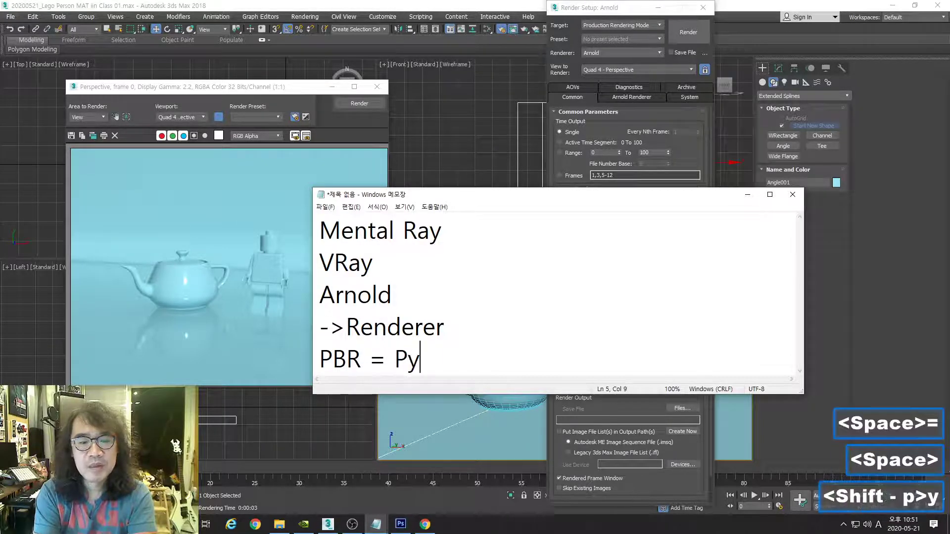
key(BackSpace)
text(hysical)
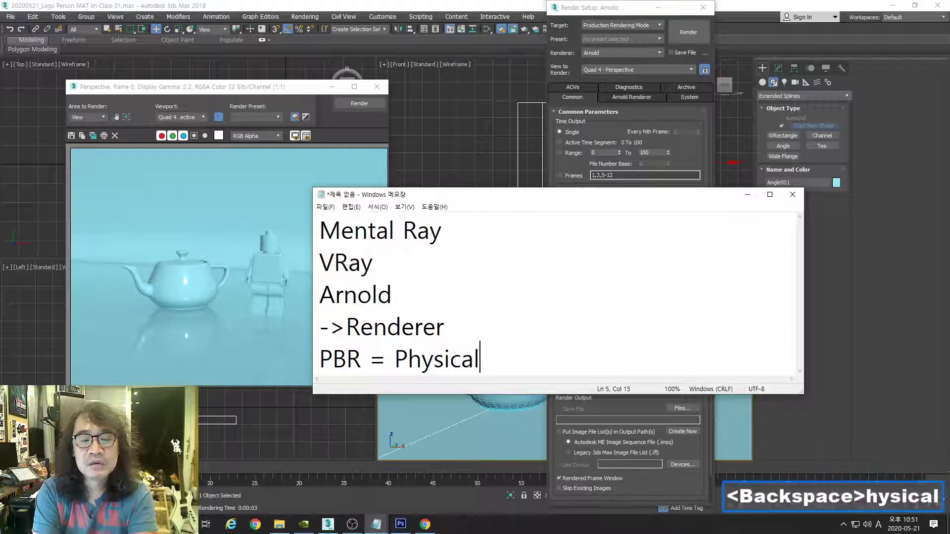
text( Based REnde)
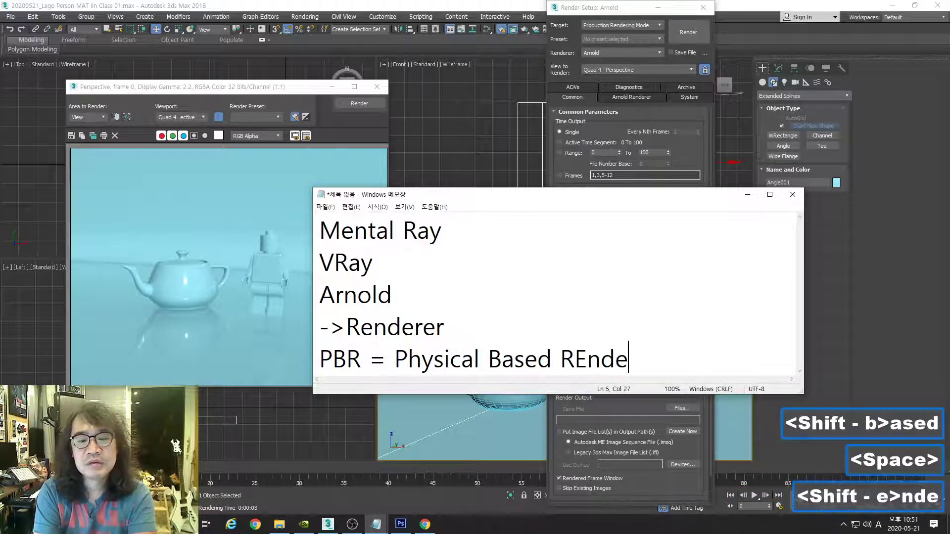
key(BackSpace)
key(BackSpace)
key(BackSpace)
key(BackSpace)
text(endering Ssy)
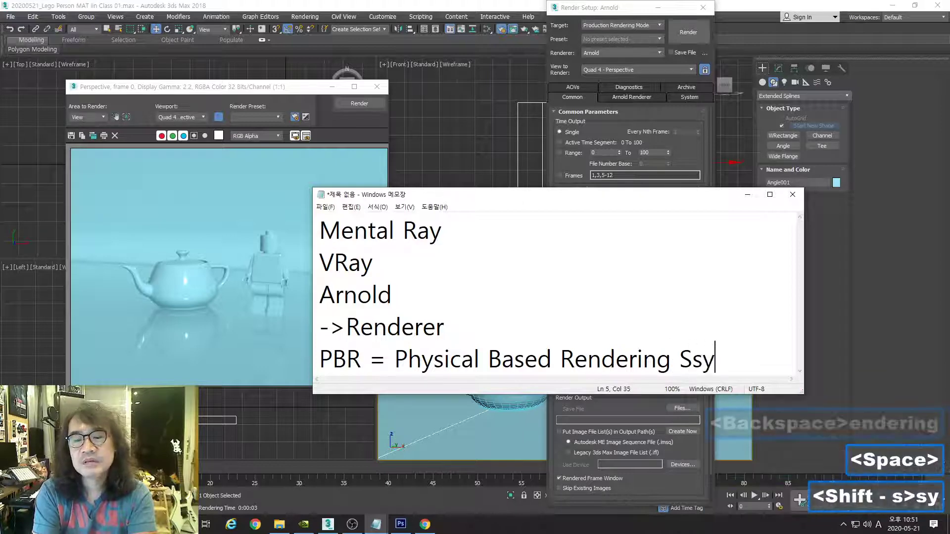
key(BackSpace)
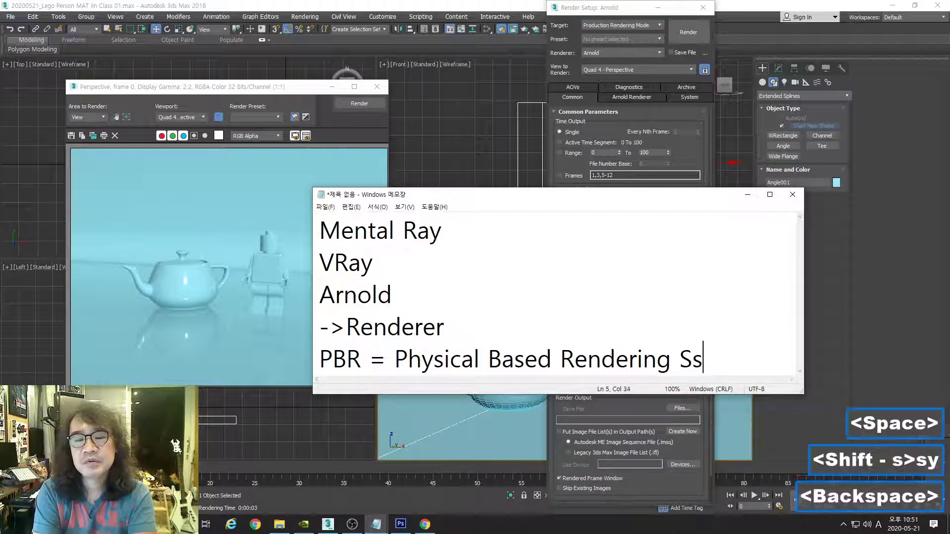
key(BackSpace)
text(sy)
key(BackSpace)
key(BackSpace)
text(ystem)
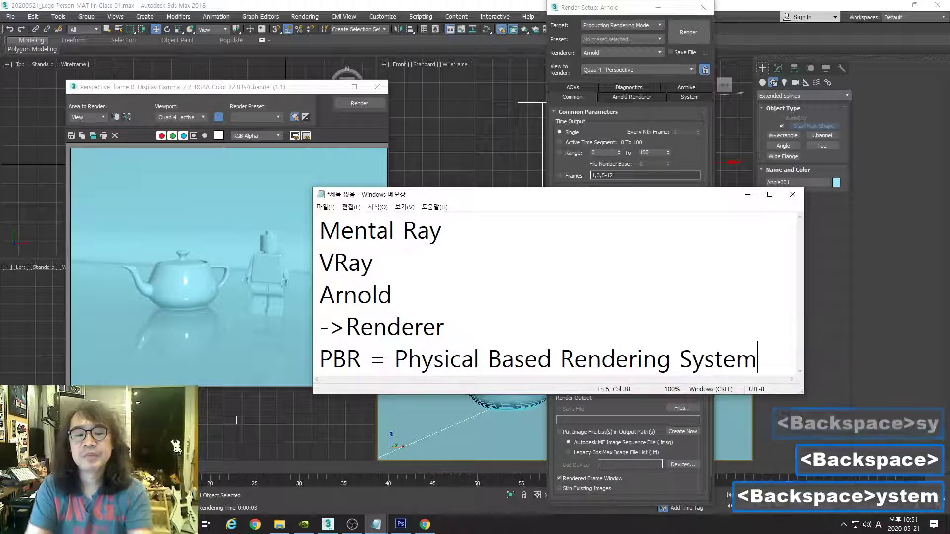
Step: Highlight the words "Physical Based Rendering System" in the PBR line
key(Home)
key(Right)
key(Right)
key(Right)
key(Right)
key(Right)
key(Right)
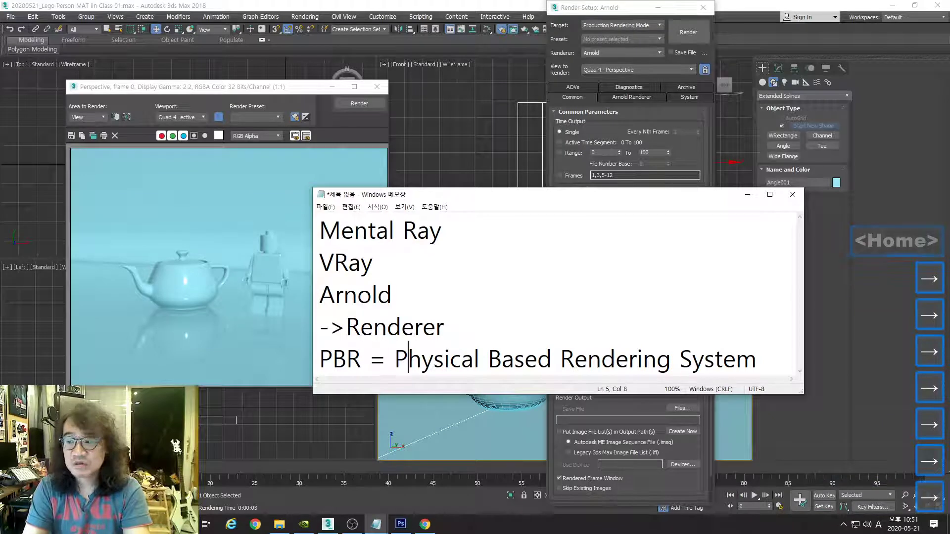
key(shift+Right)
key(shift+Right)
key(shift+Right)
key(shift+Right)
key(shift+Right)
key(shift+Right)
key(shift+Right)
key(shift+Right)
key(shift+Right)
key(shift+Right)
key(shift+Right)
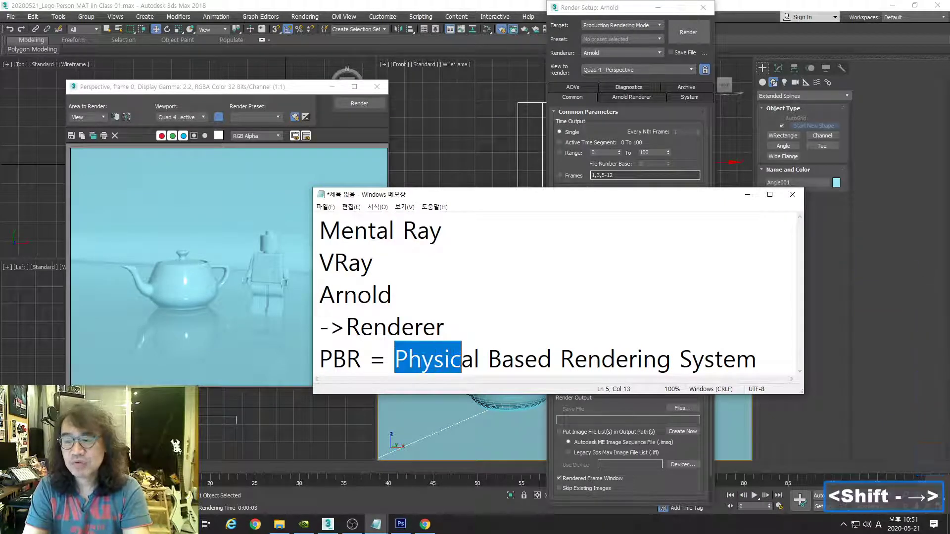
key(shift+Right)
key(shift+Right)
key(shift+Right)
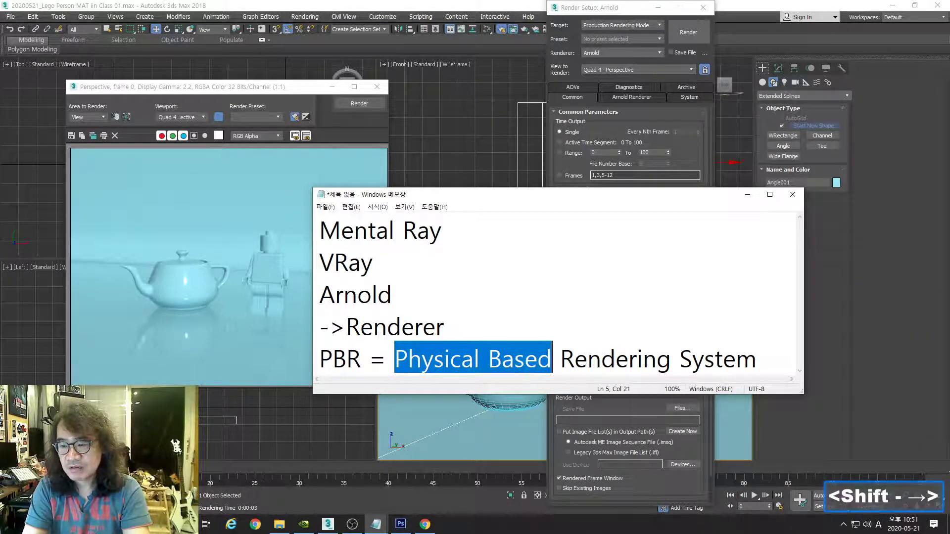
key(shift+End)
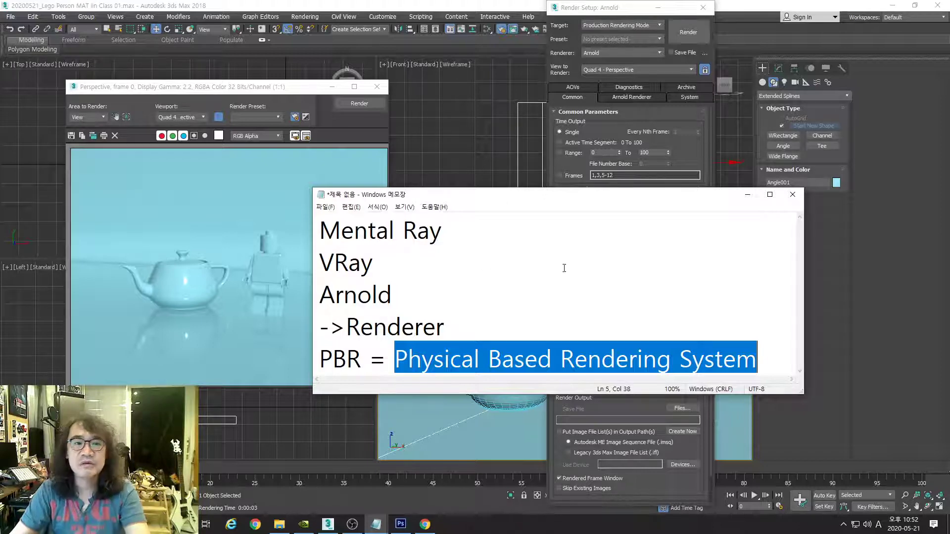
Step: Switch back to 3ds Max and close both the Render Setup dialog and the rendered frame window
click(489, 5)
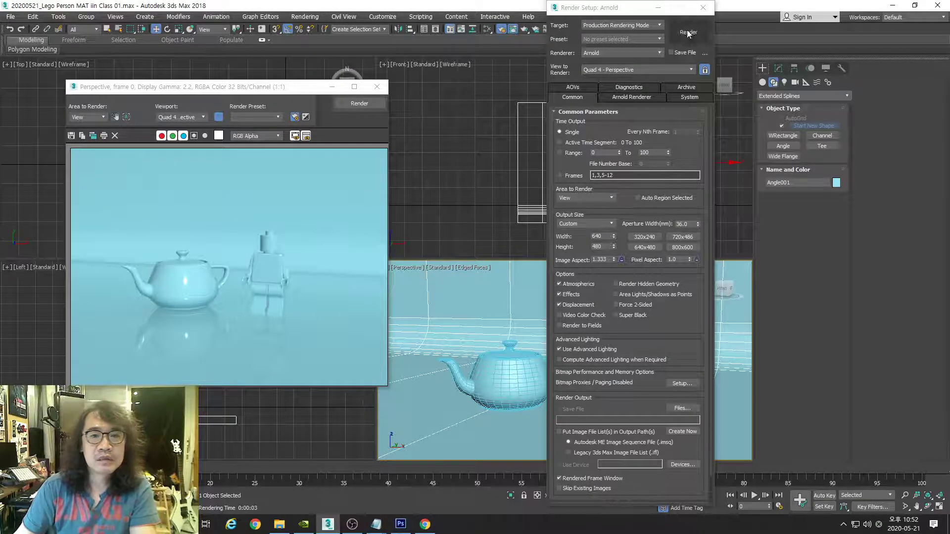
click(702, 8)
drag(289, 91, 368, 85)
click(429, 97)
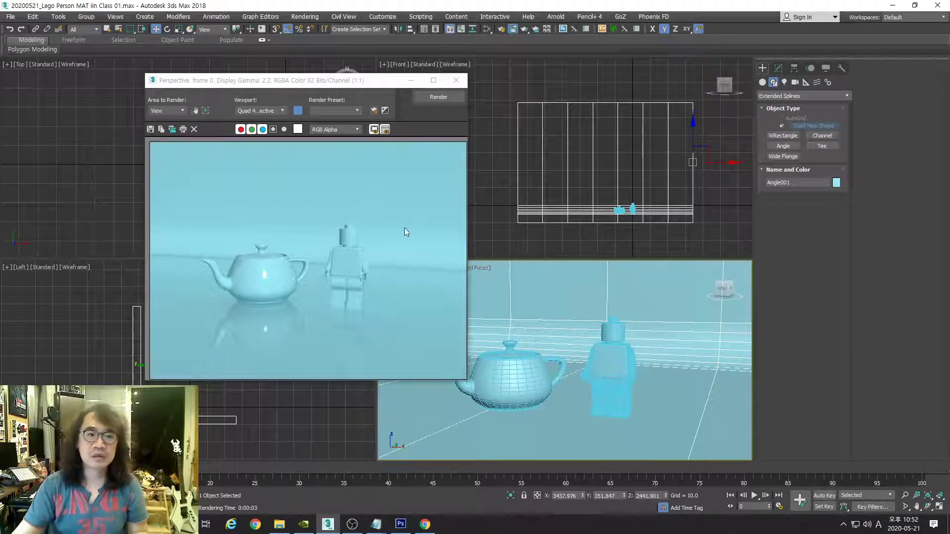
click(456, 81)
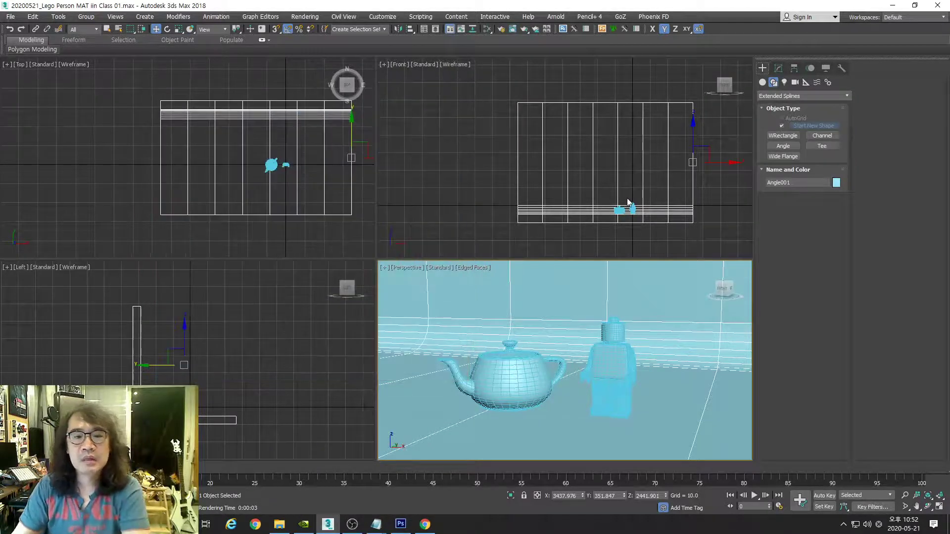
Step: Examine the teapot, Lego figure and backdrop closely and as a whole in the Front, Top and Left views
scroll(629, 210, up, 5)
middle_drag(629, 211, 583, 184)
scroll(582, 184, up, 3)
scroll(240, 161, up, 4)
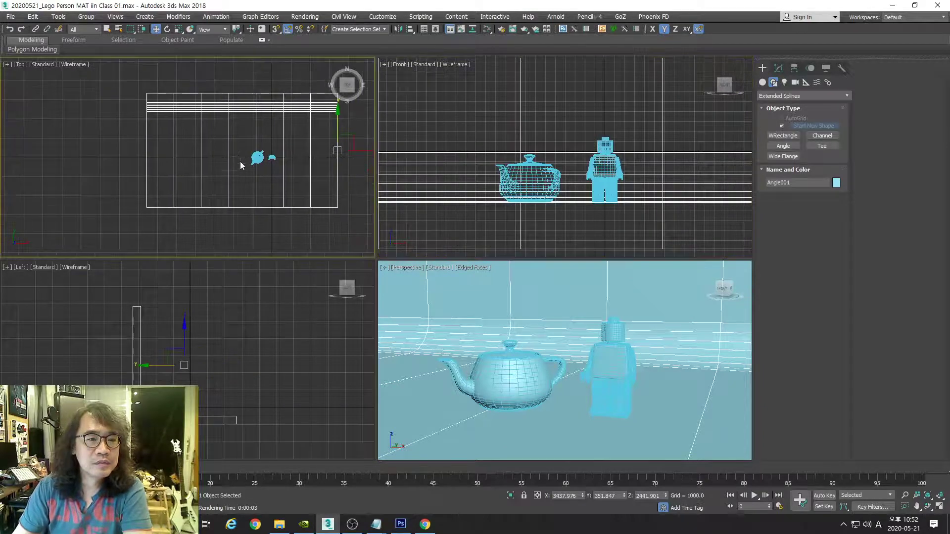
scroll(211, 382, up, 3)
scroll(219, 352, down, 4)
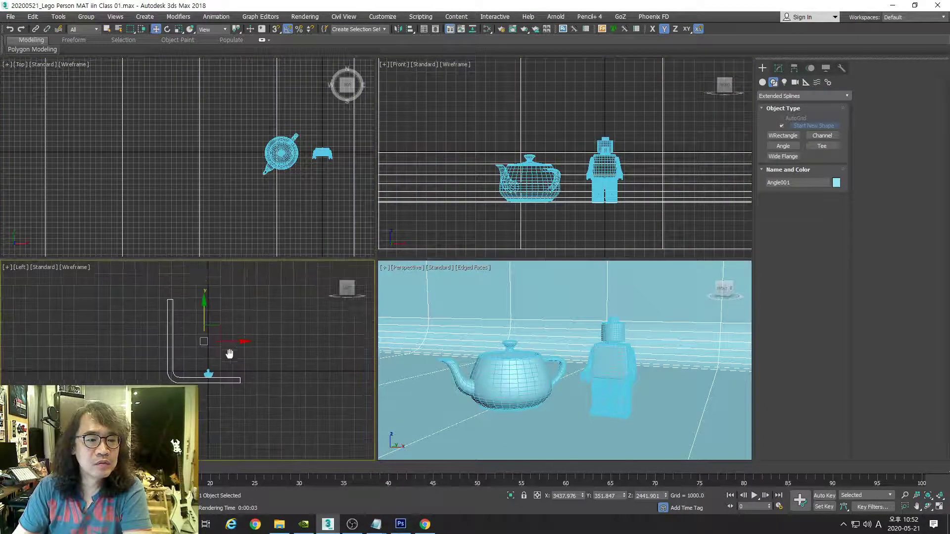
scroll(228, 158, down, 5)
middle_drag(227, 157, 228, 158)
scroll(565, 145, down, 8)
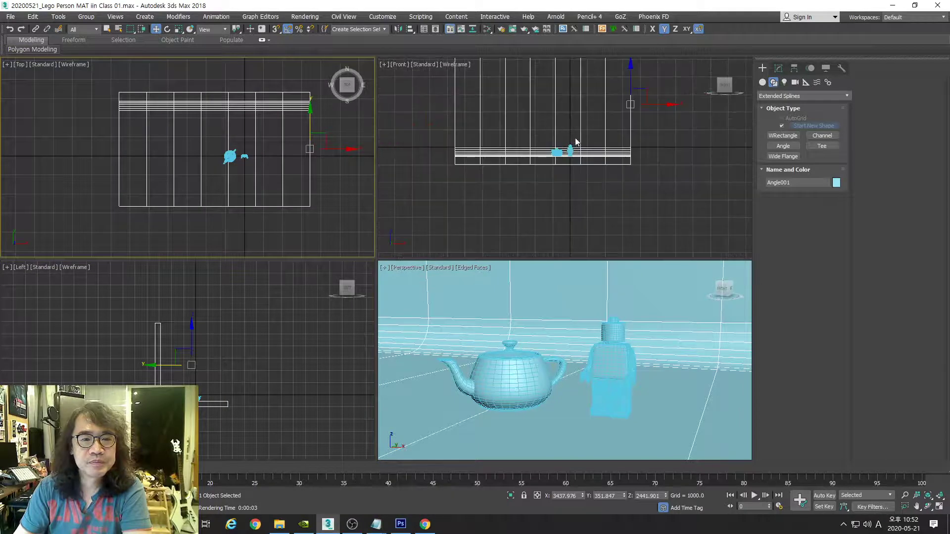
middle_drag(571, 142, 599, 196)
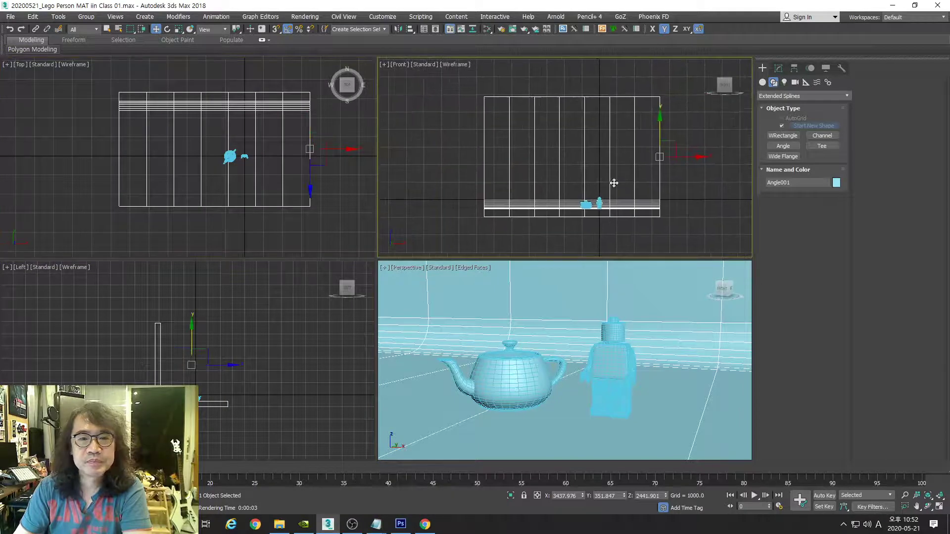
Step: Open the light creation options and choose the Arnold light category
click(784, 82)
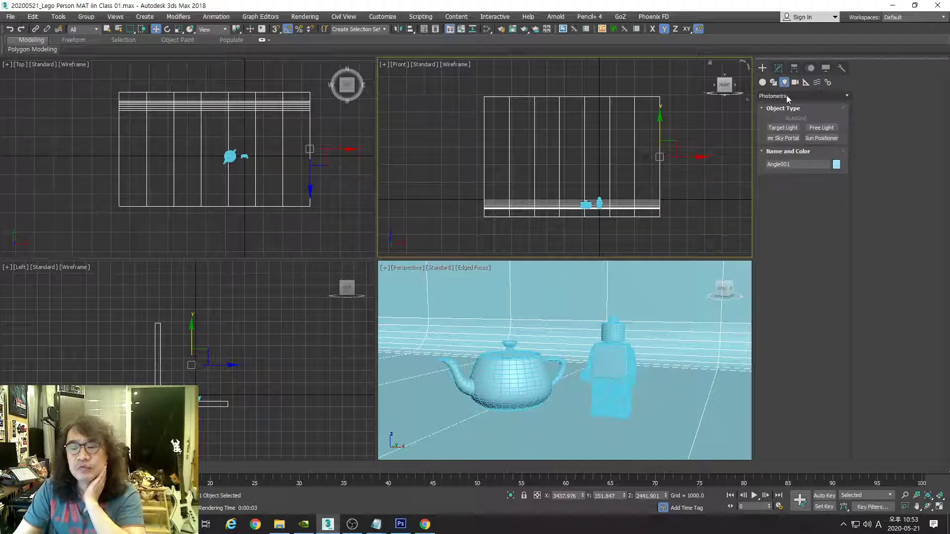
click(785, 95)
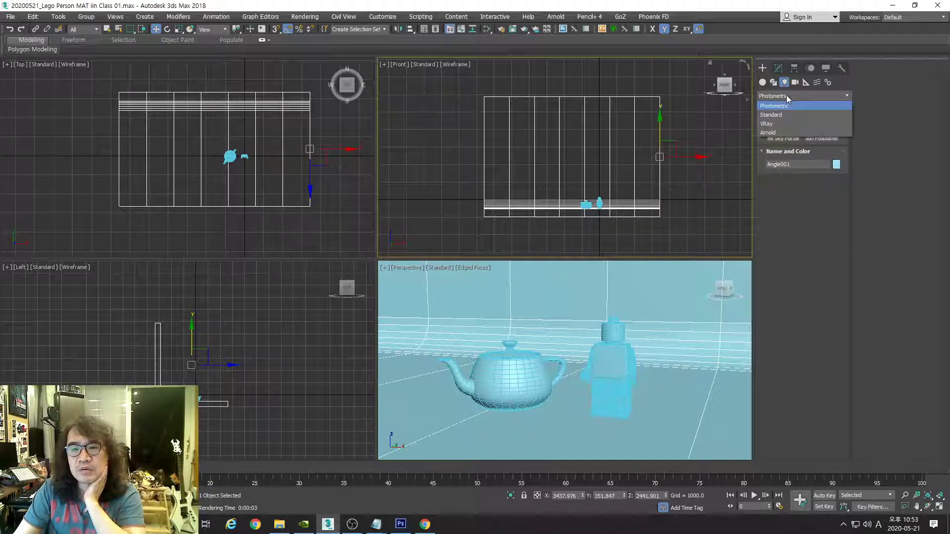
click(785, 133)
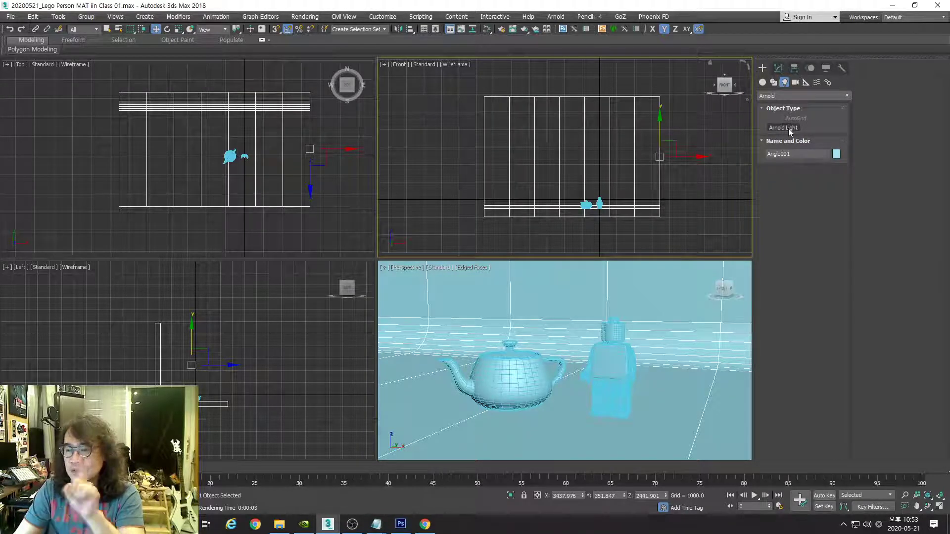
Step: Look through the Photometric and Standard light categories and return to the Arnold light category
click(792, 97)
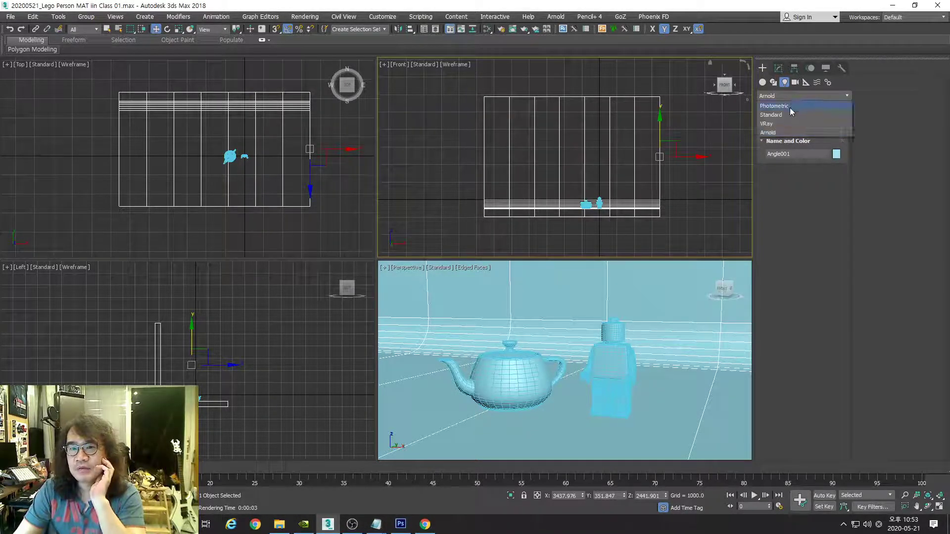
click(791, 106)
click(793, 99)
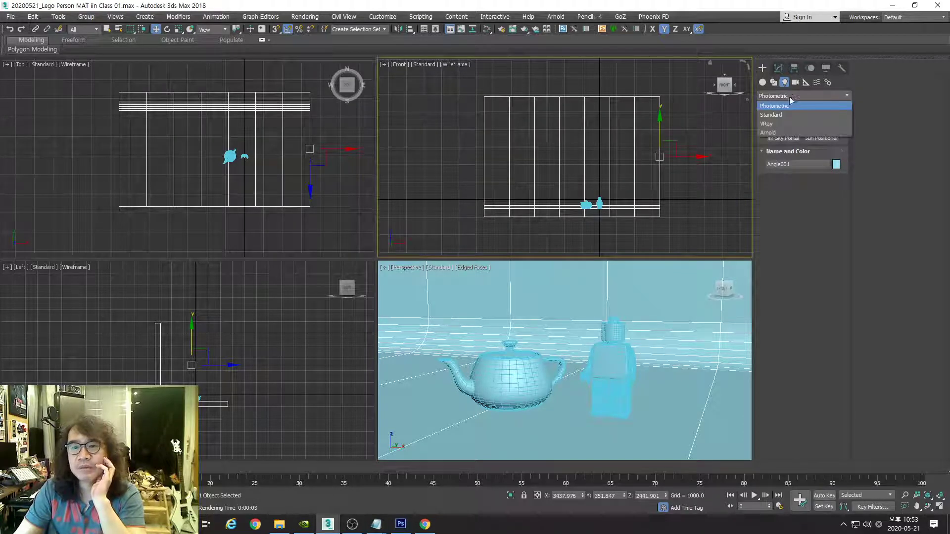
click(791, 109)
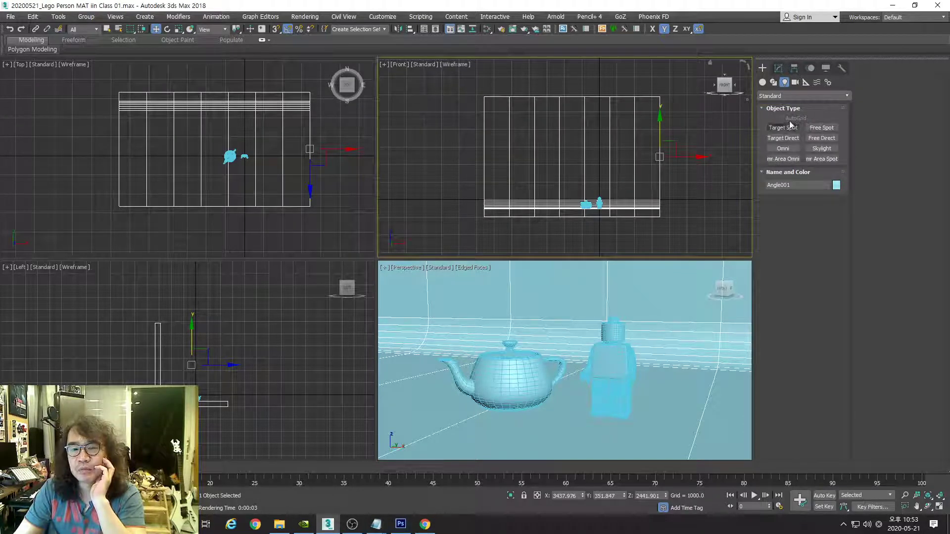
click(792, 96)
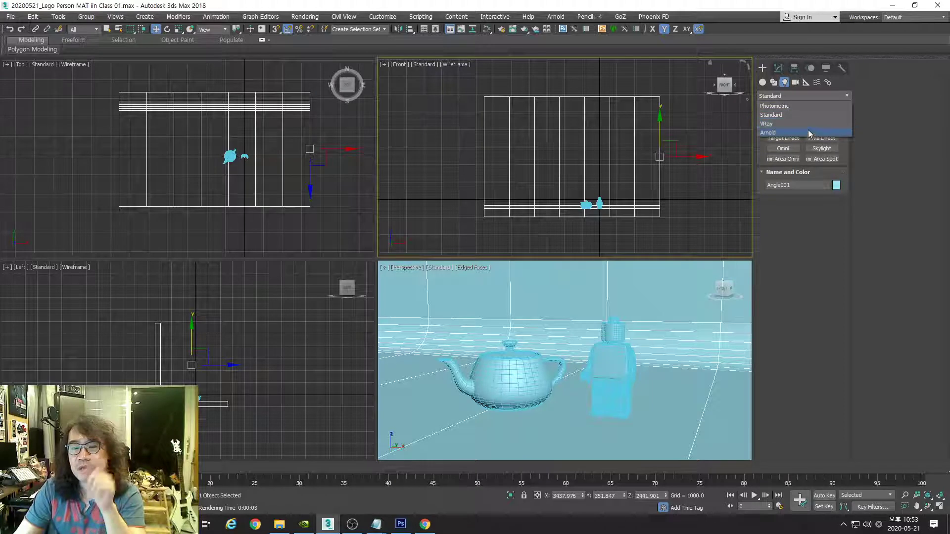
click(811, 168)
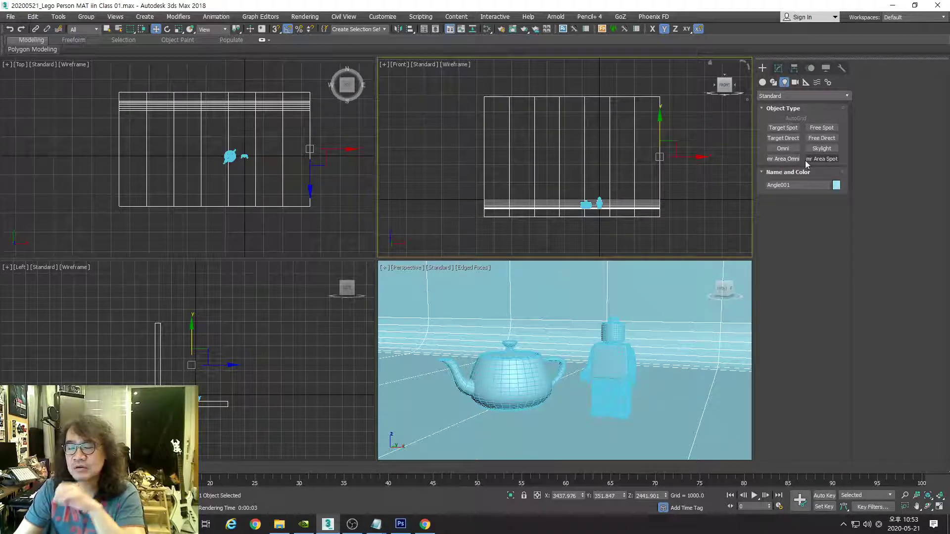
click(785, 96)
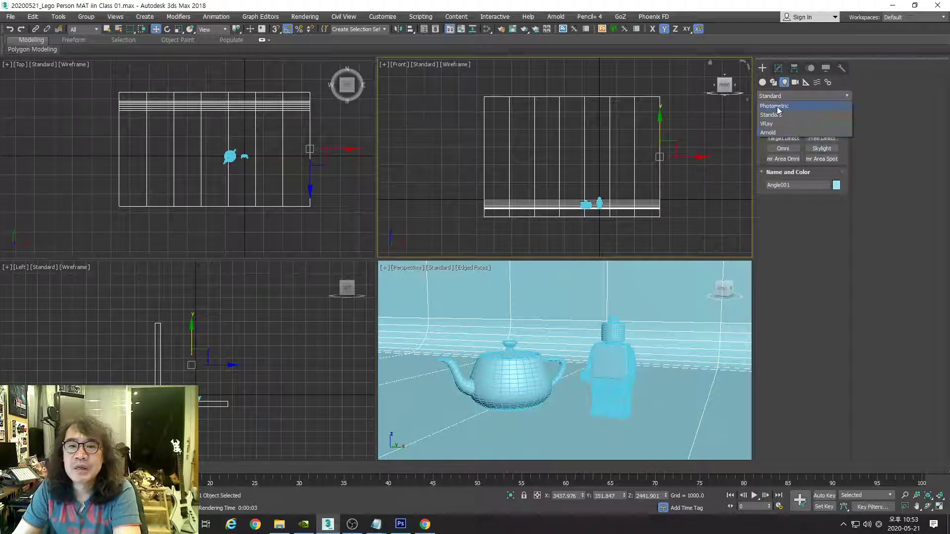
click(774, 132)
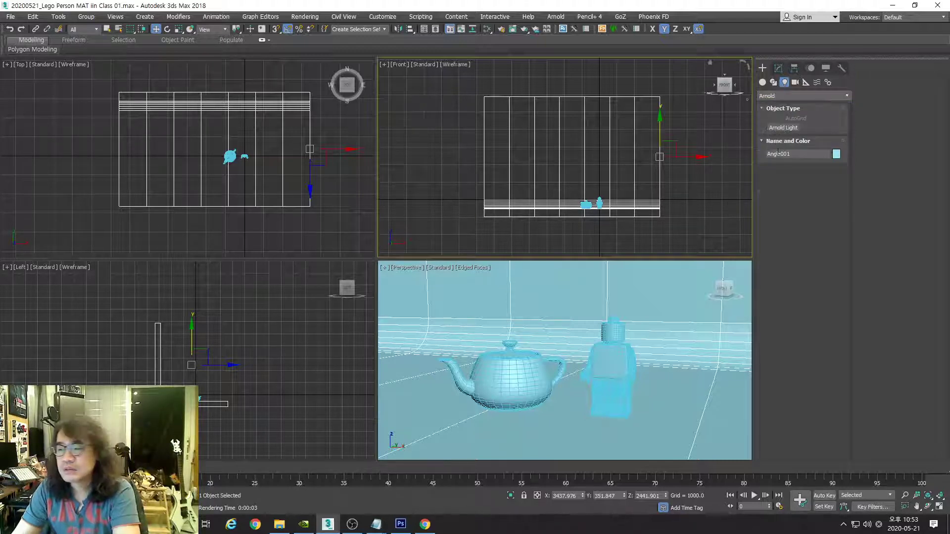
Step: Create an Arnold light in the Top view beside the teapot's spout side, at about X -2609, Y 330
click(783, 128)
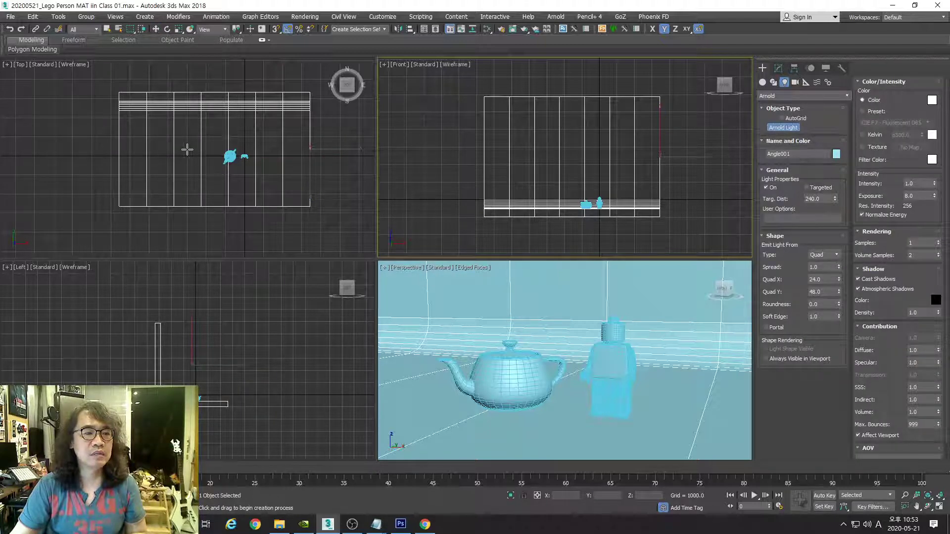
click(194, 149)
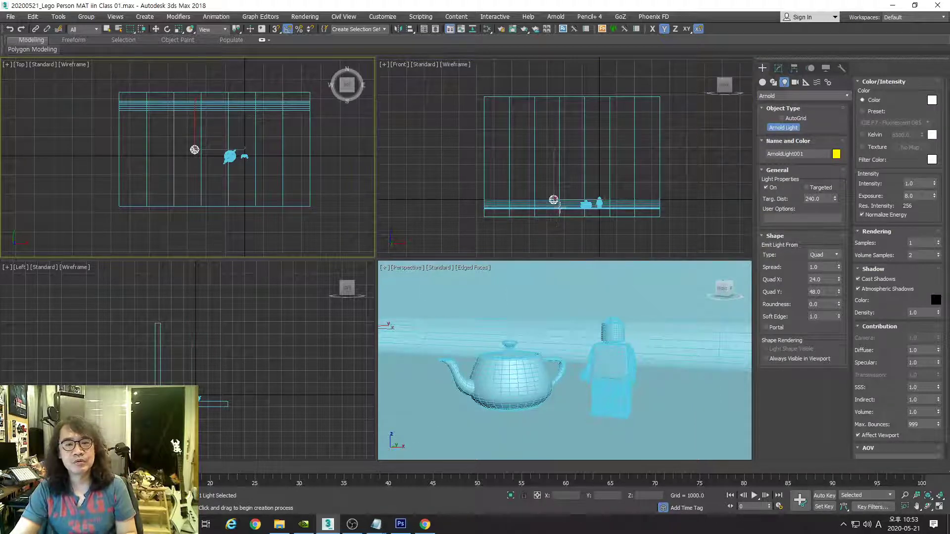
right_click(580, 182)
Step: Raise the Arnold light in the Front view to a height of about Z 4321, keeping its parameters on display
key(w)
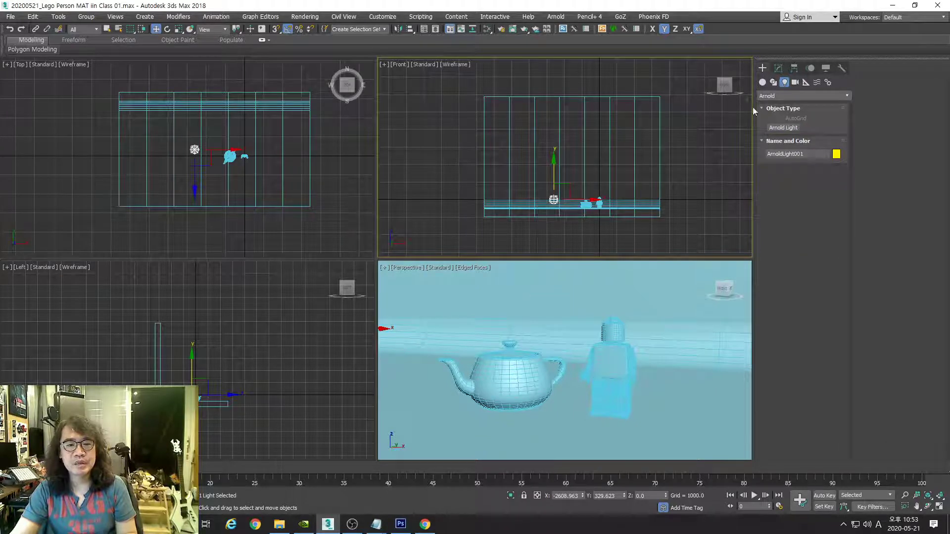
click(778, 69)
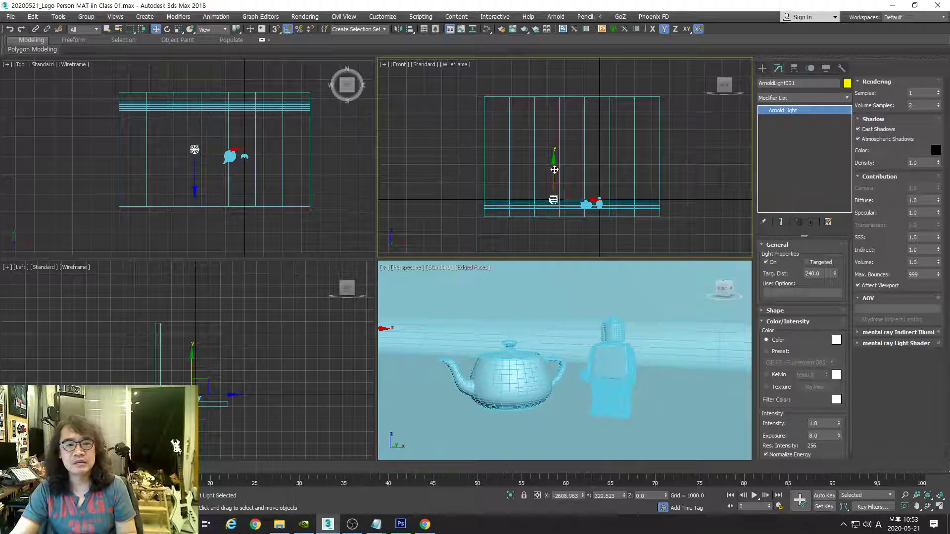
drag(552, 171, 553, 98)
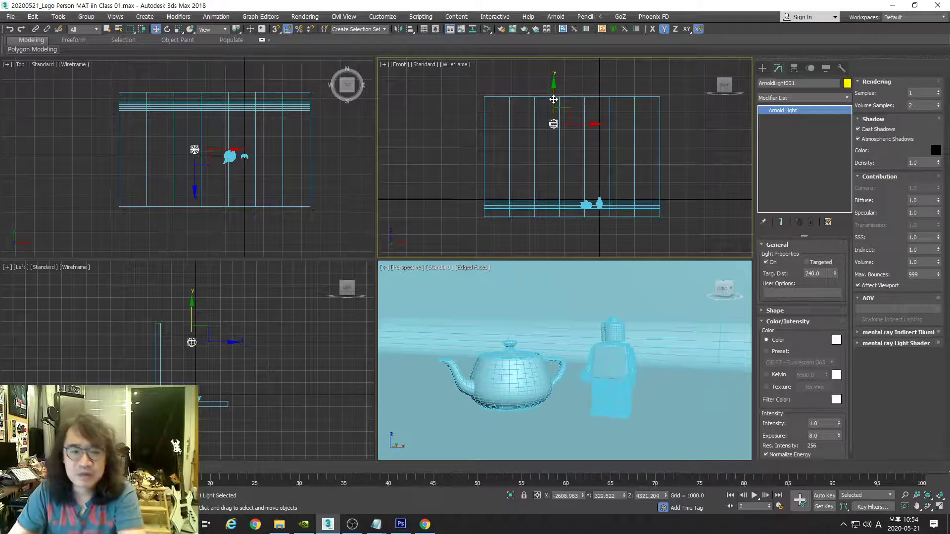
Step: Render the Perspective view with Arnold, then close Render Setup and move the rendered frame window beside the light's parameters
right_click(521, 279)
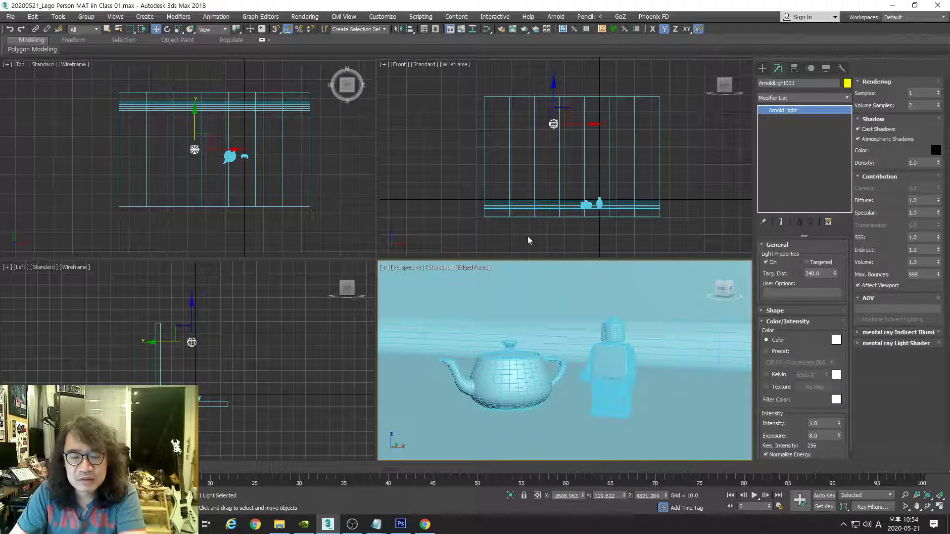
click(501, 29)
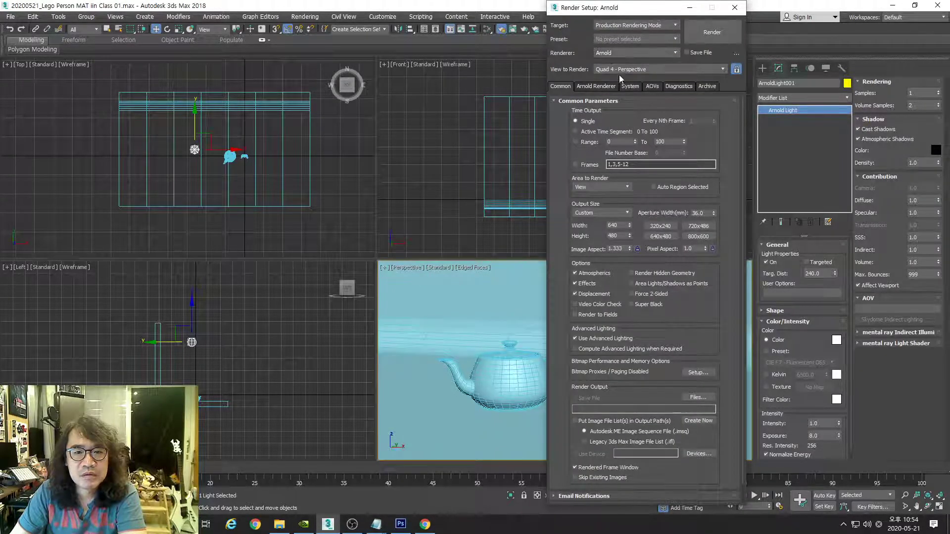
click(711, 34)
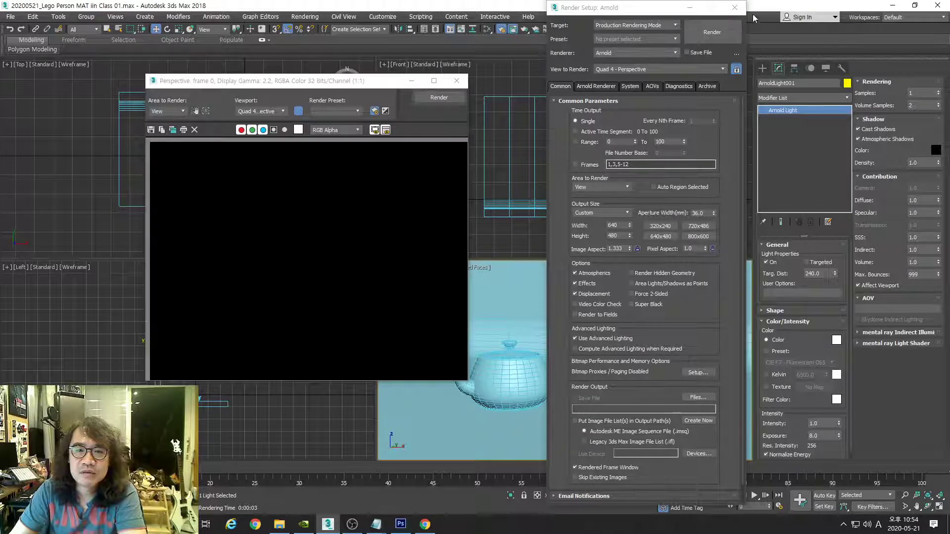
click(735, 8)
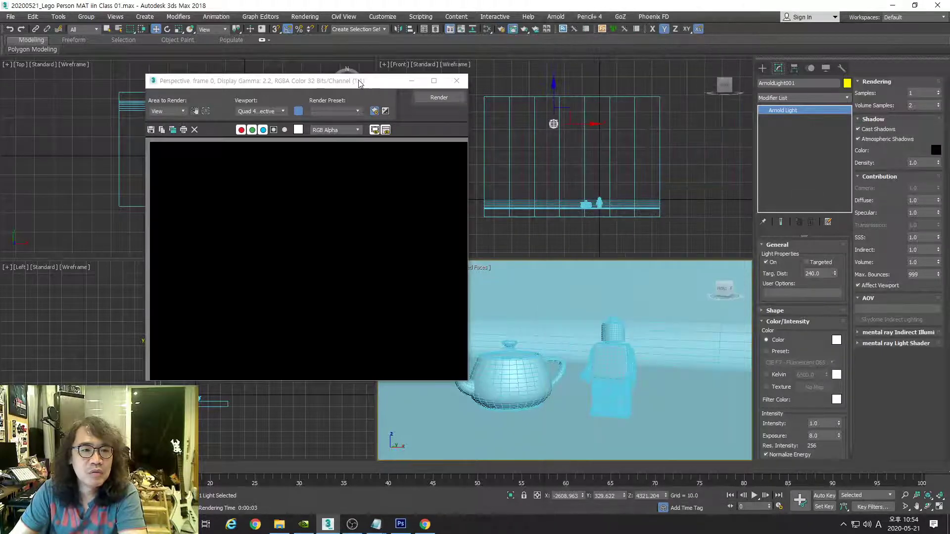
drag(358, 83, 543, 76)
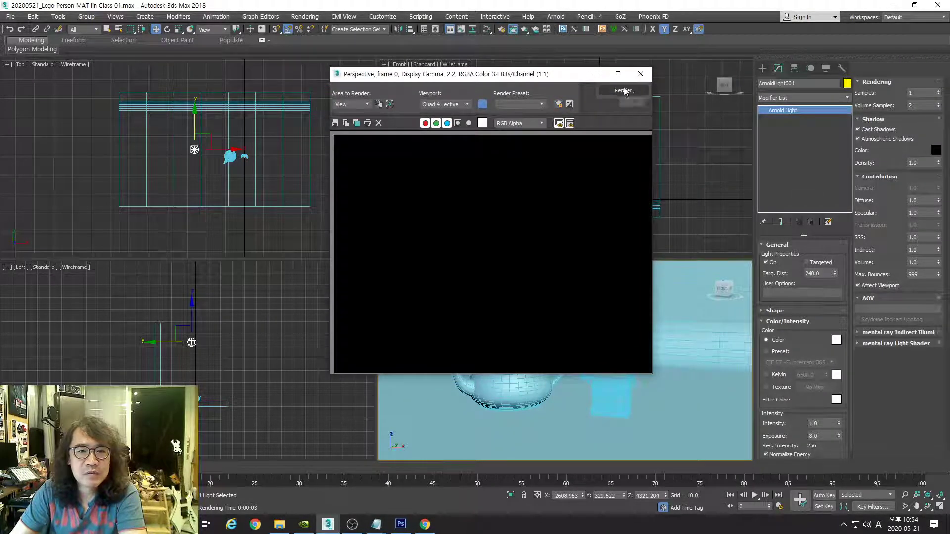
drag(568, 79, 594, 80)
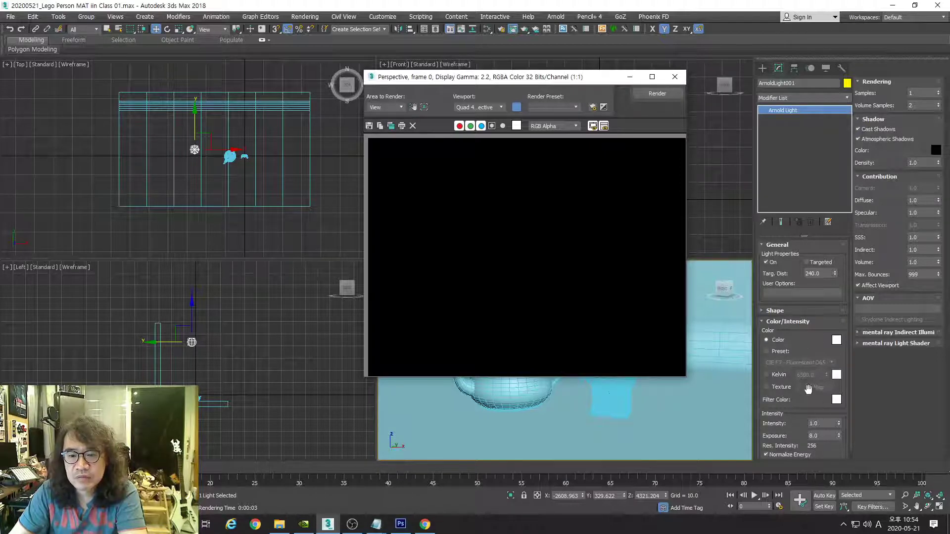
Step: Set the Arnold light's intensity to 10 and render the Perspective view again
scroll(816, 334, down, 1)
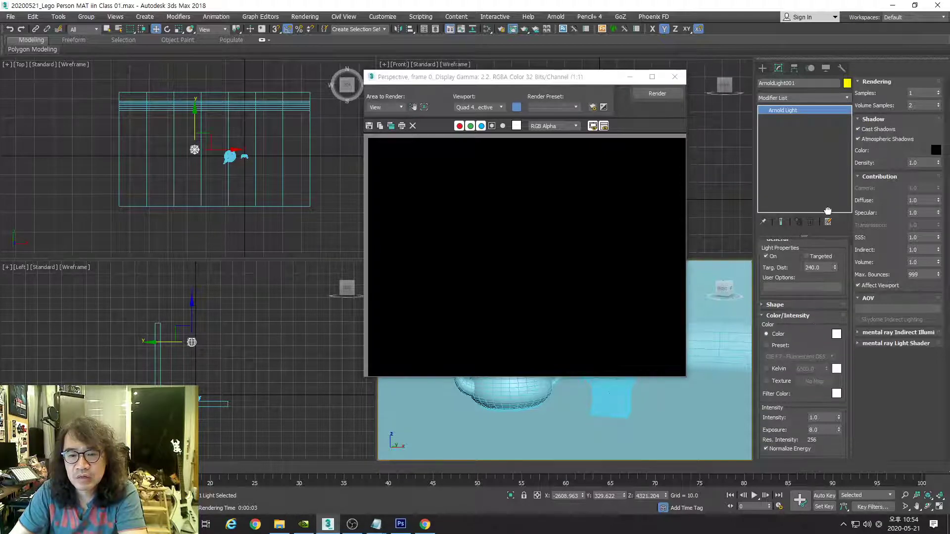
double_click(819, 418)
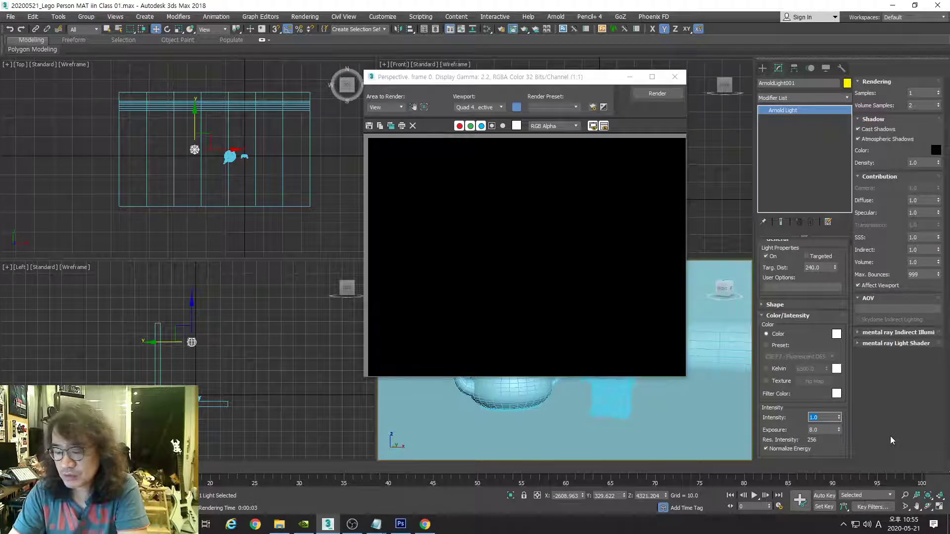
text(10)
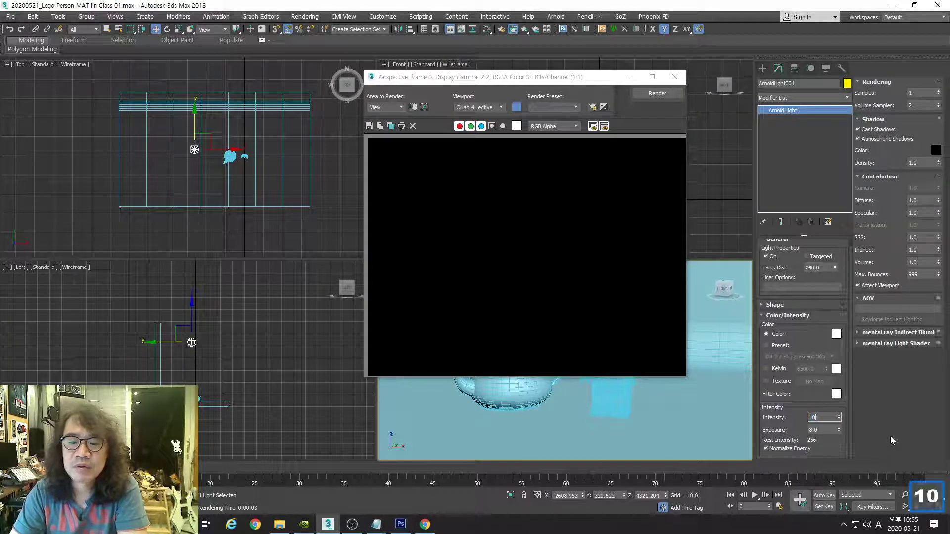
key(Return)
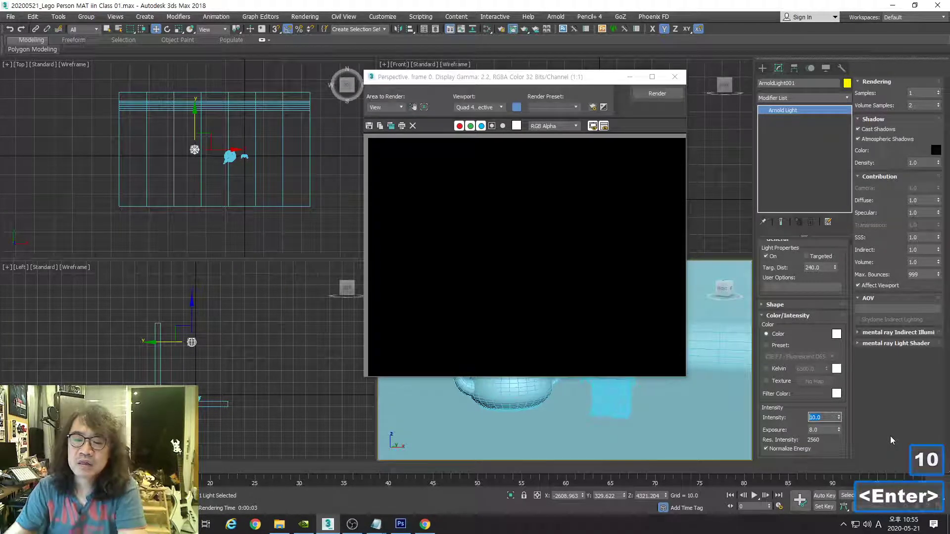
click(664, 93)
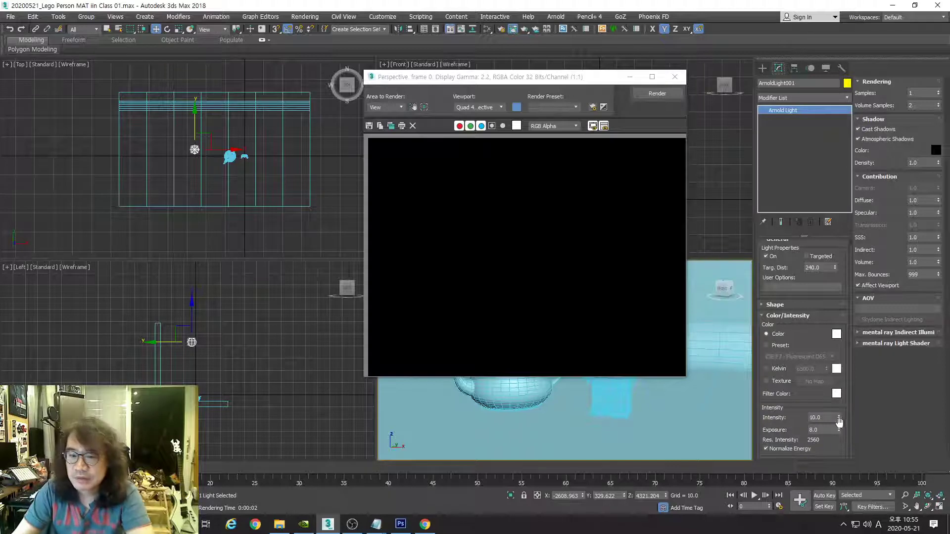
Step: Set the Arnold light's intensity to 100 and render the Perspective view again
double_click(819, 418)
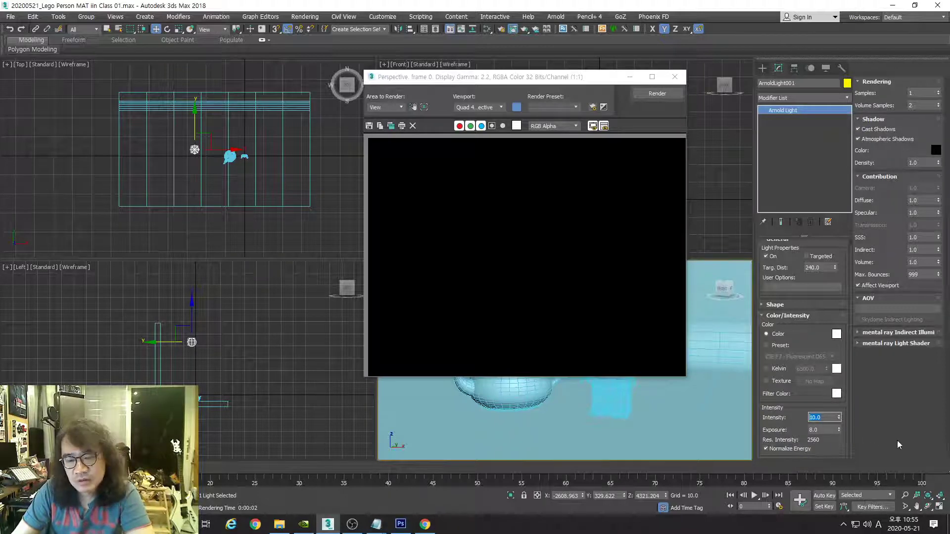
text(100)
key(Return)
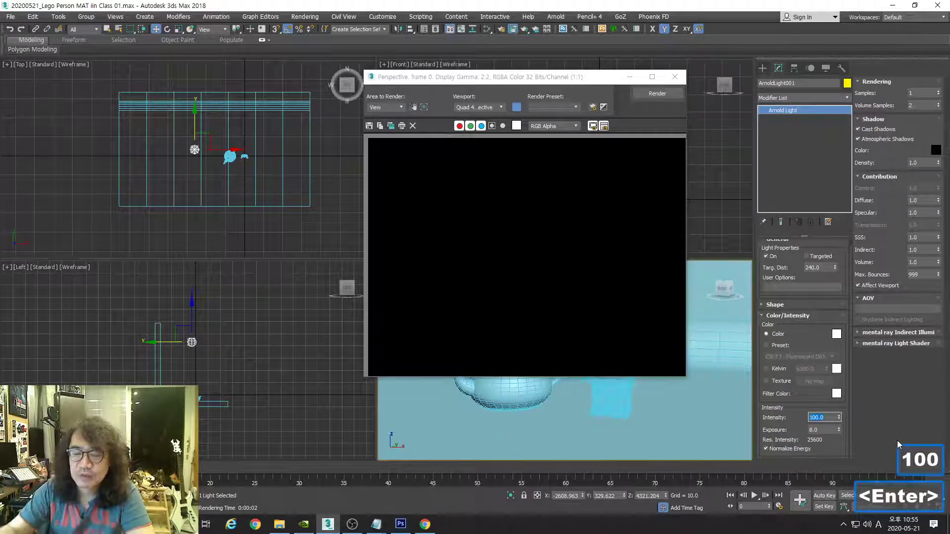
click(669, 94)
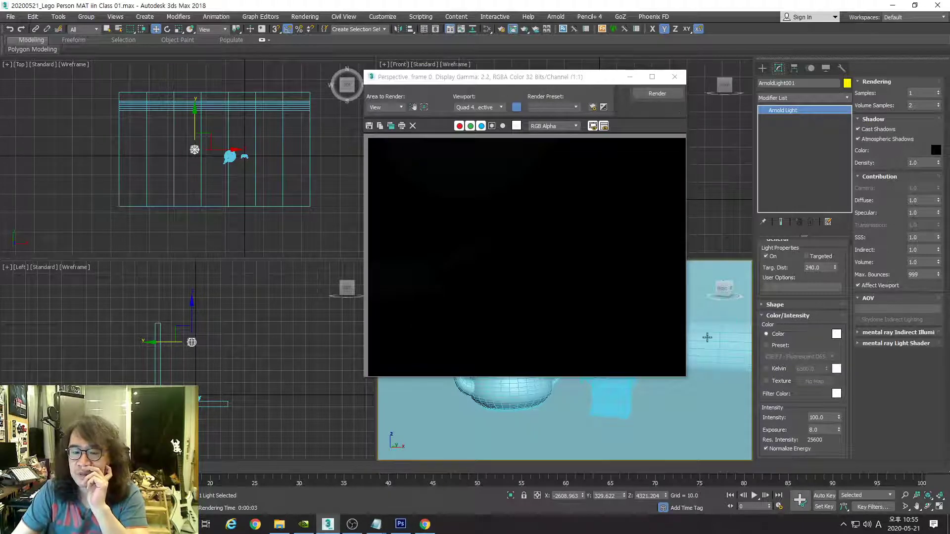
Step: Set the Arnold light's exposure to 16 and render the Perspective view again
double_click(816, 429)
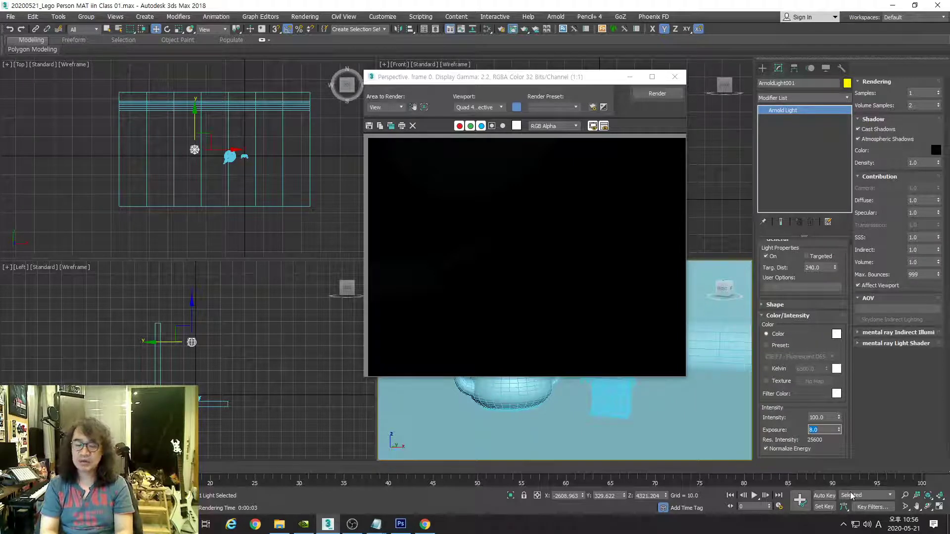
text(16)
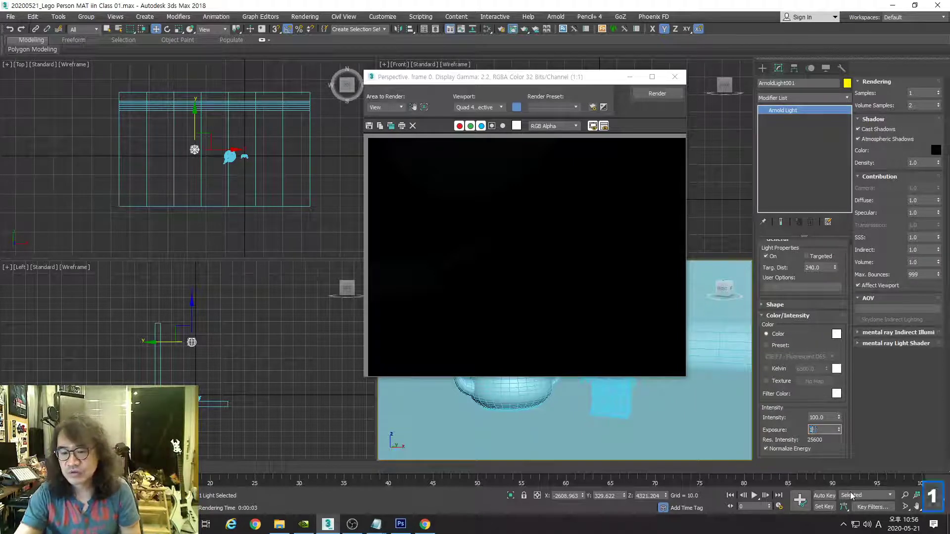
key(Return)
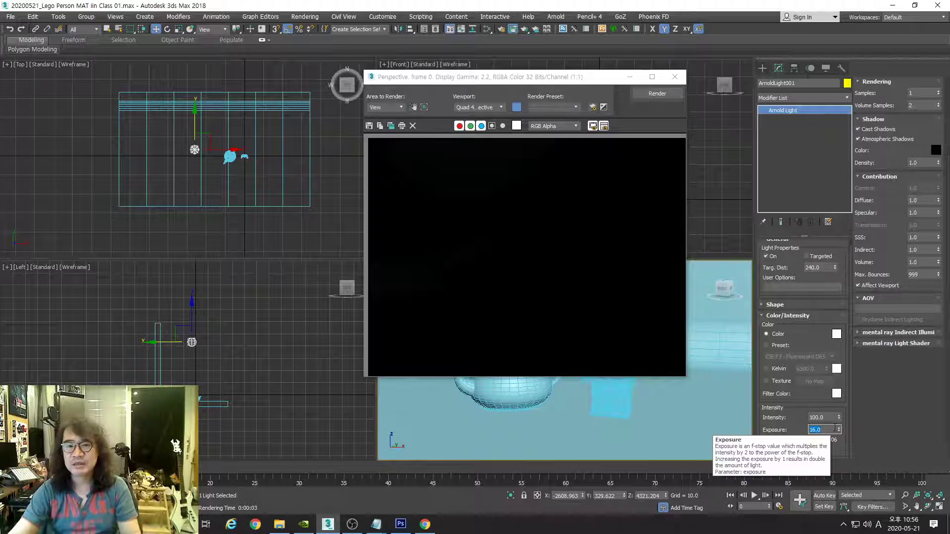
click(657, 94)
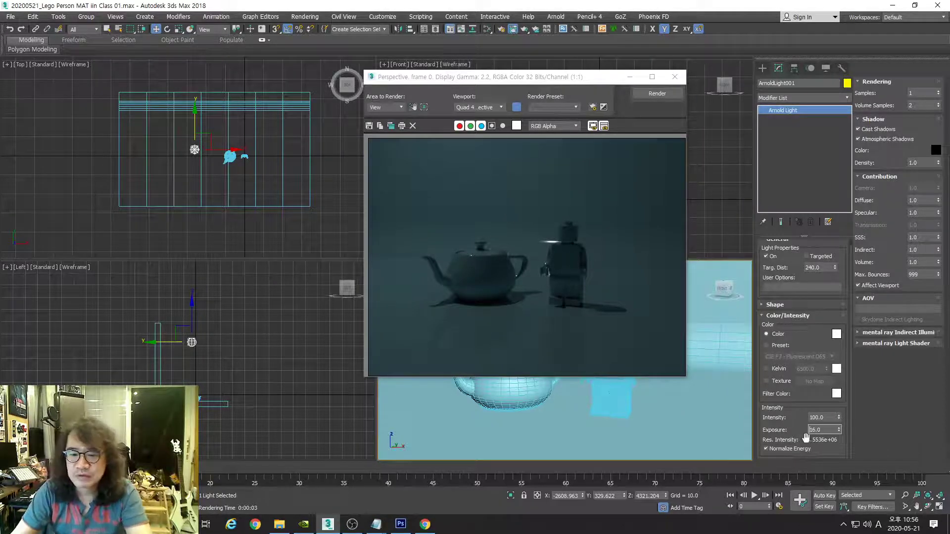
Step: Set the Arnold light's intensity to 500 and render the Perspective view again
double_click(826, 430)
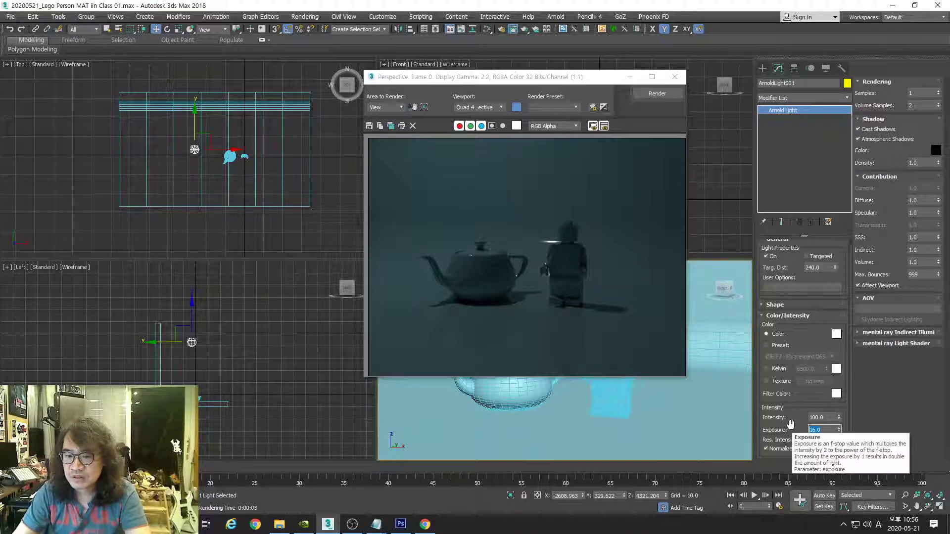
double_click(824, 418)
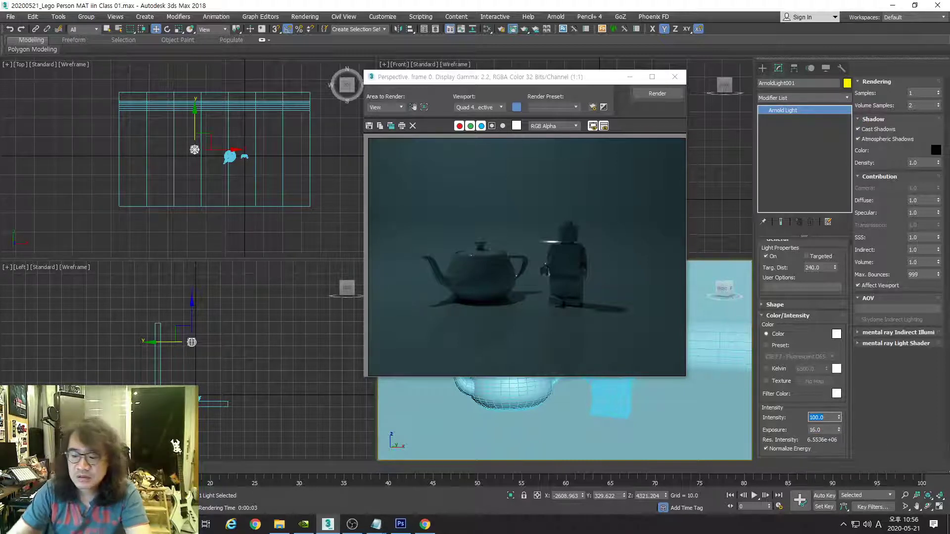
text(500)
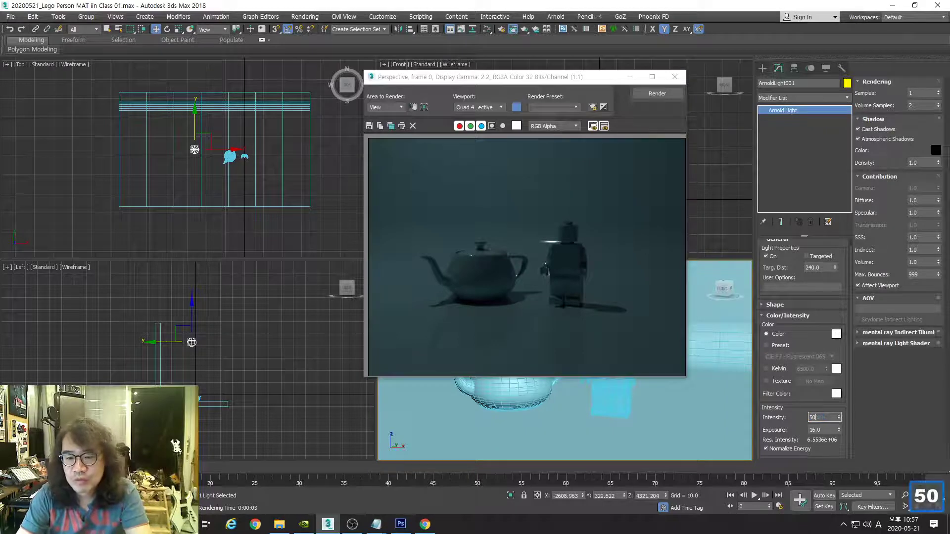
key(Return)
click(674, 93)
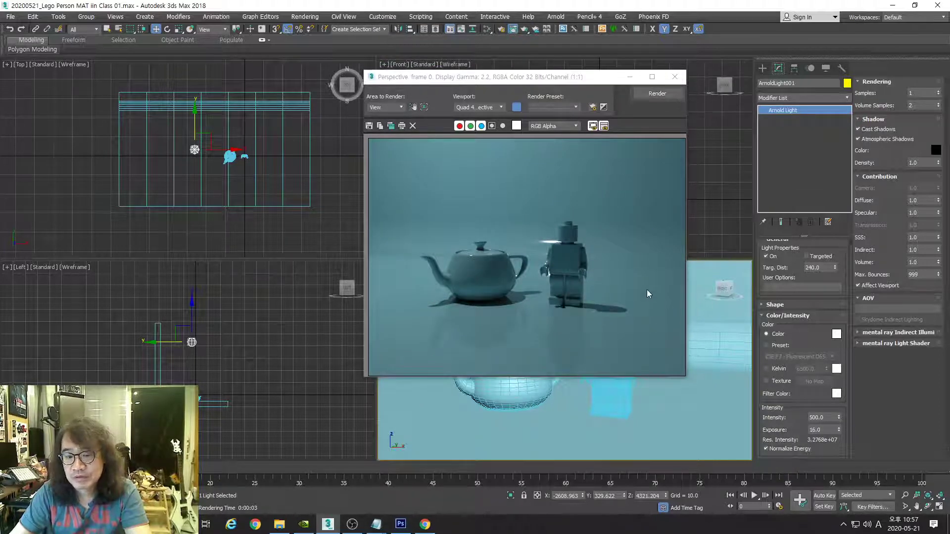
Step: Set the Arnold light's exposure to 13 and intensity to 1000, and render the Perspective view again
double_click(824, 429)
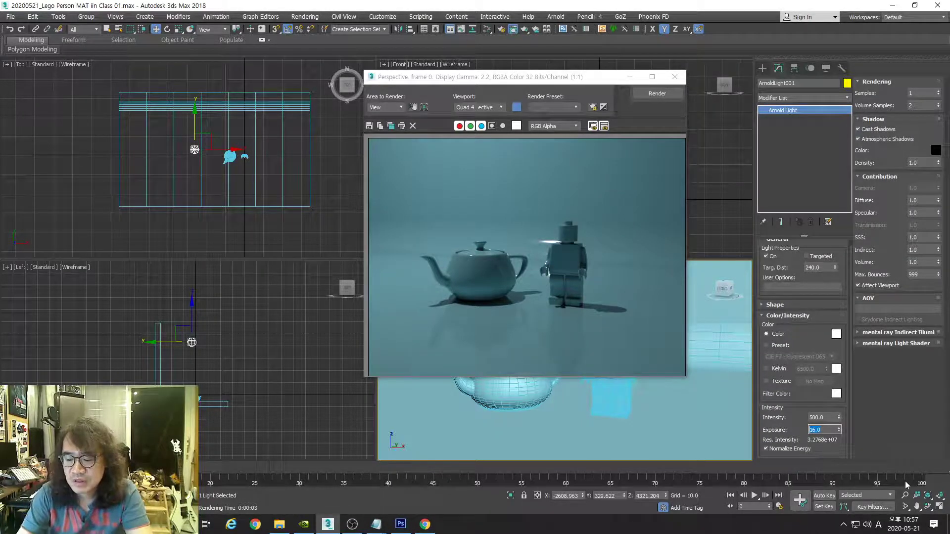
text(13)
key(Return)
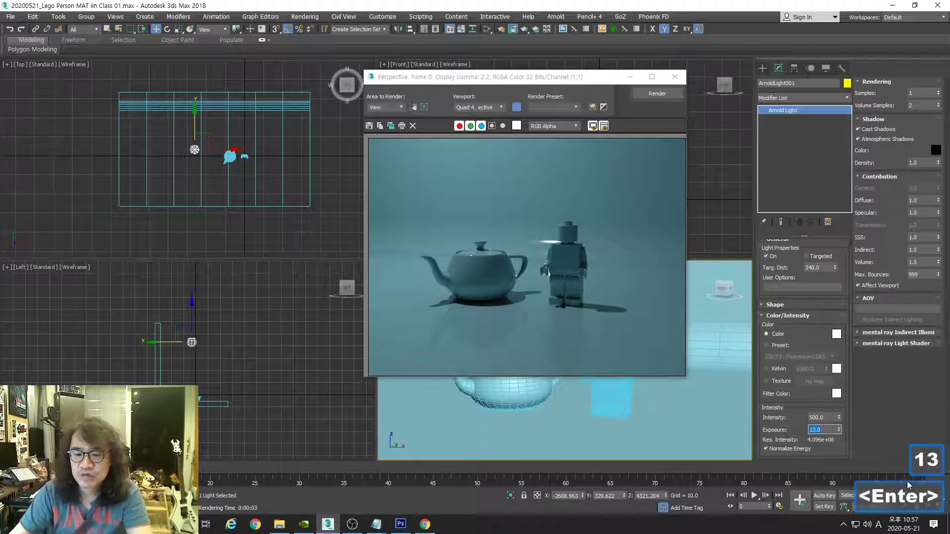
double_click(825, 417)
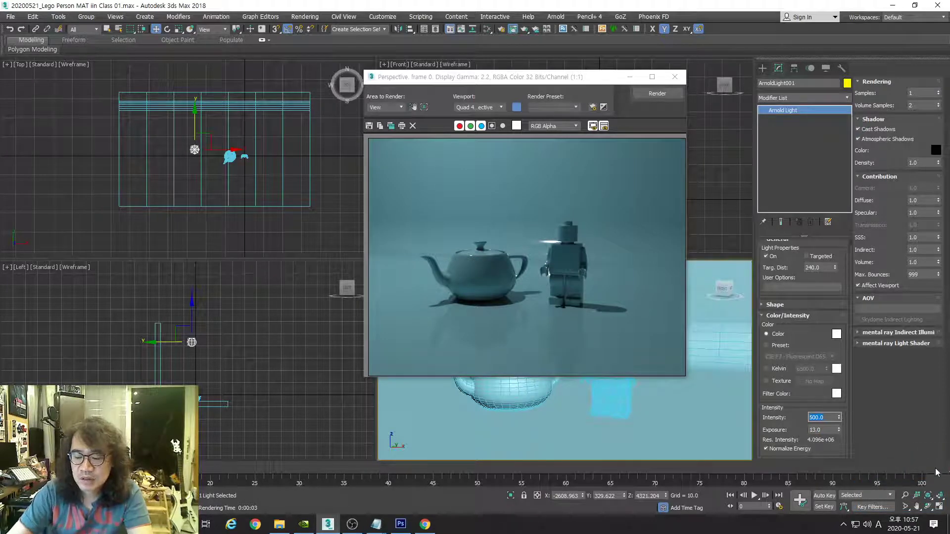
text(1000)
key(Return)
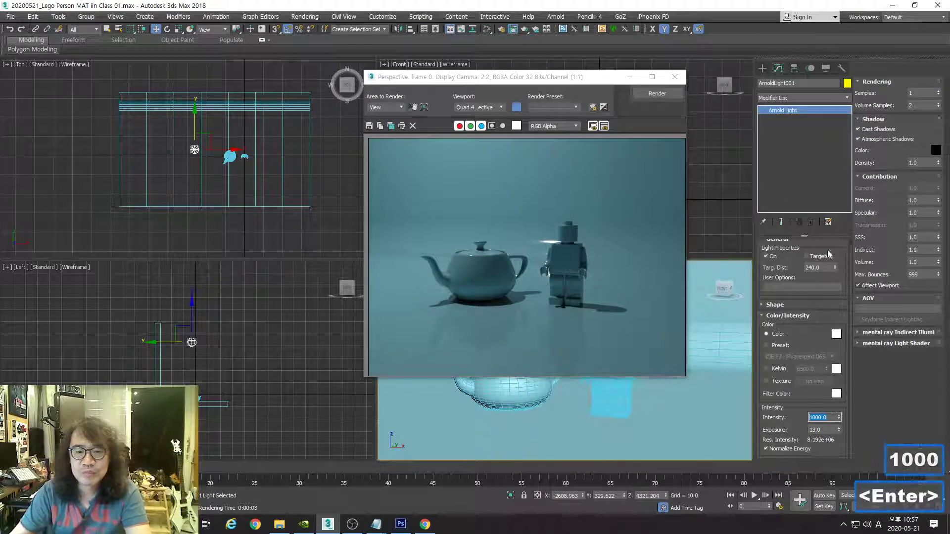
click(660, 95)
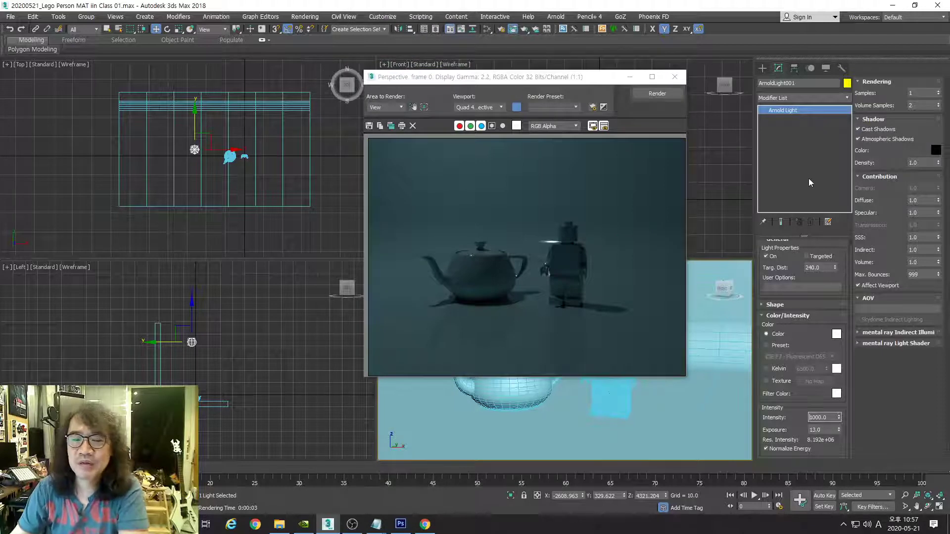
Step: Set the Arnold light's exposure to 14 and intensity to 2000, and render the Perspective view again
key(Tab)
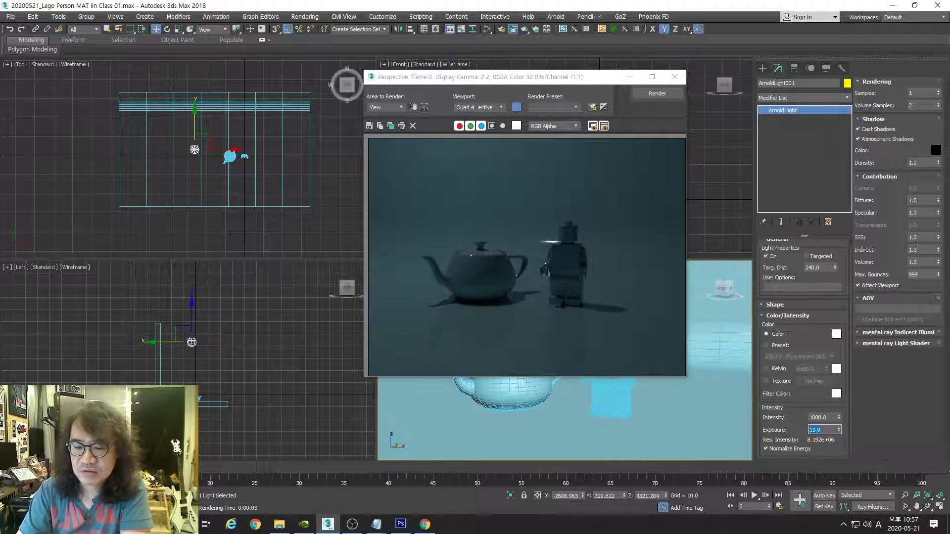
text(14)
key(Return)
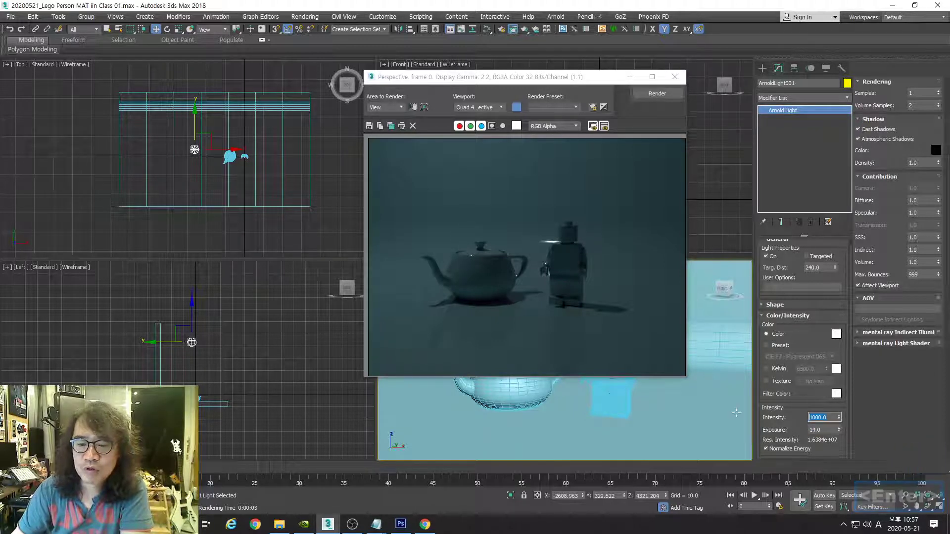
double_click(821, 417)
text(2000)
key(Return)
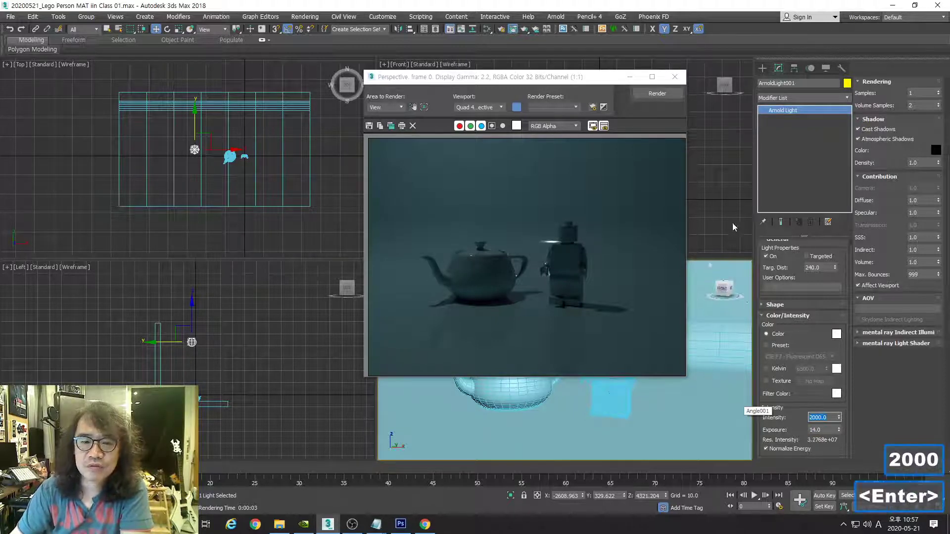
click(657, 93)
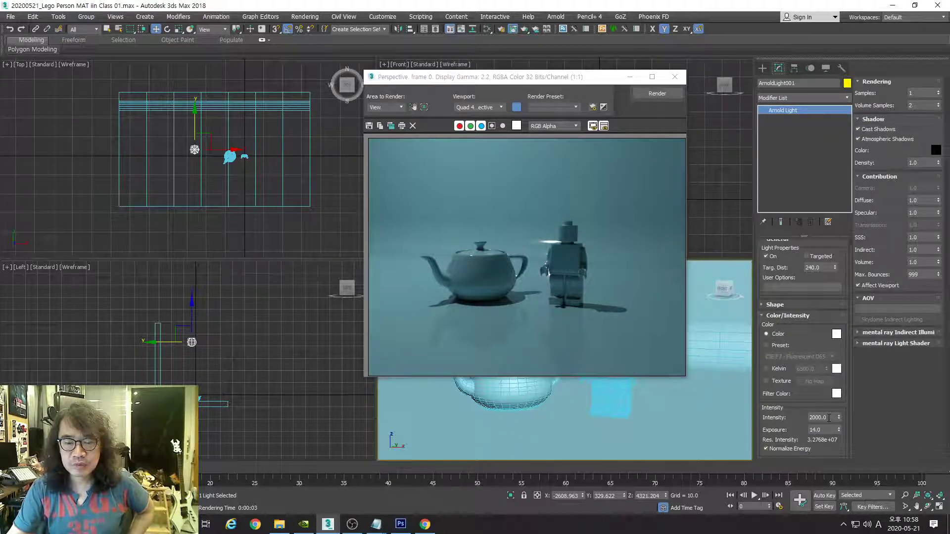
Step: Raise the Arnold light's exposure to 16 and render the Perspective view again
double_click(821, 429)
text(16)
key(Return)
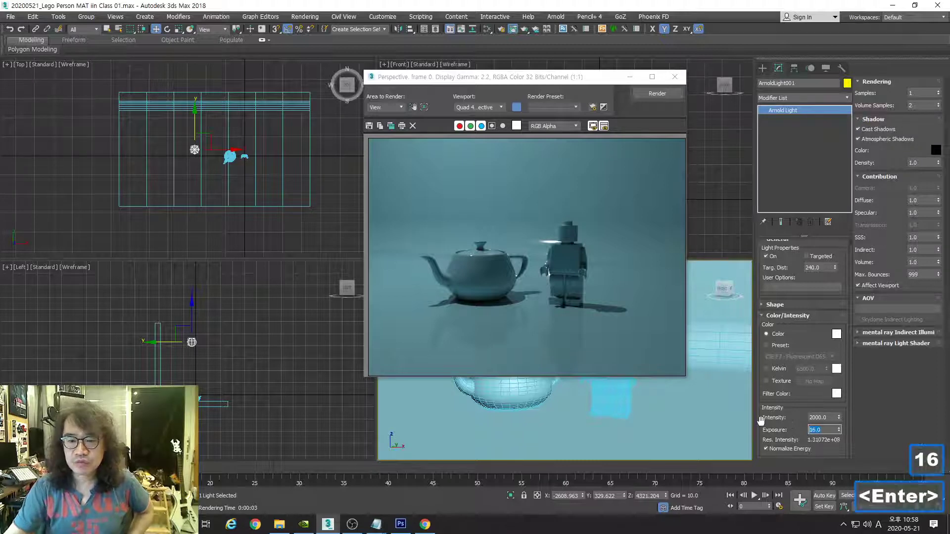
click(657, 93)
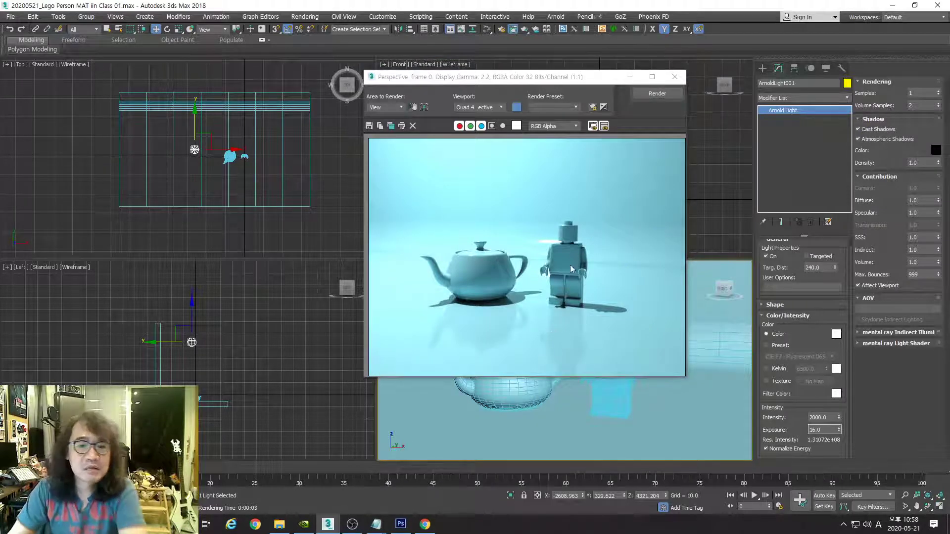
Step: Examine the rendered teapot and Lego figure up close, including the edges of the shadow at the figure's feet
scroll(561, 266, up, 1)
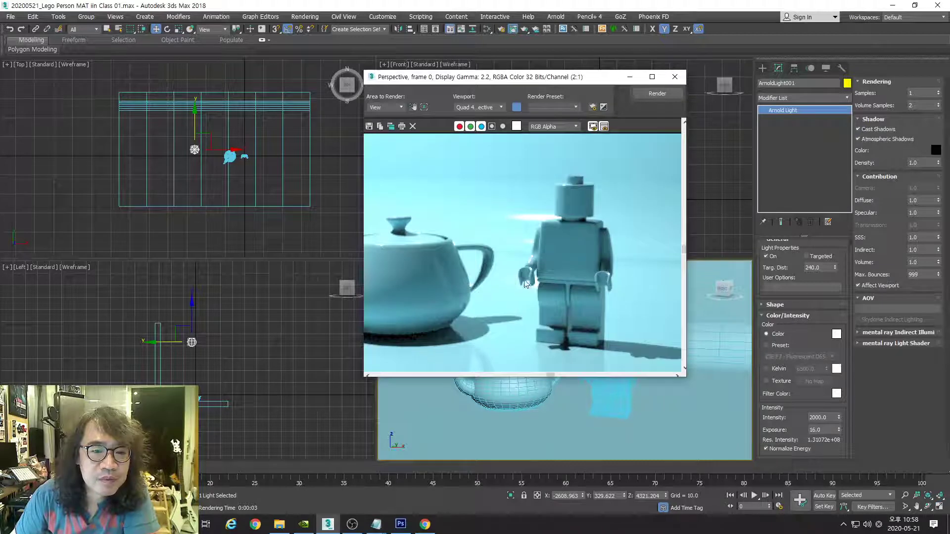
scroll(582, 251, up, 1)
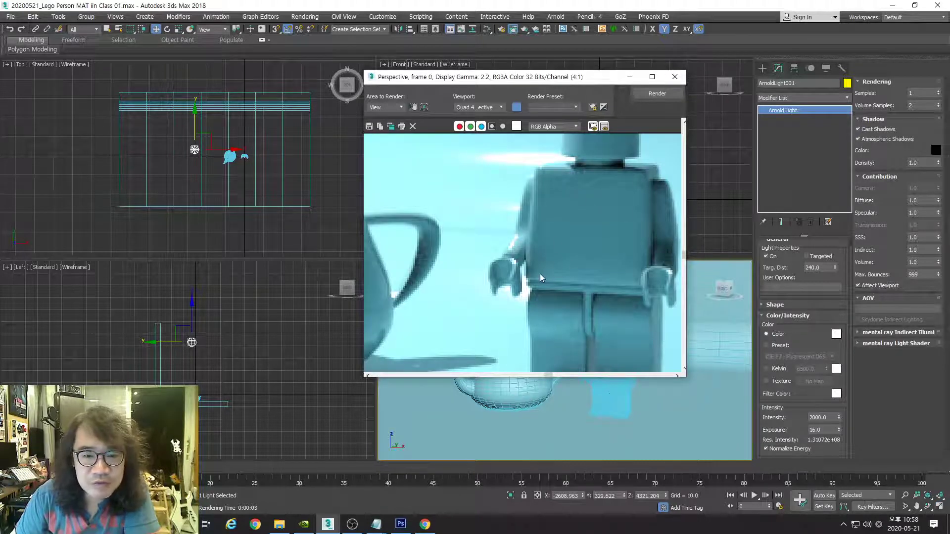
scroll(539, 274, down, 2)
scroll(508, 284, up, 1)
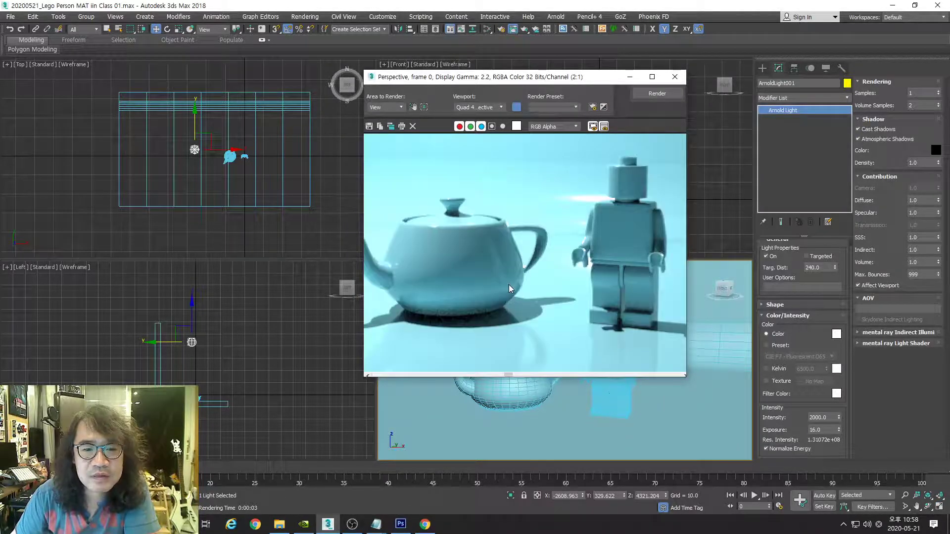
scroll(509, 284, down, 1)
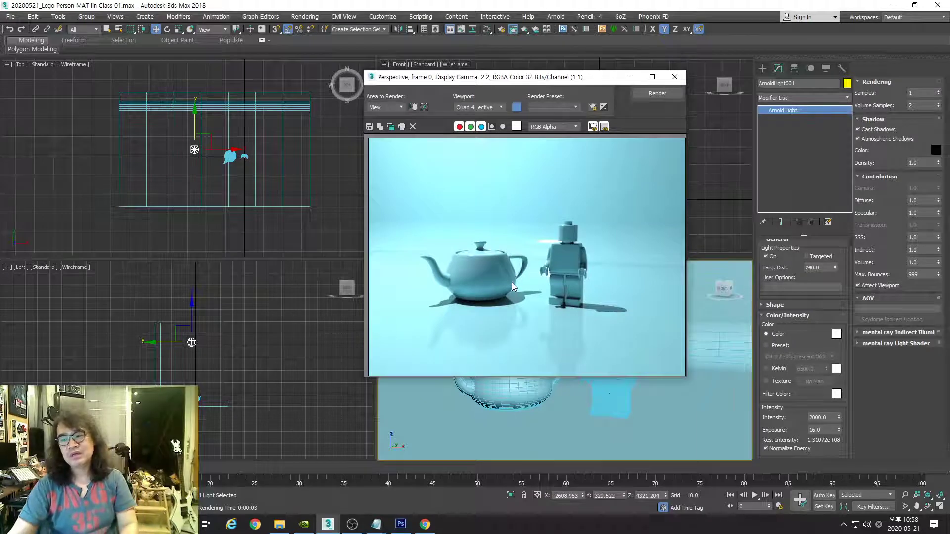
scroll(569, 257, up, 1)
scroll(579, 261, down, 1)
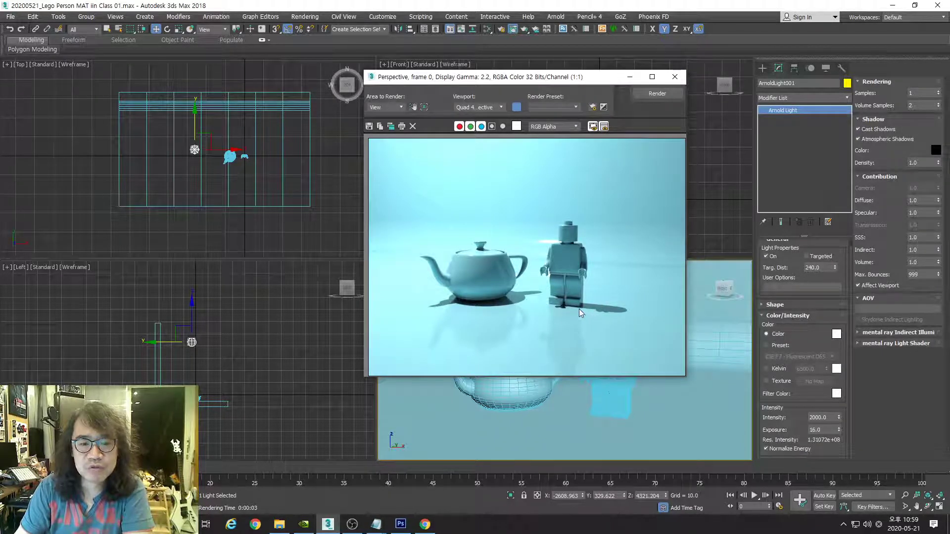
scroll(579, 306, up, 2)
middle_drag(619, 312, 567, 288)
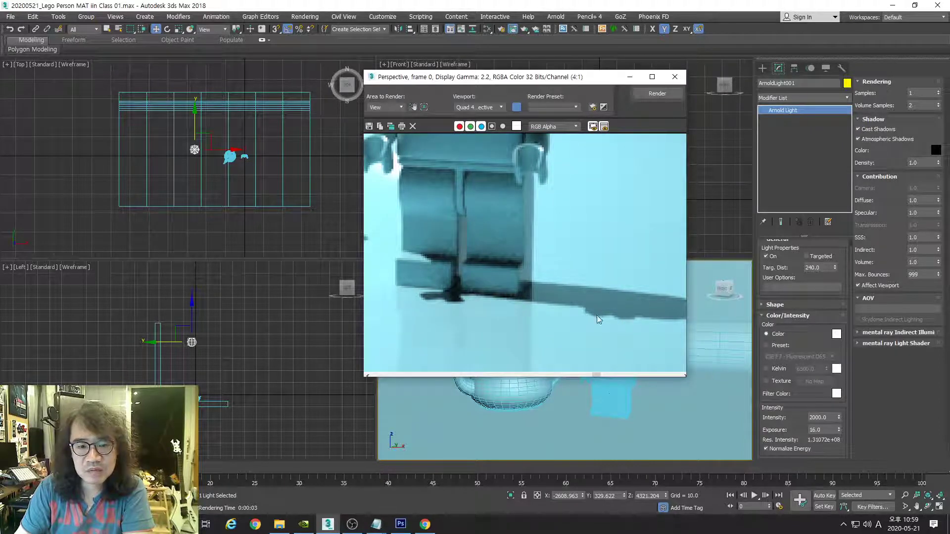
scroll(530, 290, down, 2)
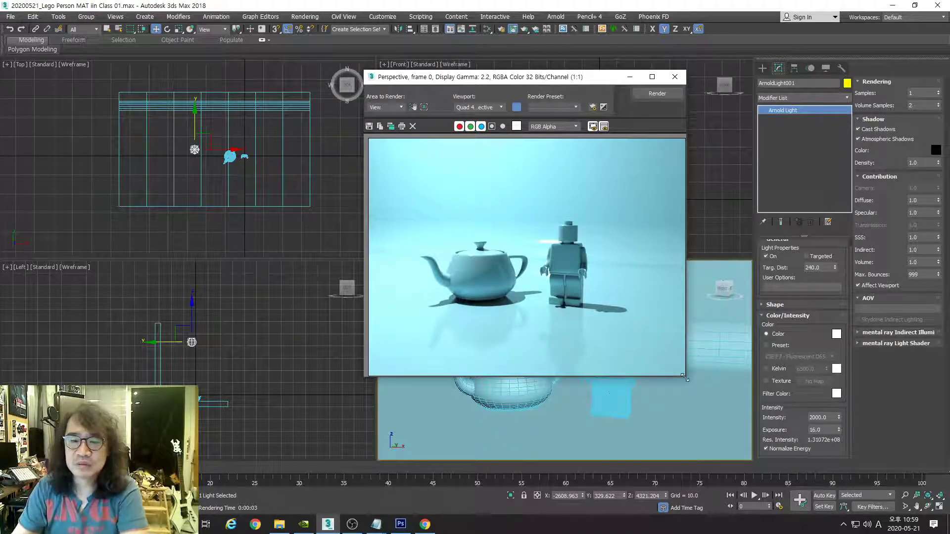
Step: Open the Arnold light's Shape settings, check the light's size in the Top view and review the available emitter types
click(781, 306)
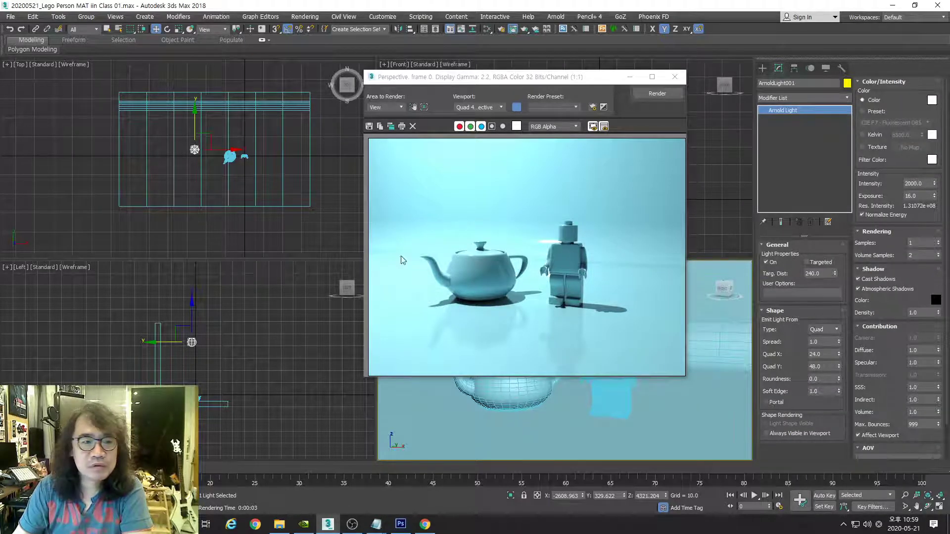
scroll(213, 185, up, 5)
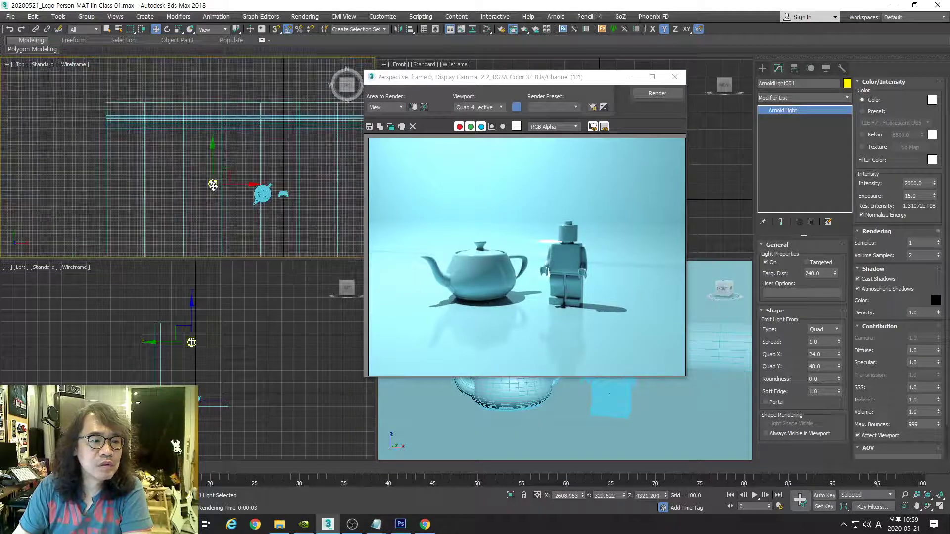
middle_drag(251, 208, 233, 180)
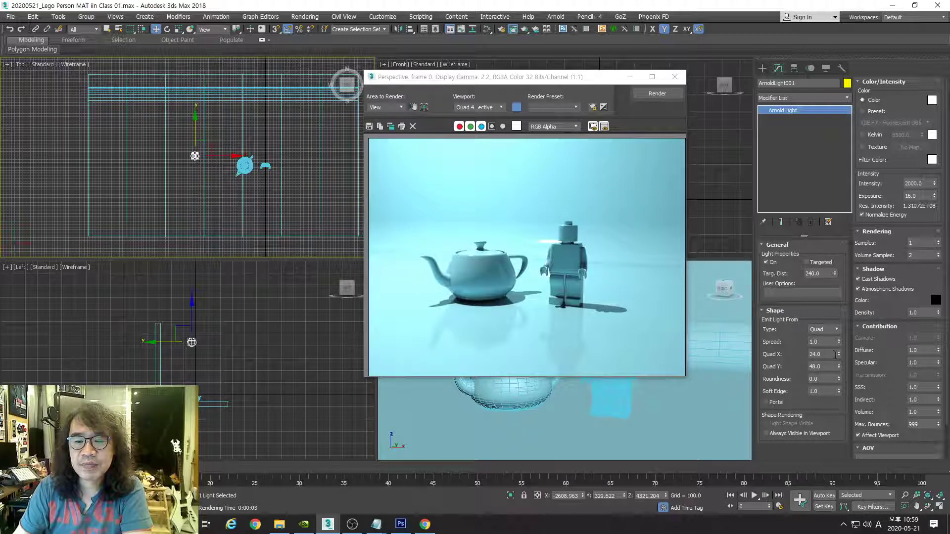
click(835, 354)
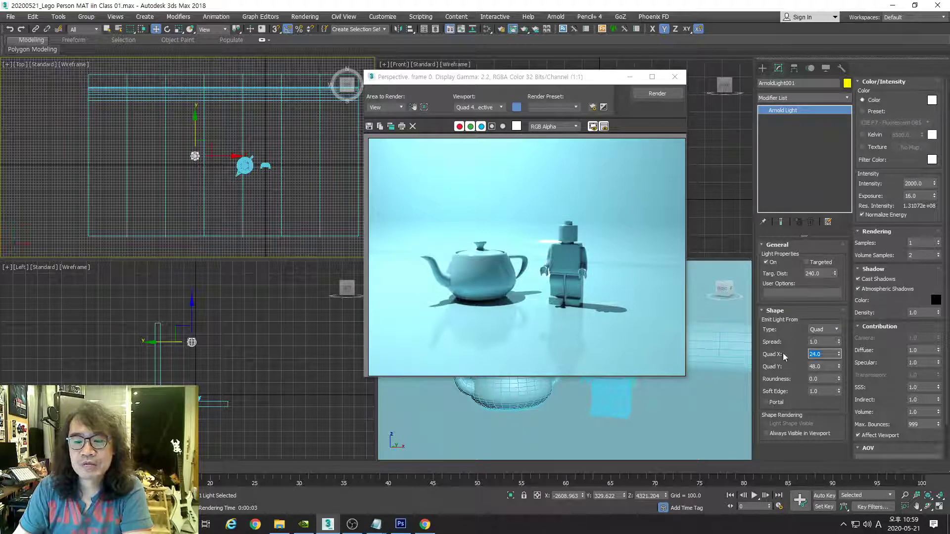
click(824, 329)
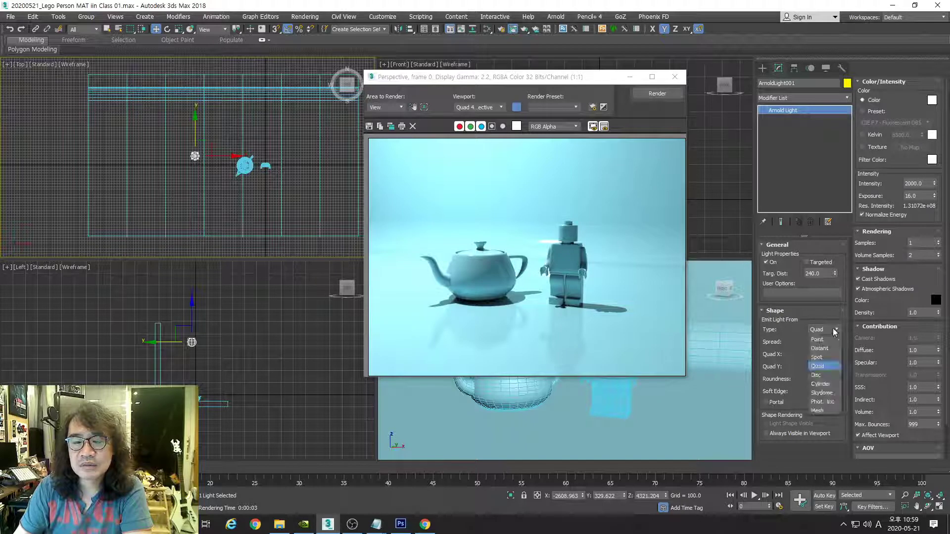
click(803, 312)
click(803, 313)
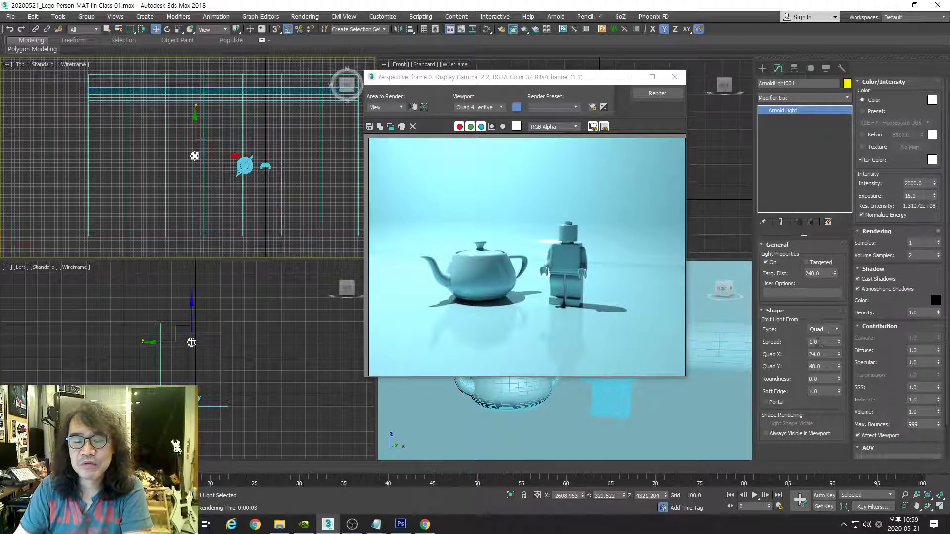
Step: Enlarge the Arnold light's quad emitter to Quad X 240 and Quad Y 480
double_click(824, 354)
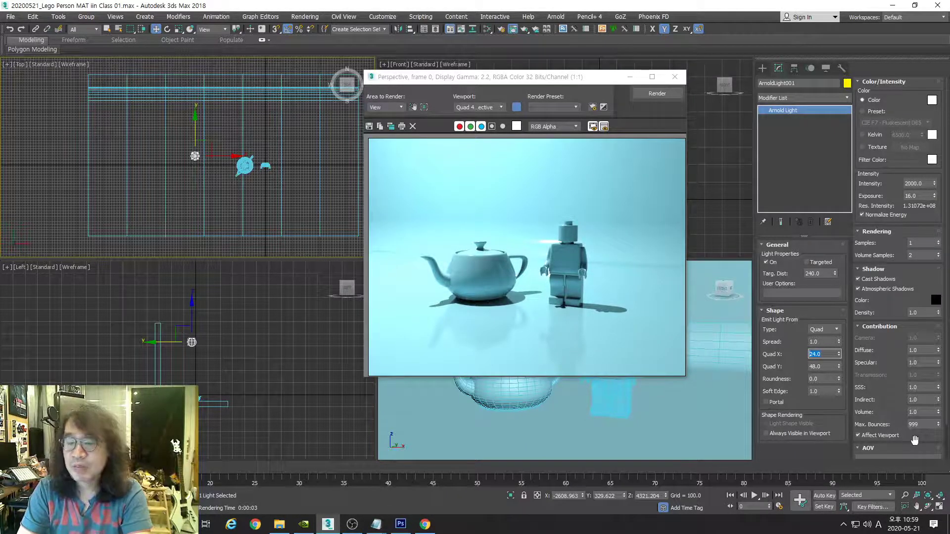
text(240)
key(Return)
key(Tab)
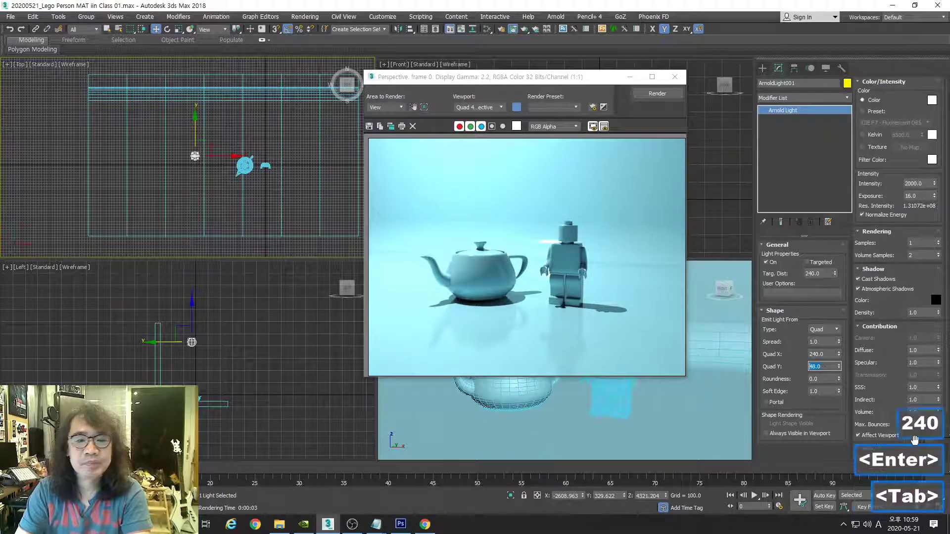
text(480)
key(Return)
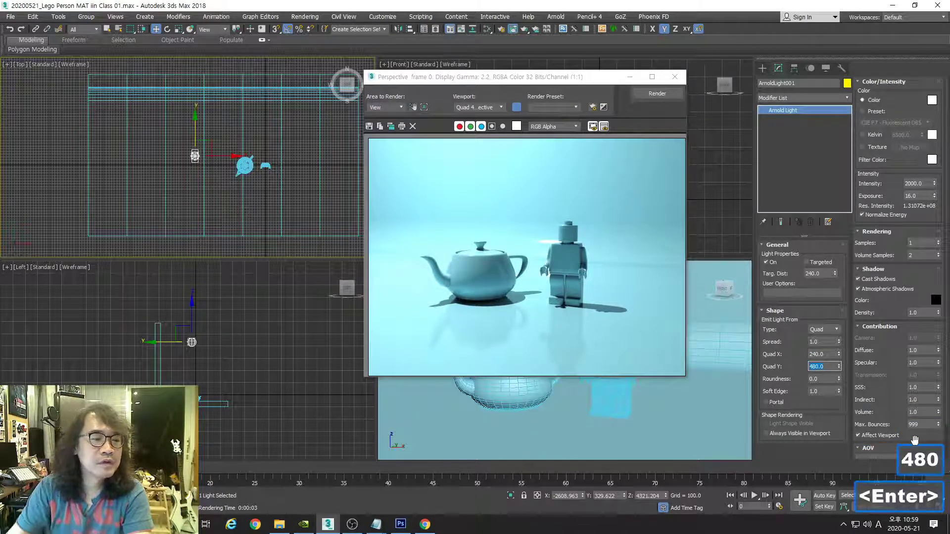
Step: Set the Arnold light's Quad X to 500 and Quad Y to 800, and render the Perspective view again
scroll(210, 144, up, 4)
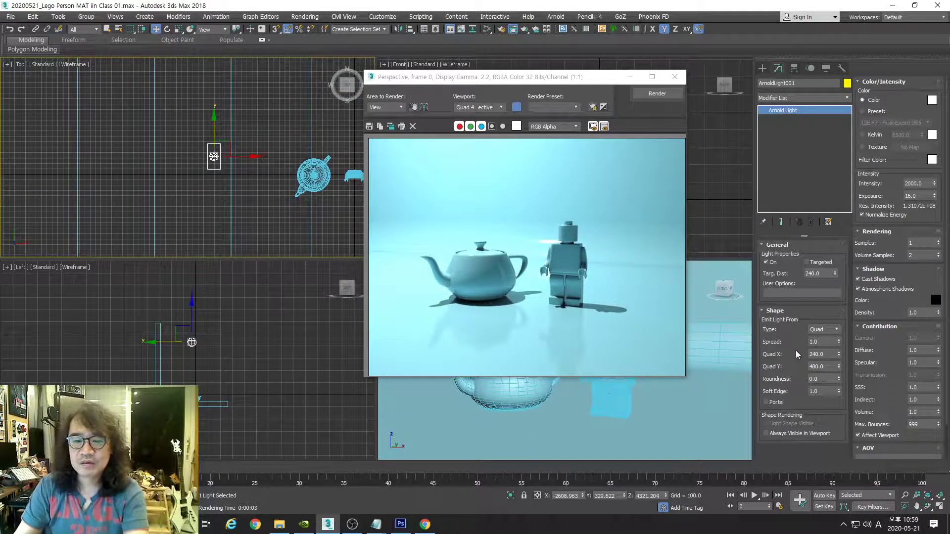
click(825, 353)
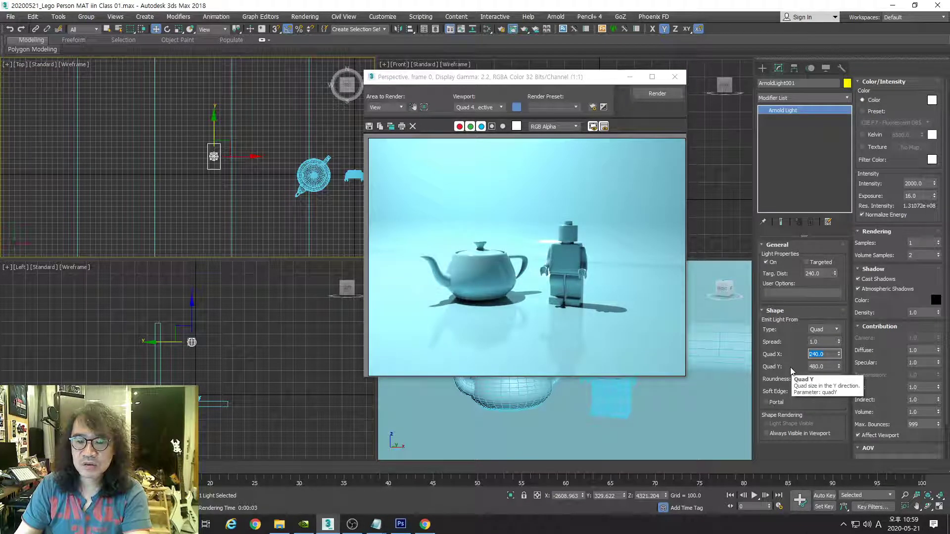
text(500)
key(Return)
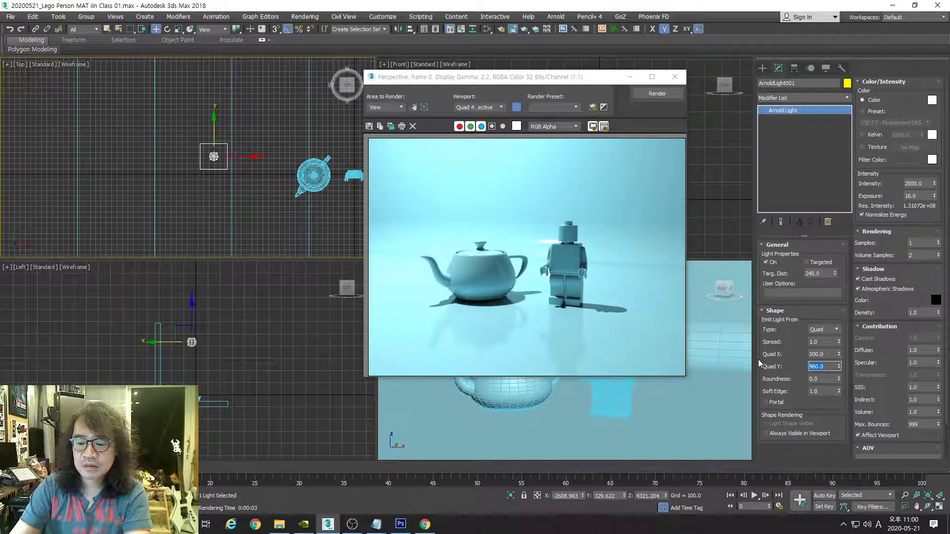
double_click(821, 367)
text(800)
key(Return)
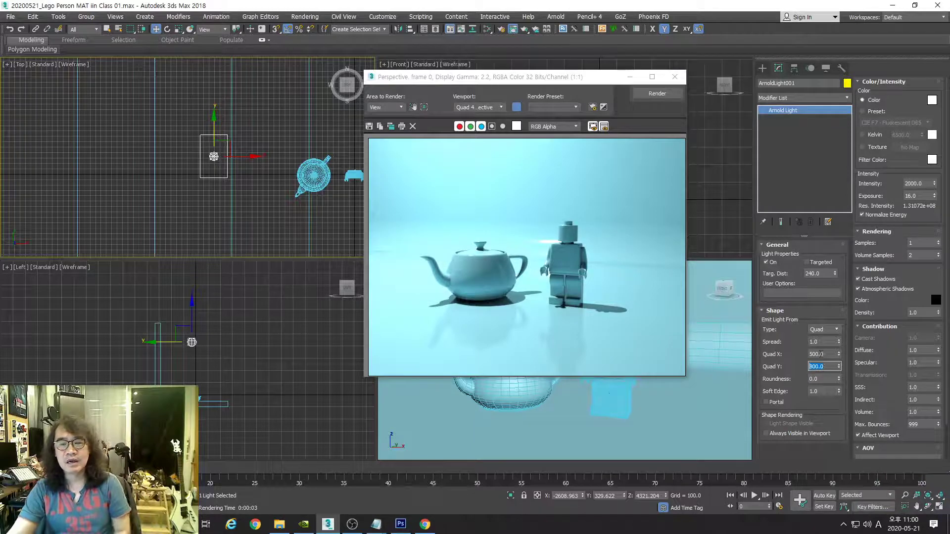
scroll(262, 201, down, 3)
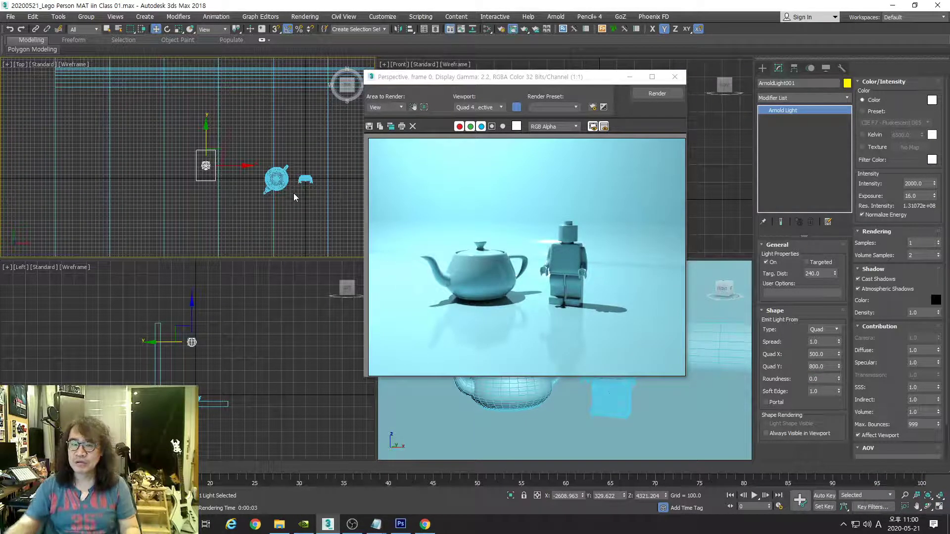
click(657, 94)
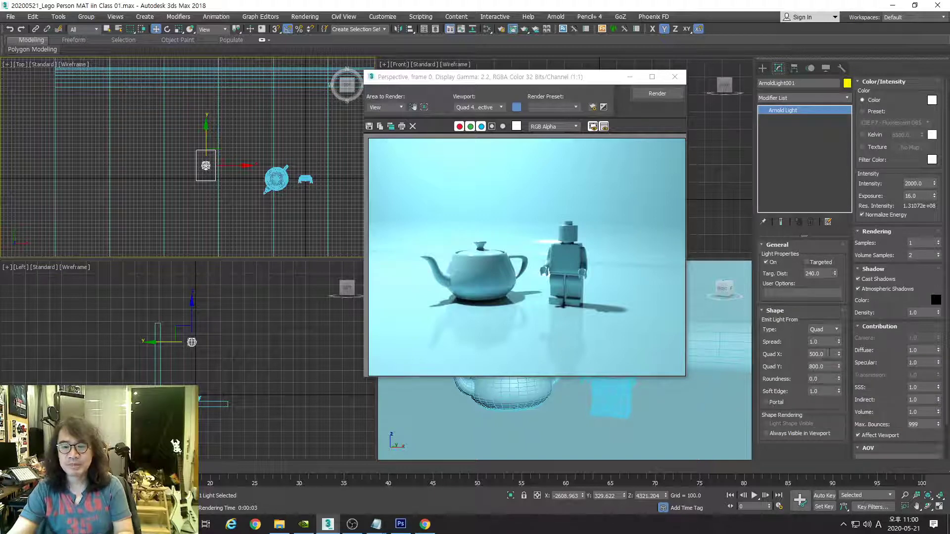
Step: Set the Arnold light's Quad Y to 1500 with Quad X at 500, render the Perspective view again and move the render window aside
double_click(814, 354)
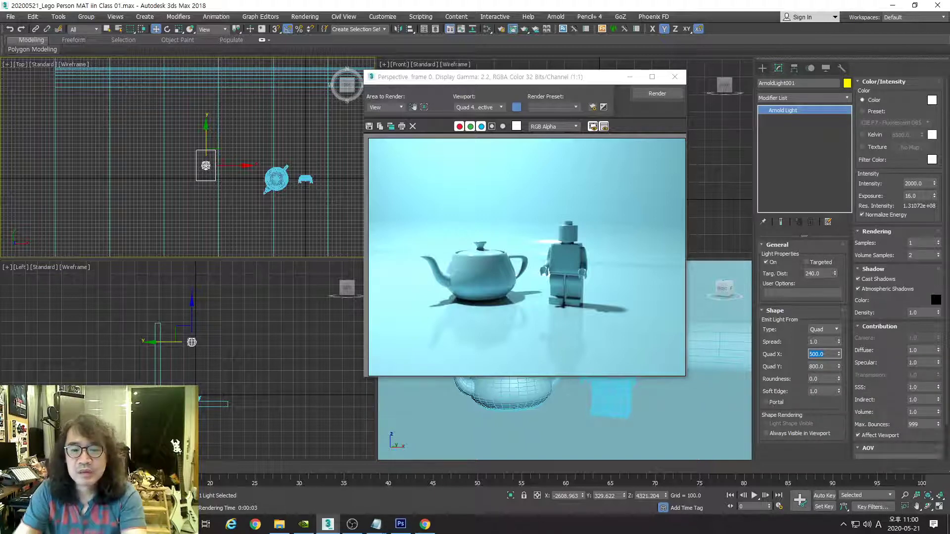
double_click(826, 367)
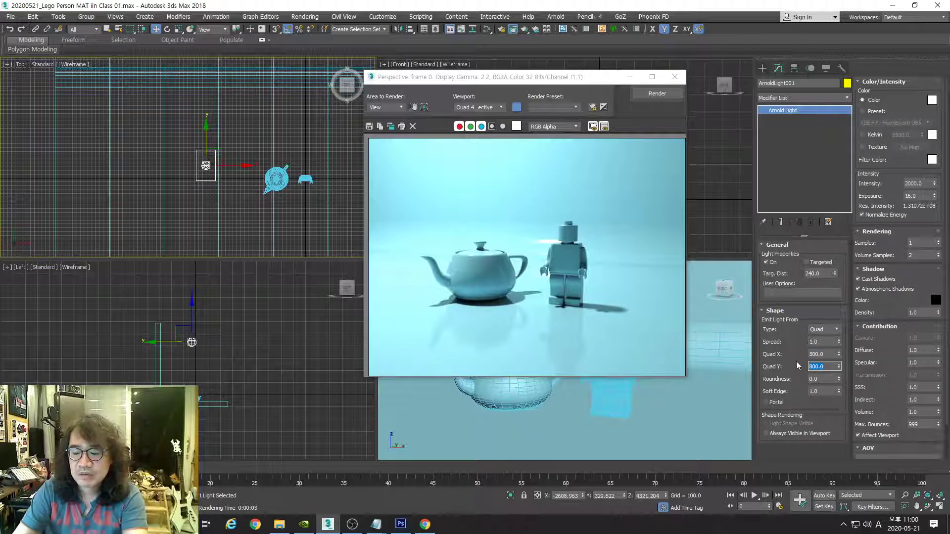
text(1500)
key(Return)
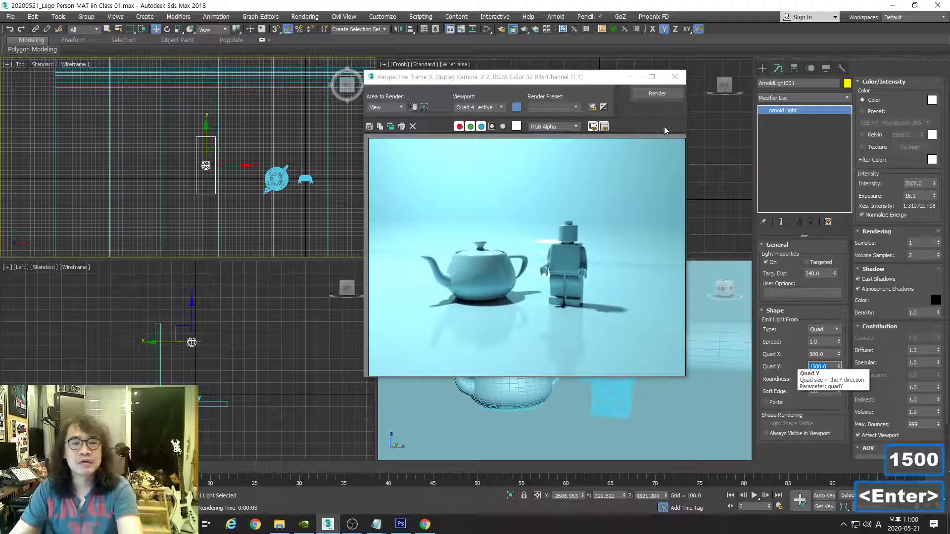
click(656, 94)
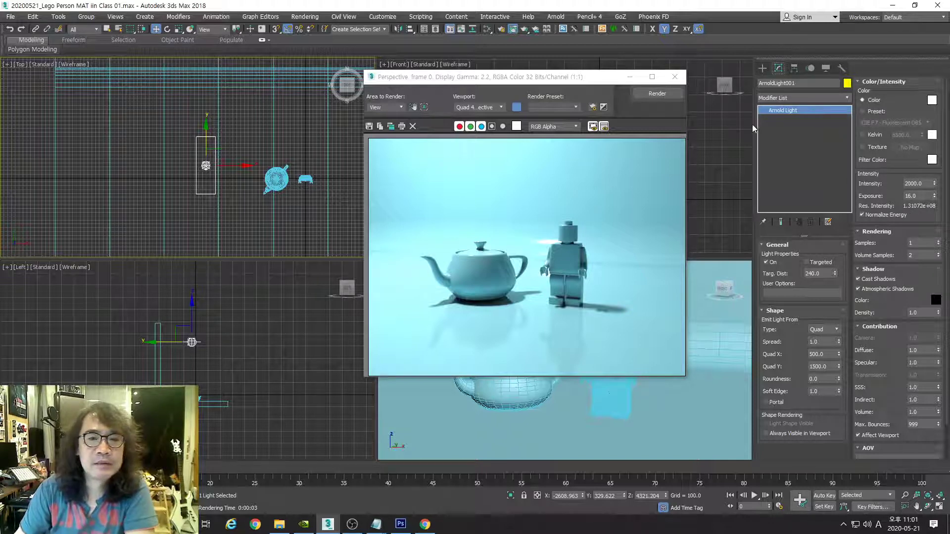
drag(592, 77, 824, 58)
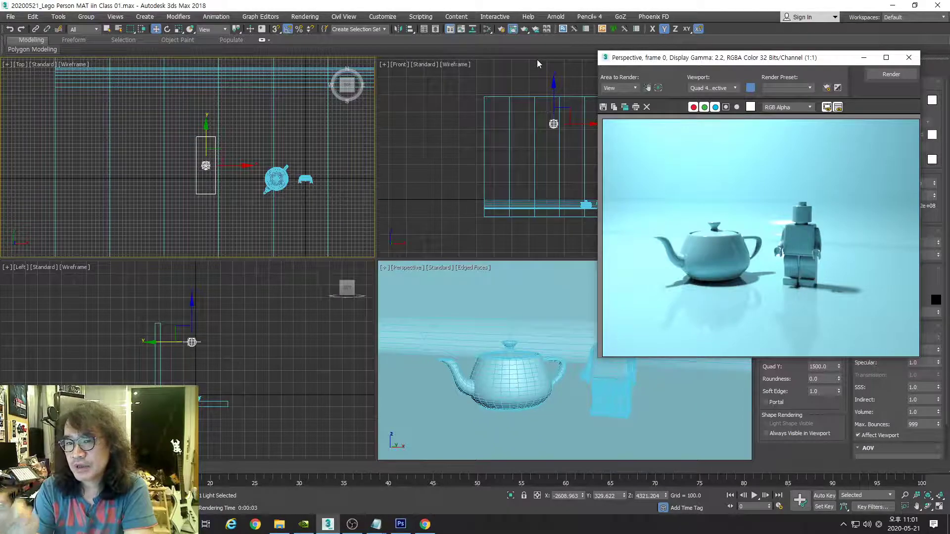
drag(761, 60, 726, 81)
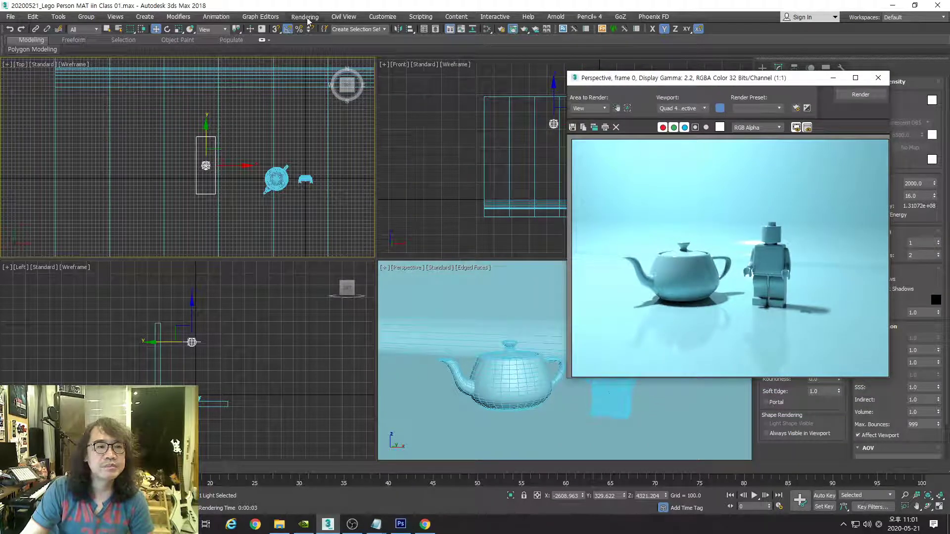
click(137, 18)
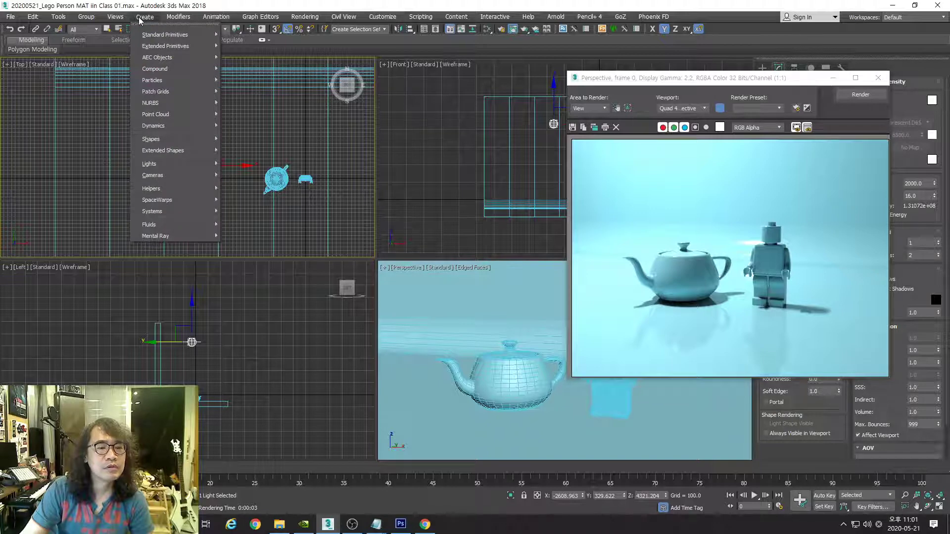
mouse_move(181, 18)
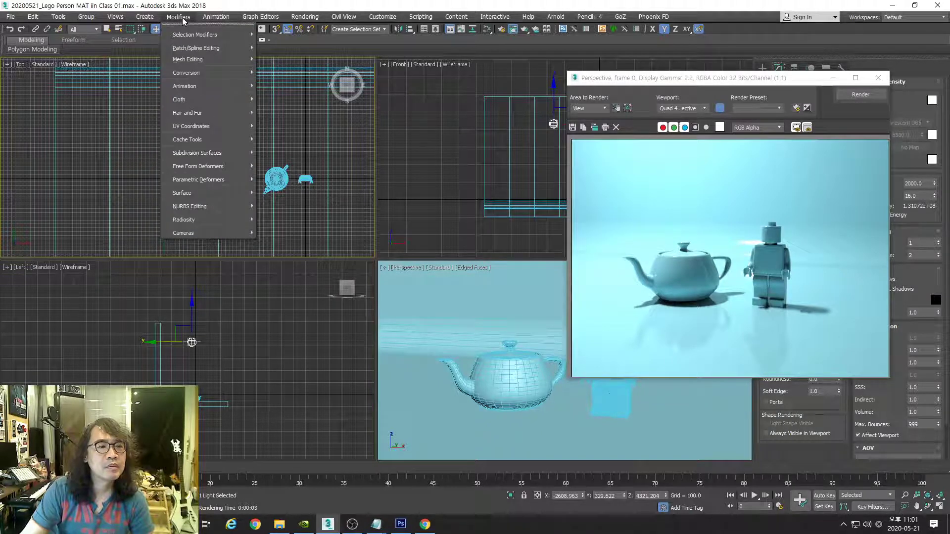
mouse_move(304, 19)
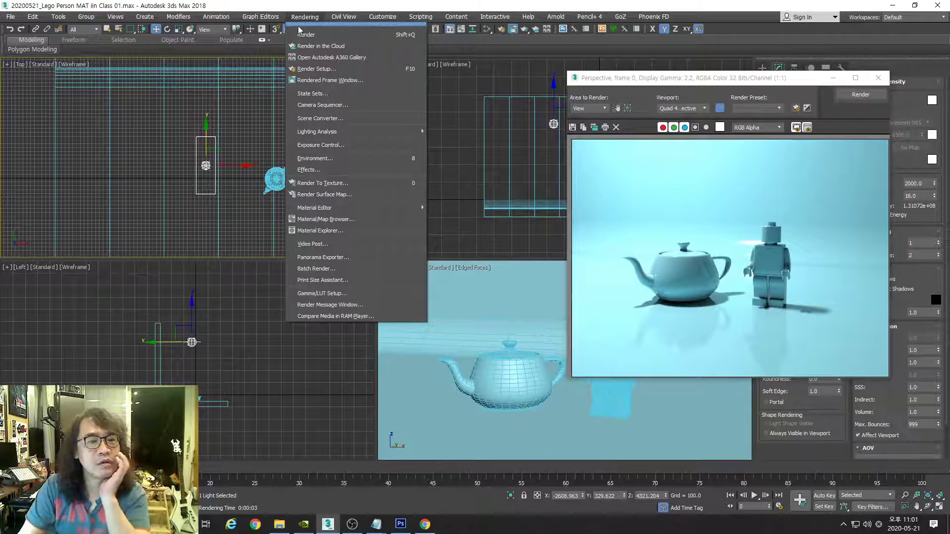
mouse_move(367, 210)
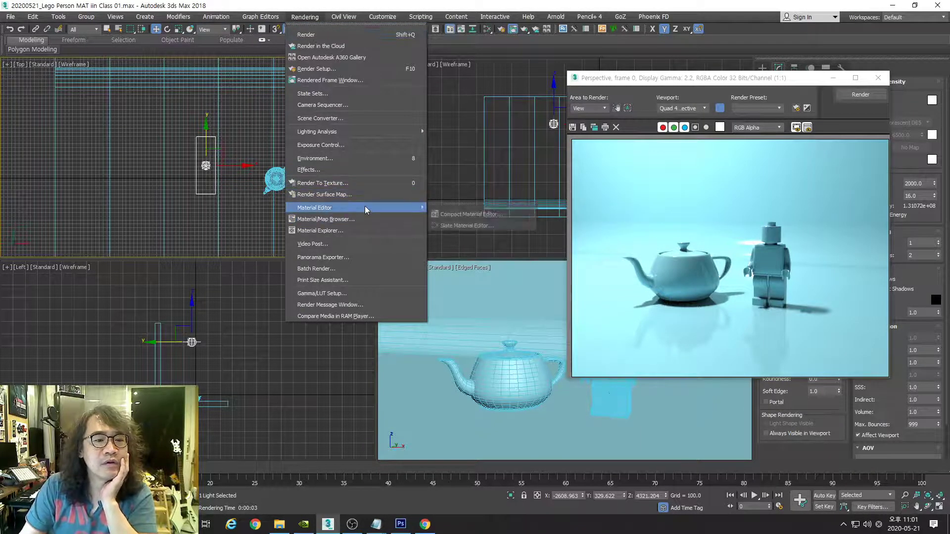
click(477, 2)
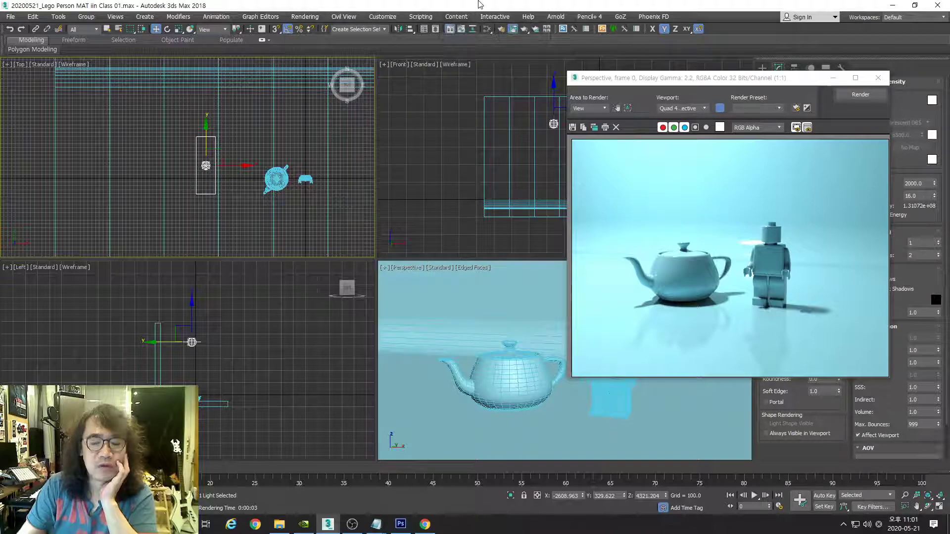
Step: Open the Slate Material Editor and place the render window beside it
key(m)
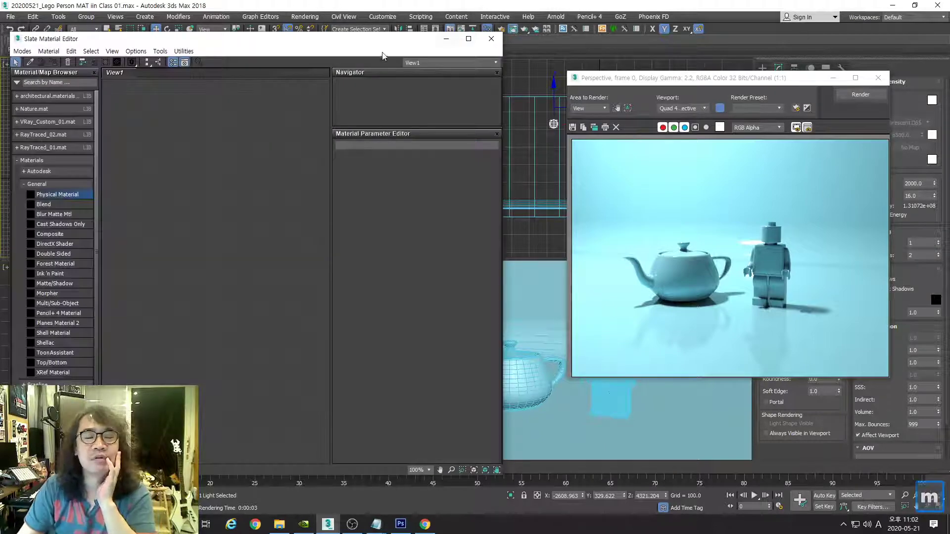
click(492, 42)
key(m)
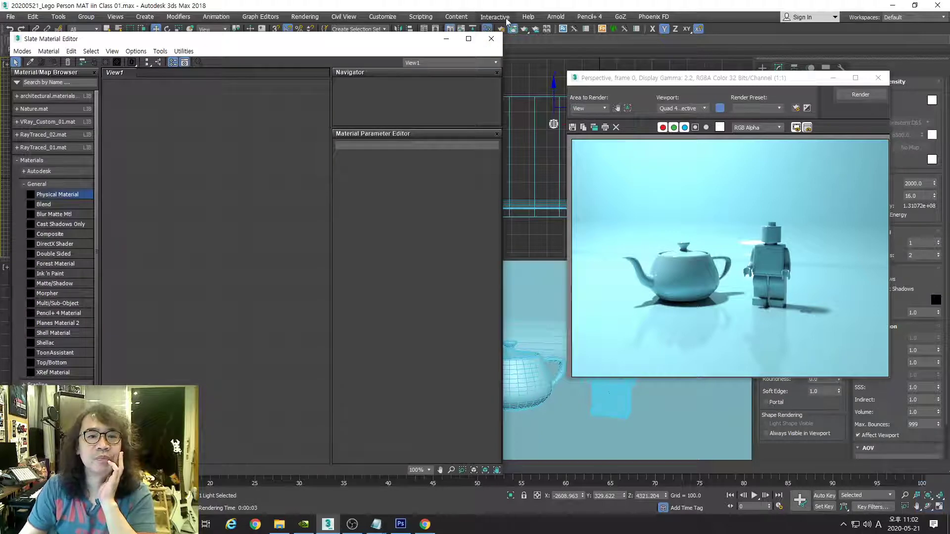
click(492, 42)
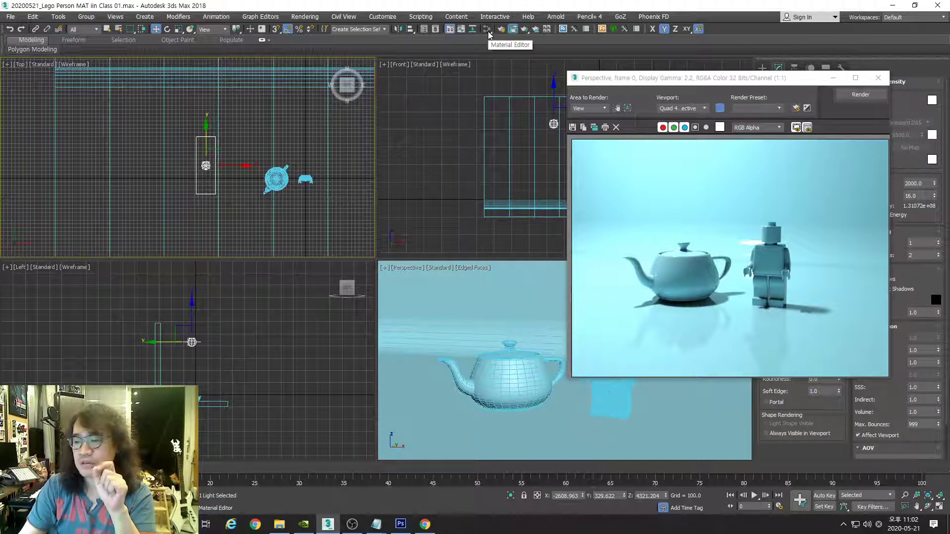
click(488, 31)
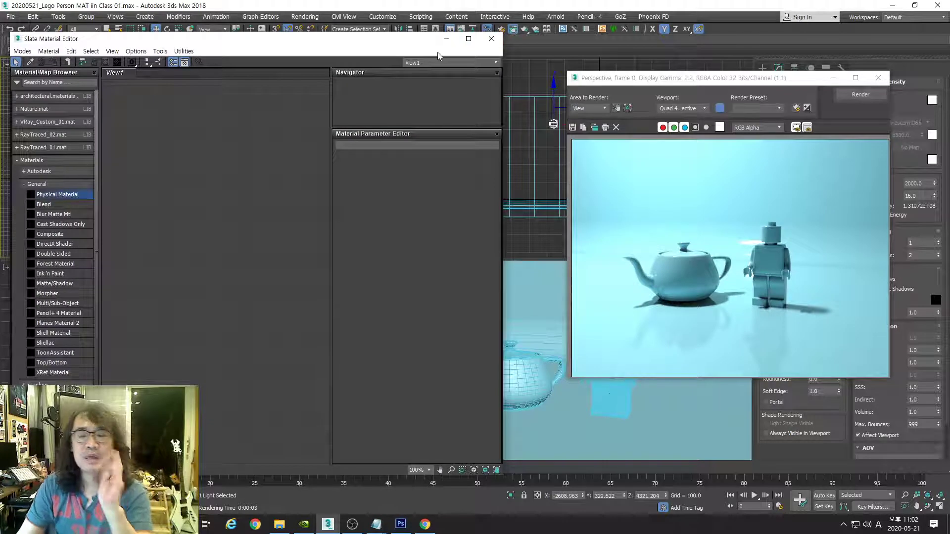
drag(651, 82, 640, 69)
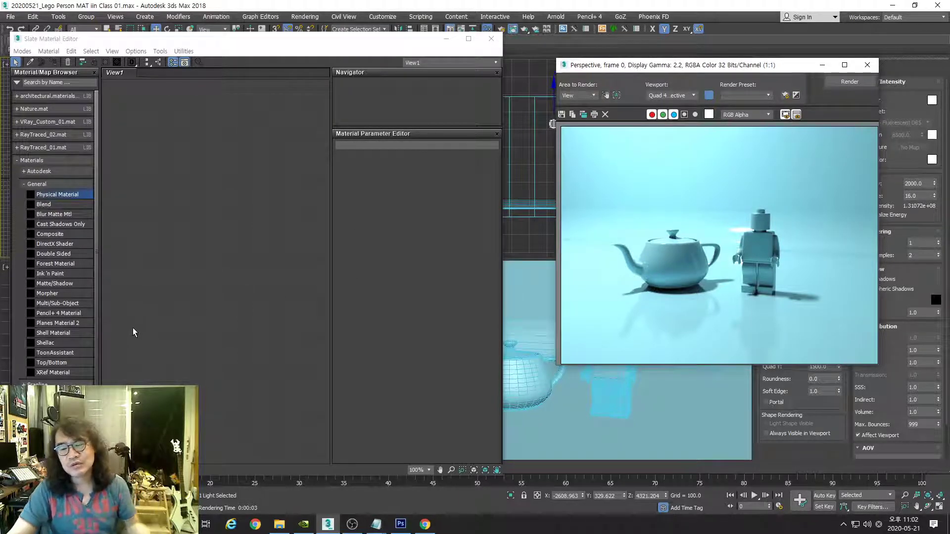
Step: Switch the material editor to Compact mode and back to Slate mode
click(23, 51)
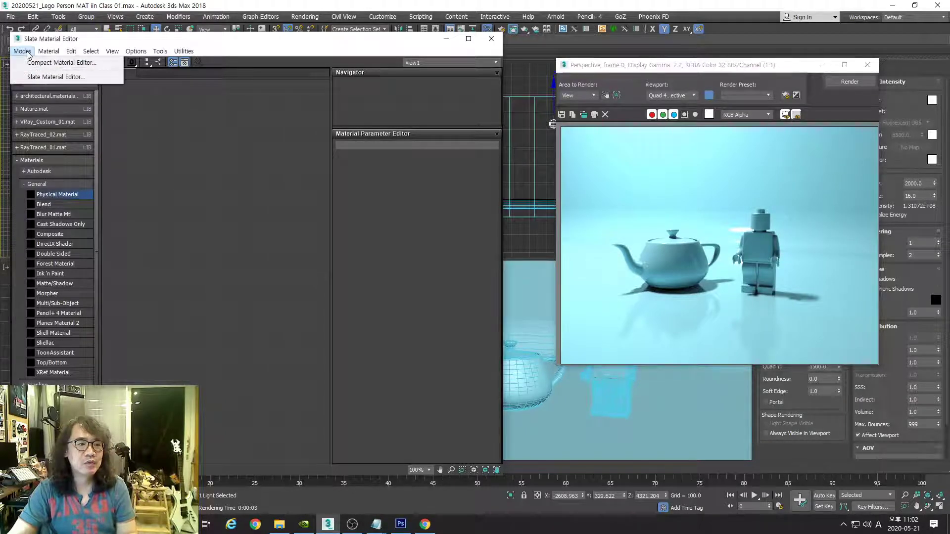
click(54, 63)
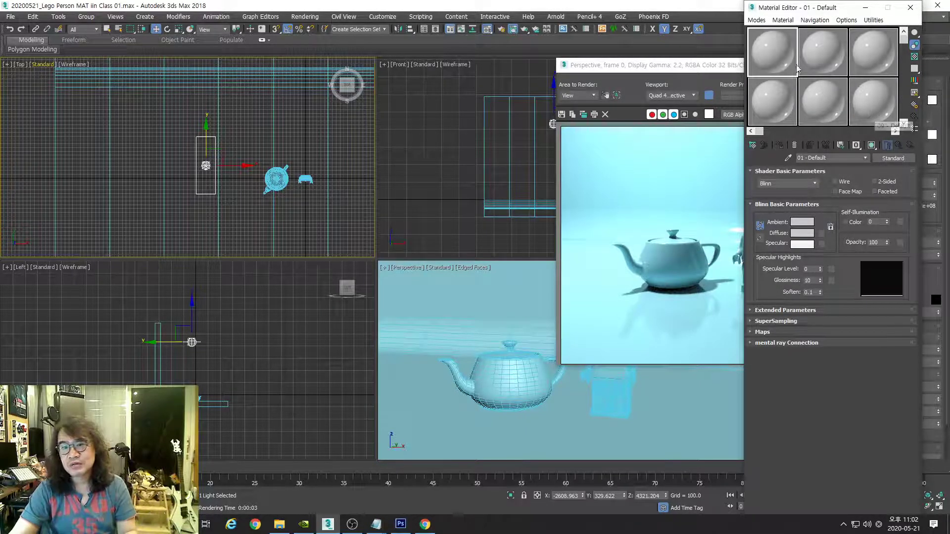
click(756, 21)
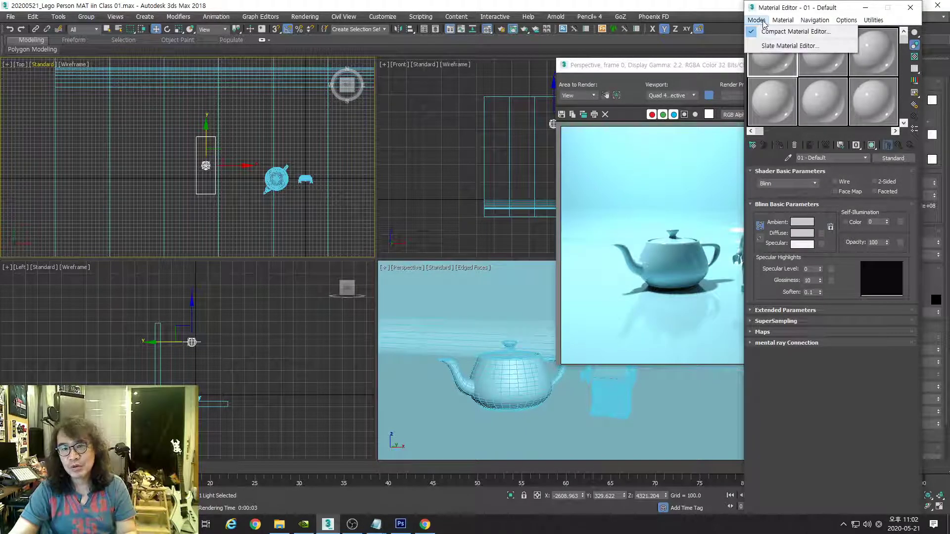
click(779, 47)
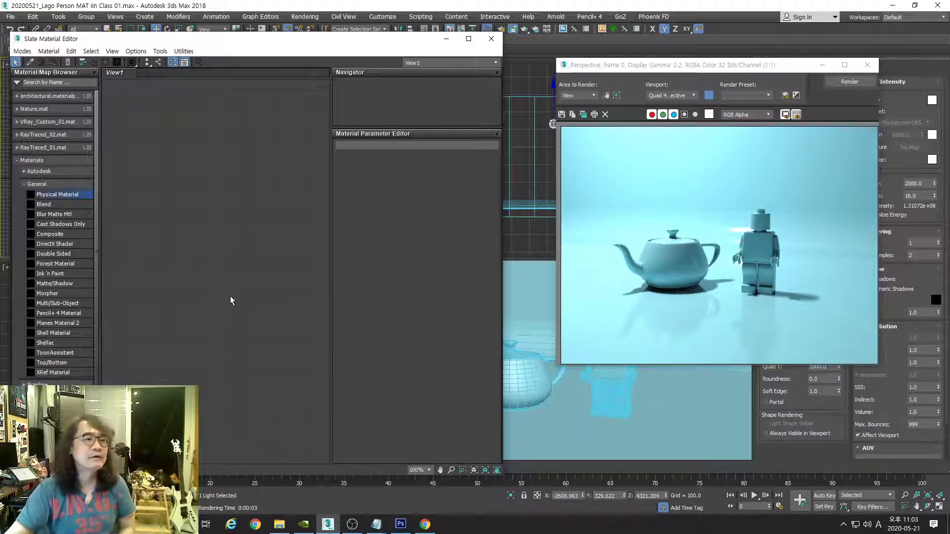
Step: Review the material categories and add a Physical Material from the General group to View1
click(23, 184)
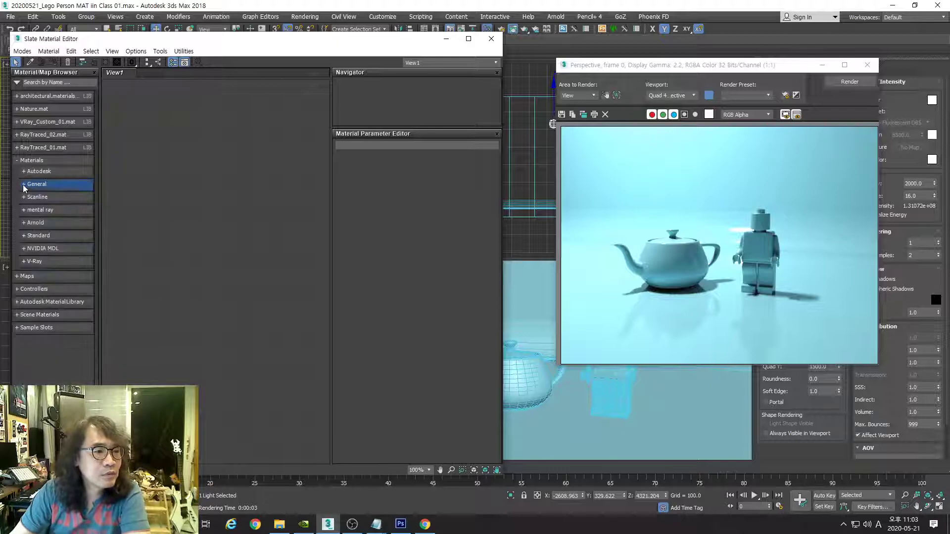
click(16, 161)
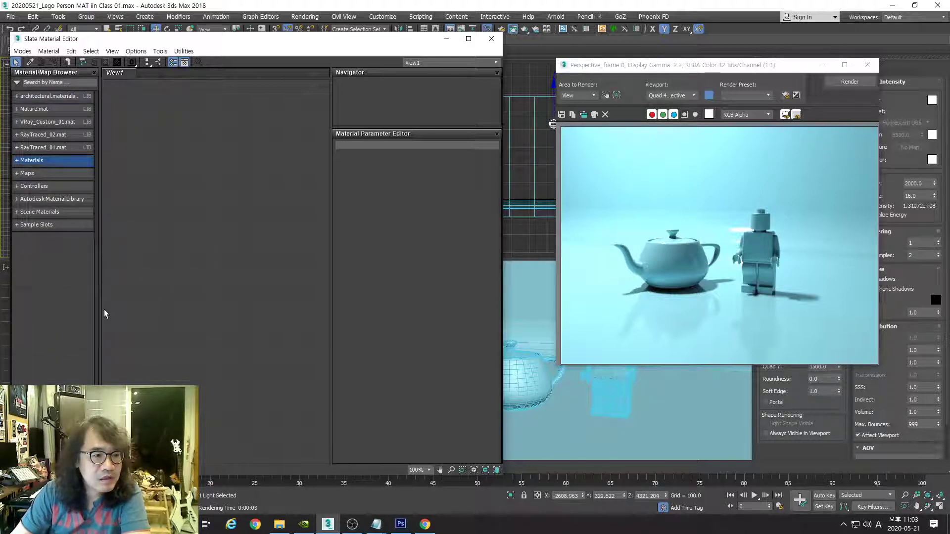
click(17, 161)
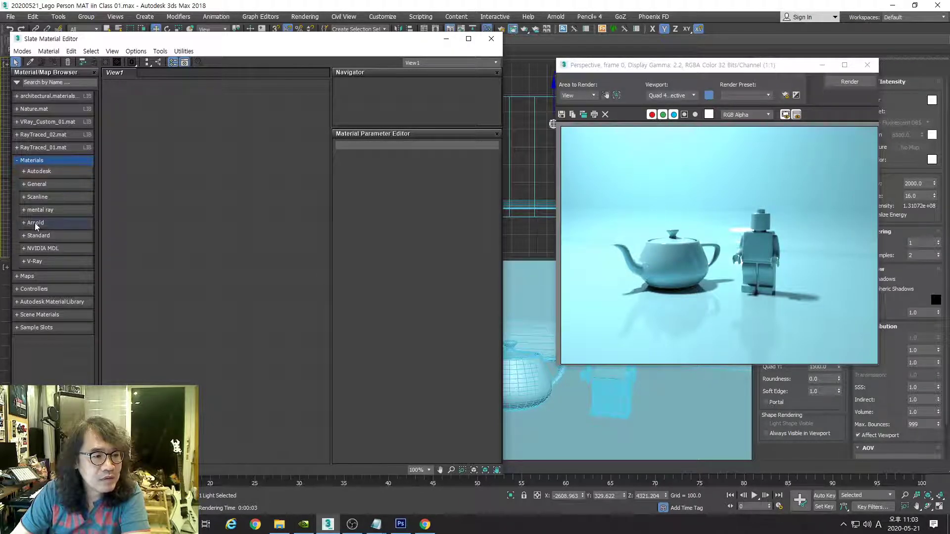
click(23, 185)
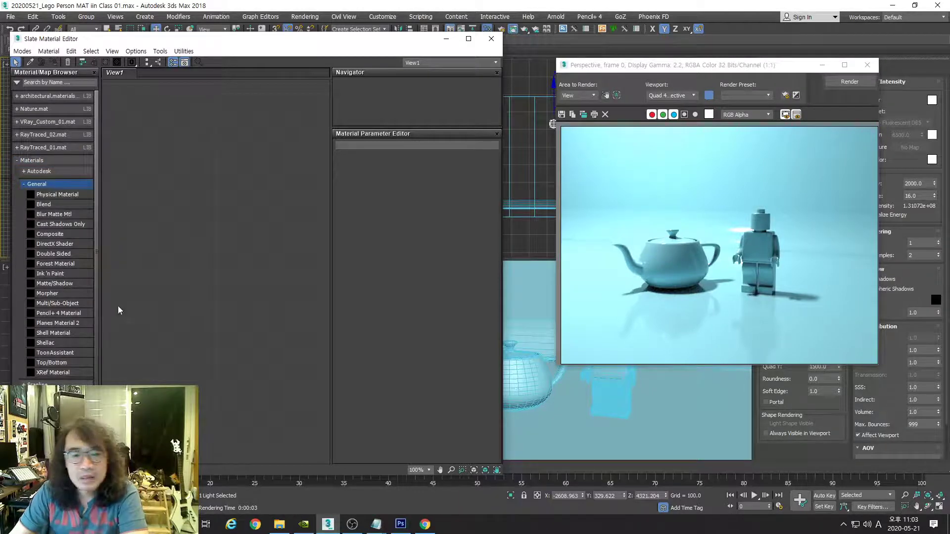
click(58, 195)
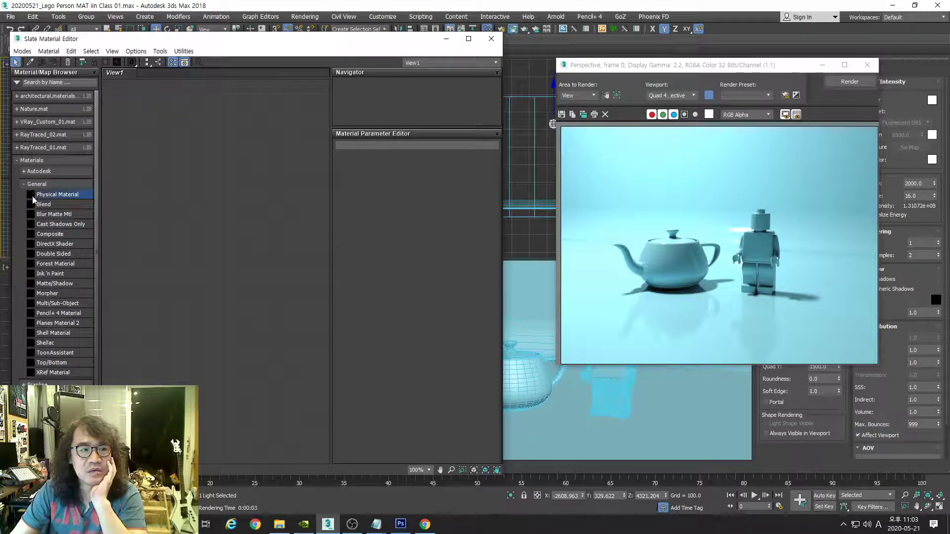
drag(40, 195, 153, 133)
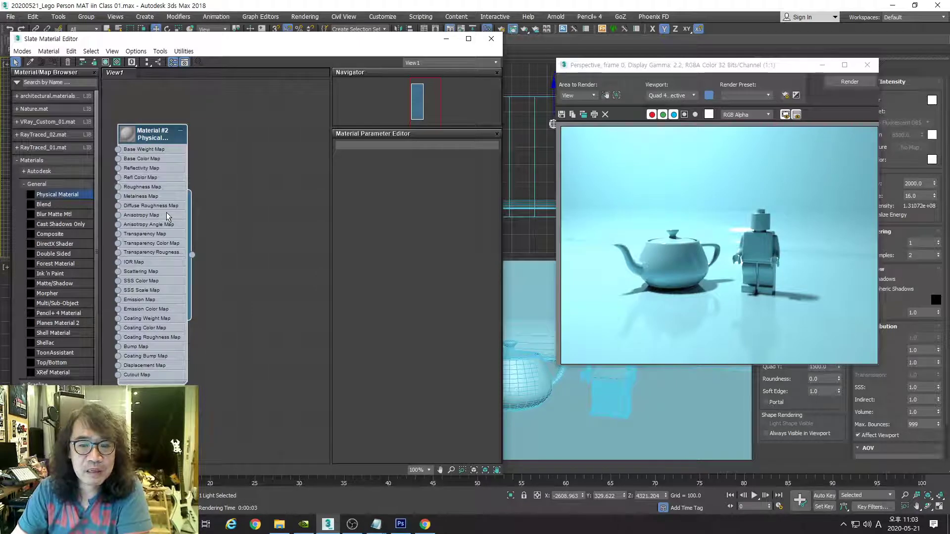
Step: Close the render window and assign the new Physical Material to the teapot in the Perspective view
drag(775, 69, 584, 112)
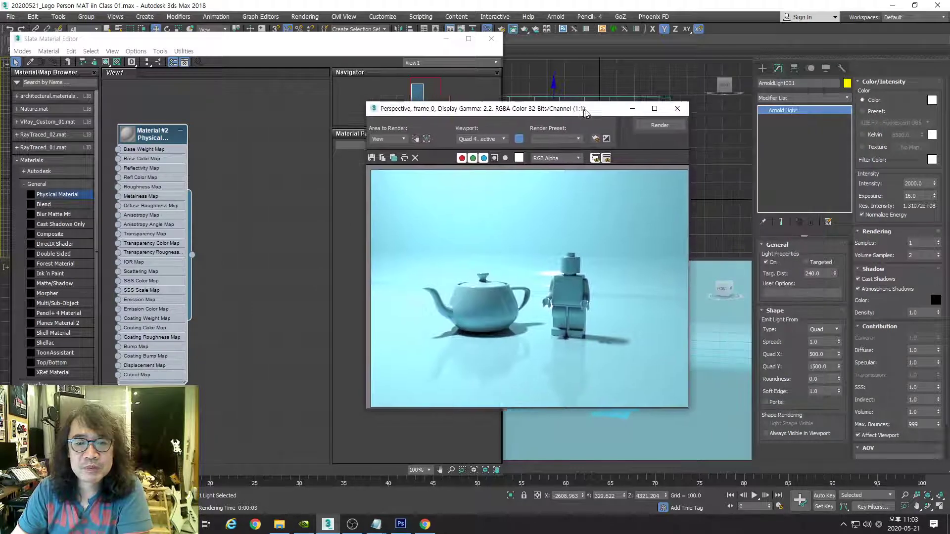
click(678, 108)
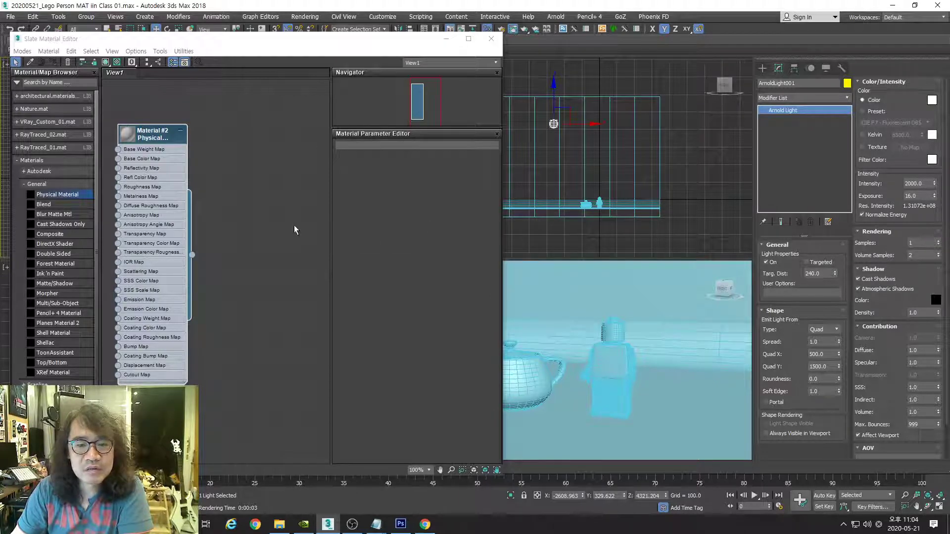
mouse_move(248, 46)
mouse_down()
mouse_move(376, 39)
mouse_move(243, 52)
mouse_up()
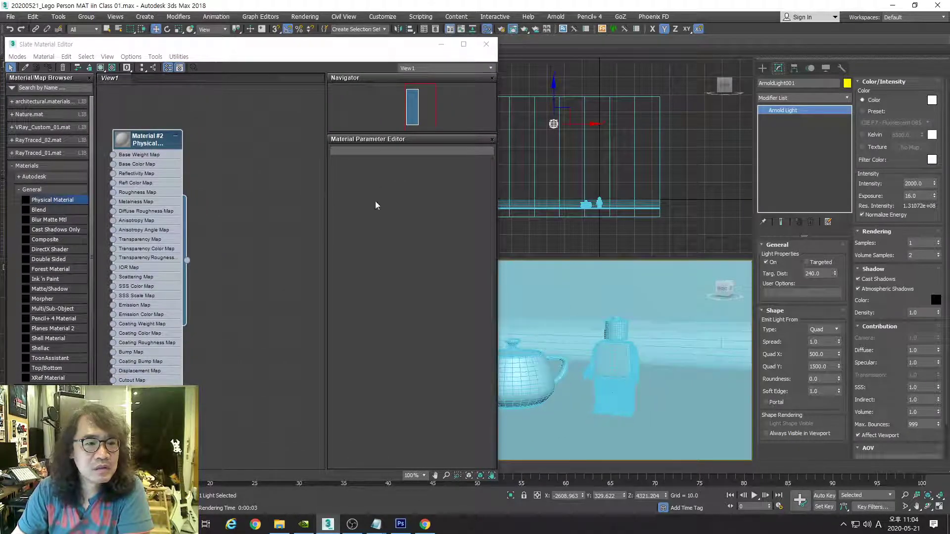
click(151, 142)
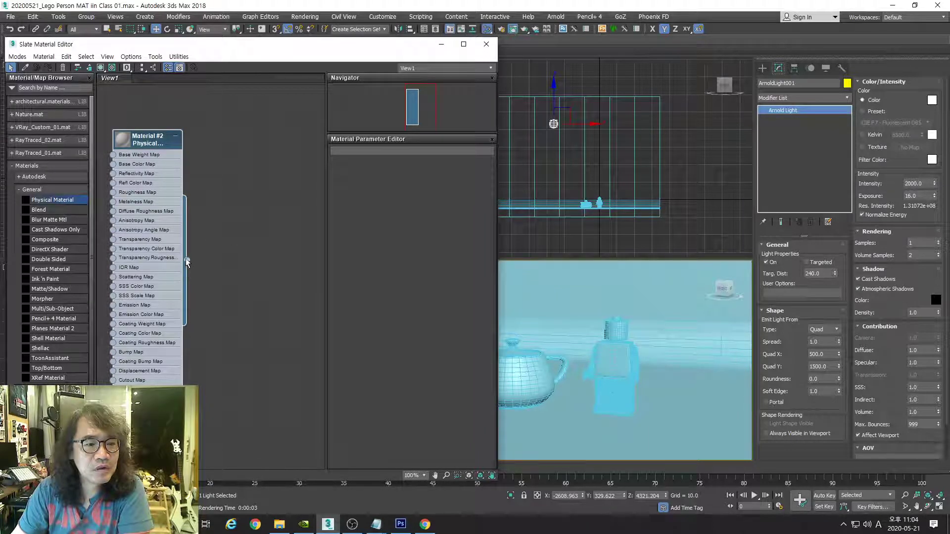
drag(188, 262, 515, 376)
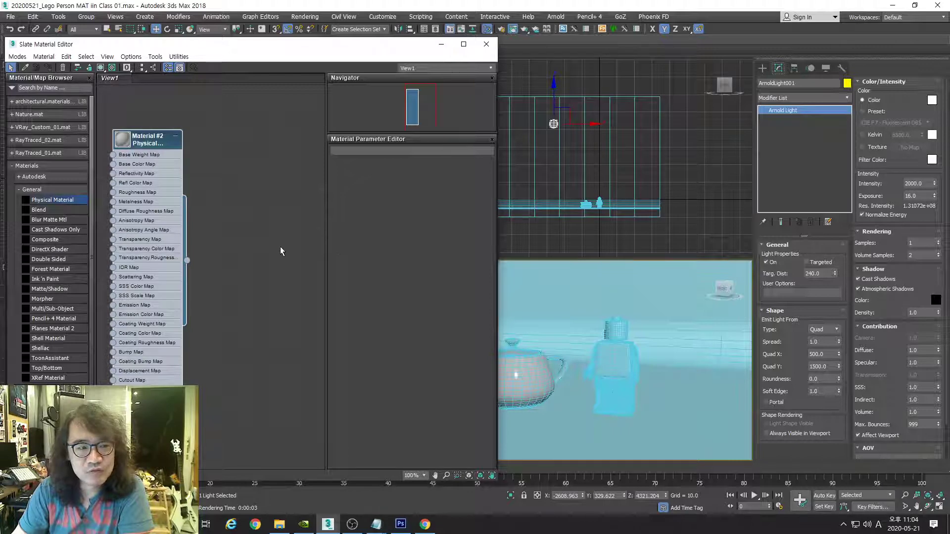
Step: Add a second Physical Material to View1 beside the first one
drag(30, 201, 232, 146)
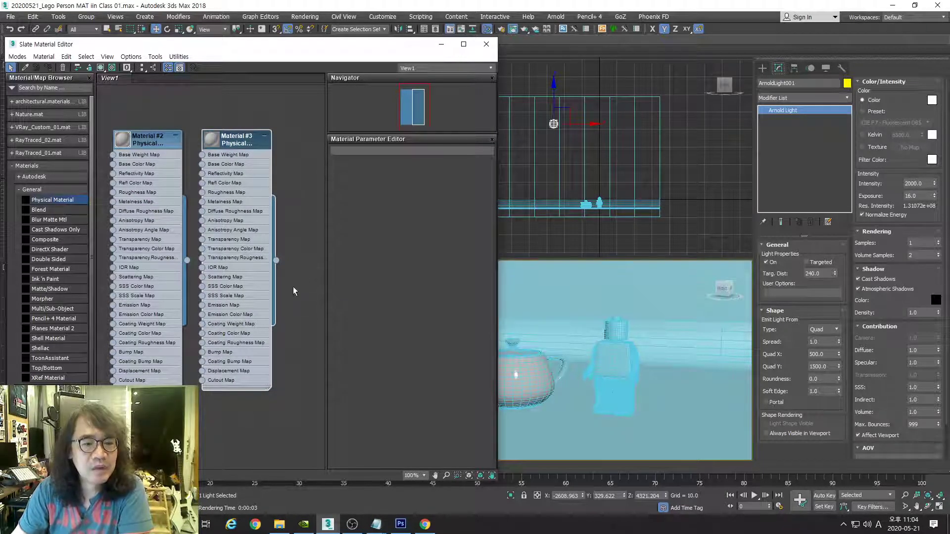
mouse_move(276, 261)
mouse_down()
mouse_move(468, 273)
mouse_move(507, 291)
mouse_move(562, 296)
mouse_move(294, 262)
mouse_up()
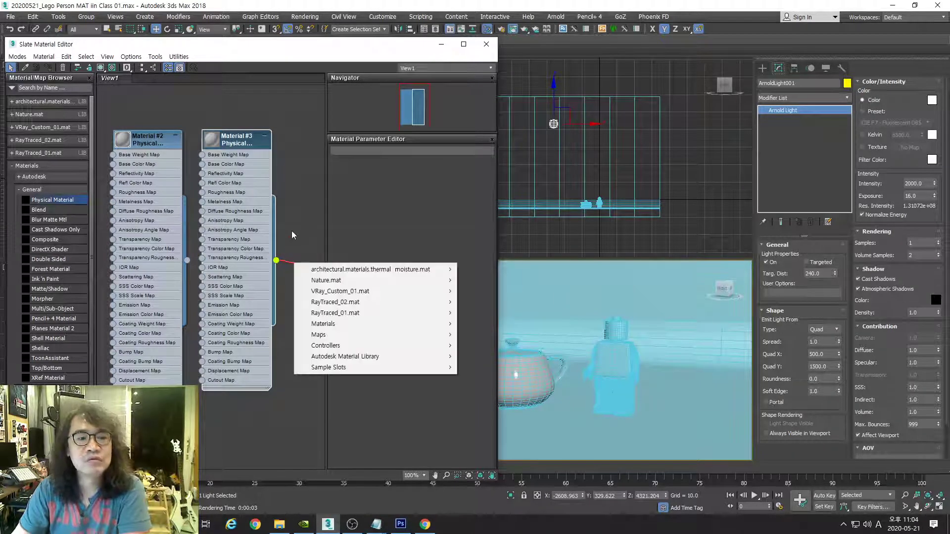
click(296, 218)
Step: Assign the second Physical Material to the extruded backdrop
click(628, 288)
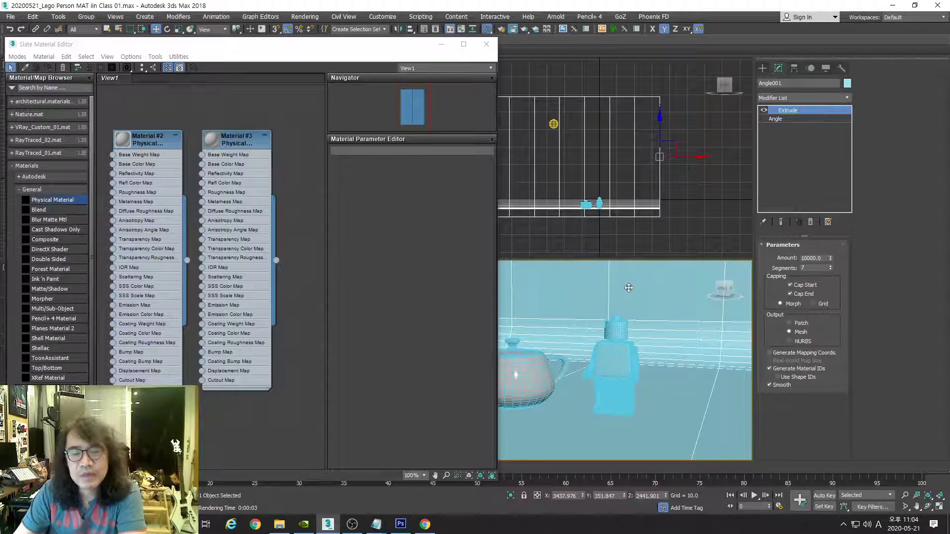
middle_drag(612, 182, 678, 180)
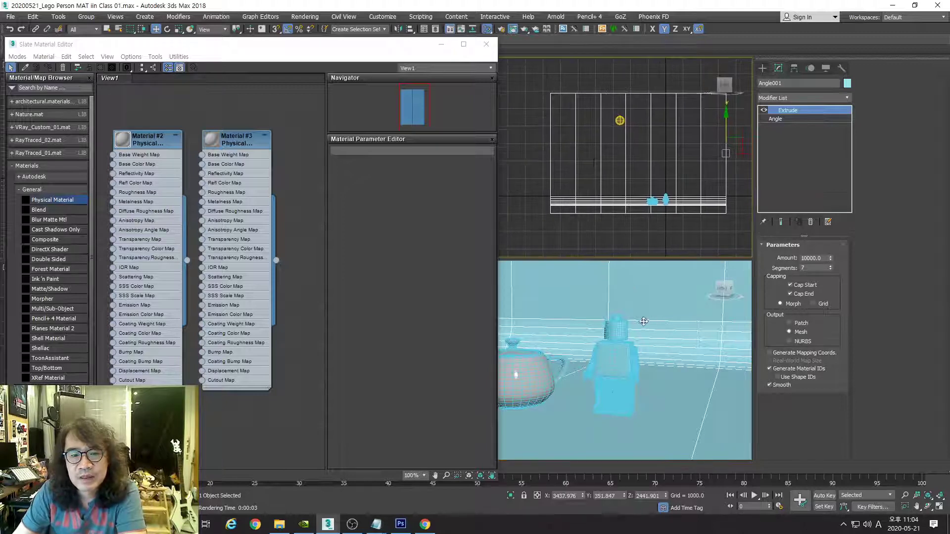
right_click(276, 263)
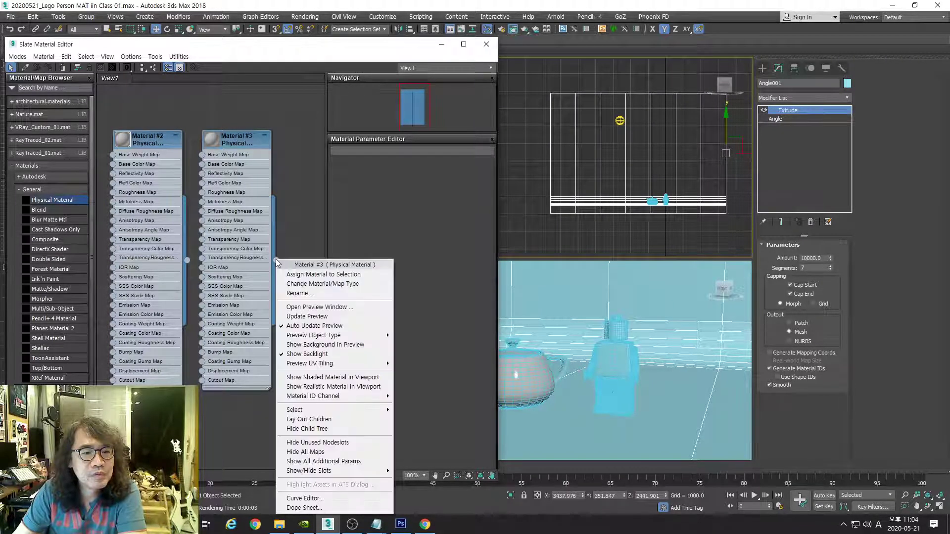
click(288, 236)
right_click(276, 259)
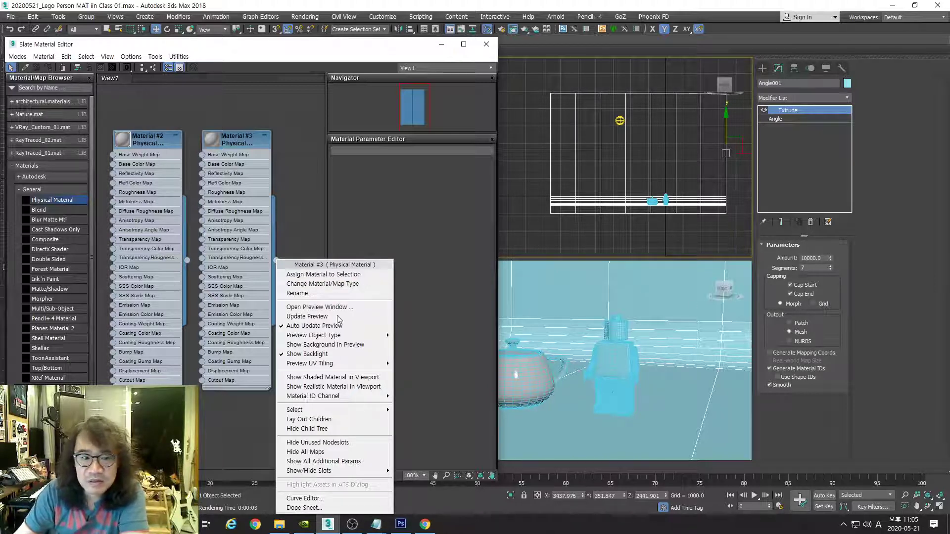
click(349, 275)
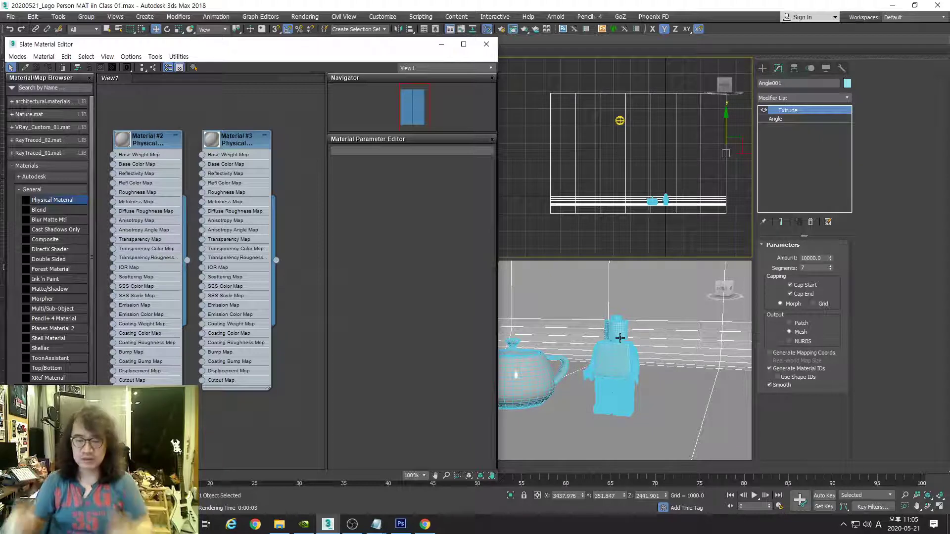
Step: Select all parts of the Lego figure and exclude the backdrop from the selection
click(672, 214)
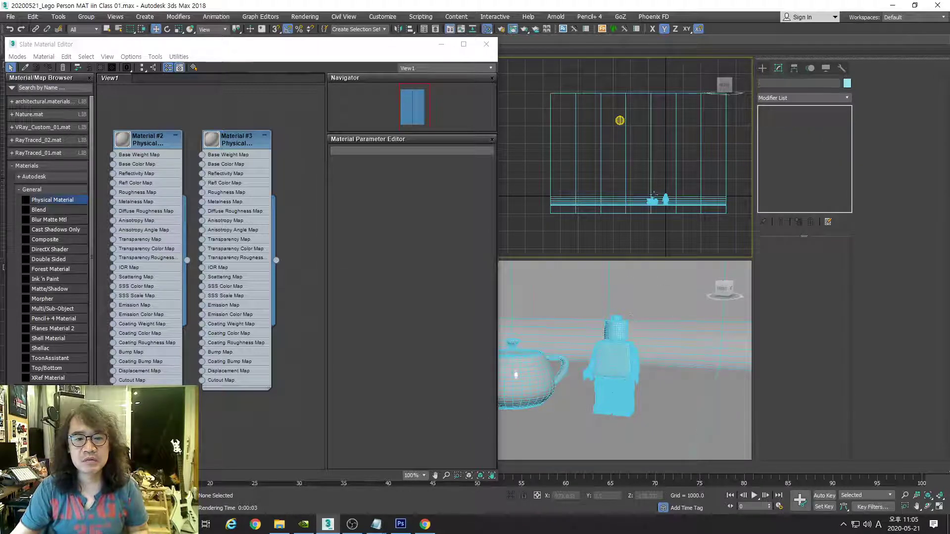
middle_drag(666, 214, 621, 163)
scroll(640, 203, up, 5)
scroll(640, 203, up, 2)
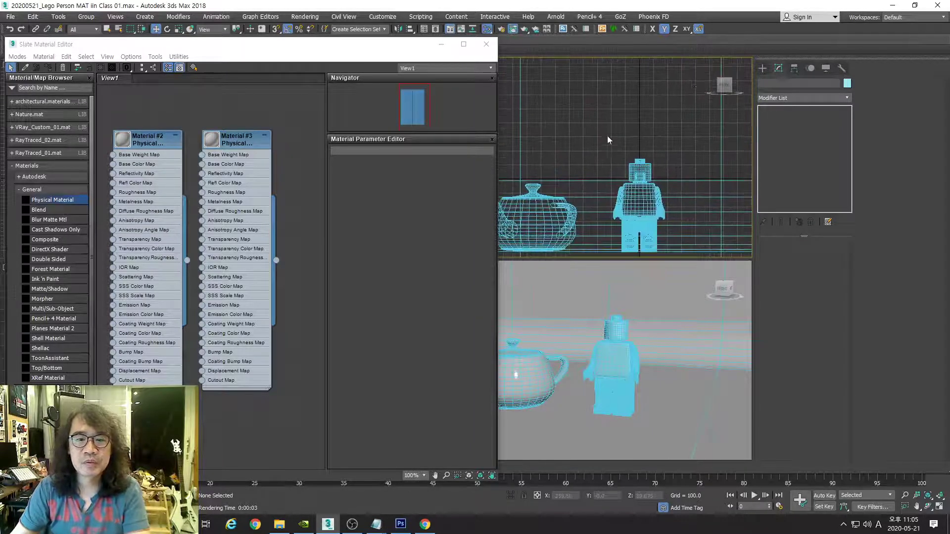
drag(607, 136, 669, 263)
middle_drag(683, 222, 653, 159)
alt+scroll(654, 195, down, 2)
alt+scroll(654, 196, down, 1)
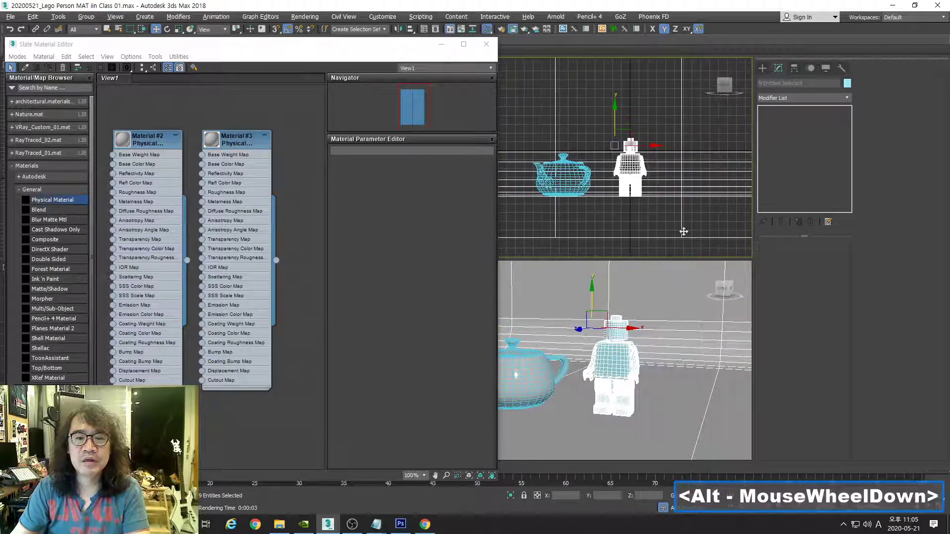
alt+click(665, 224)
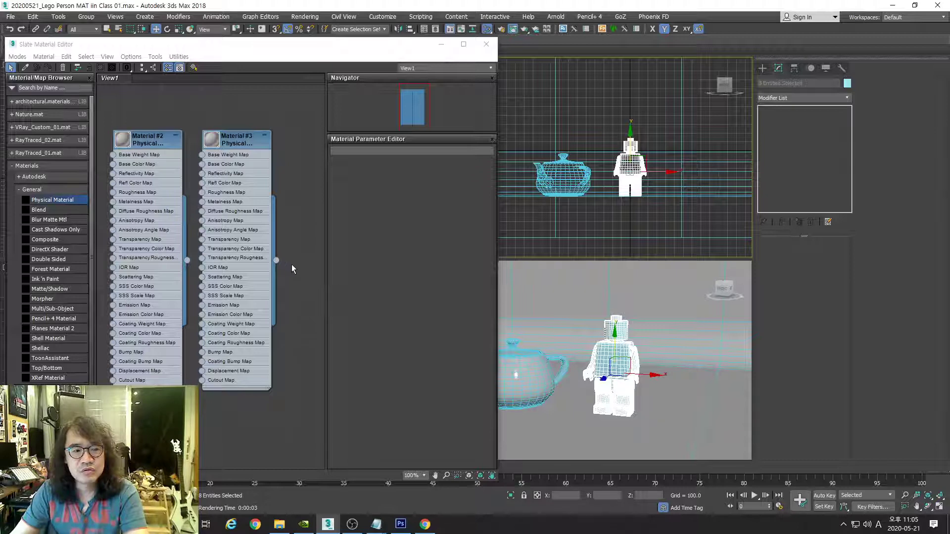
right_click(276, 261)
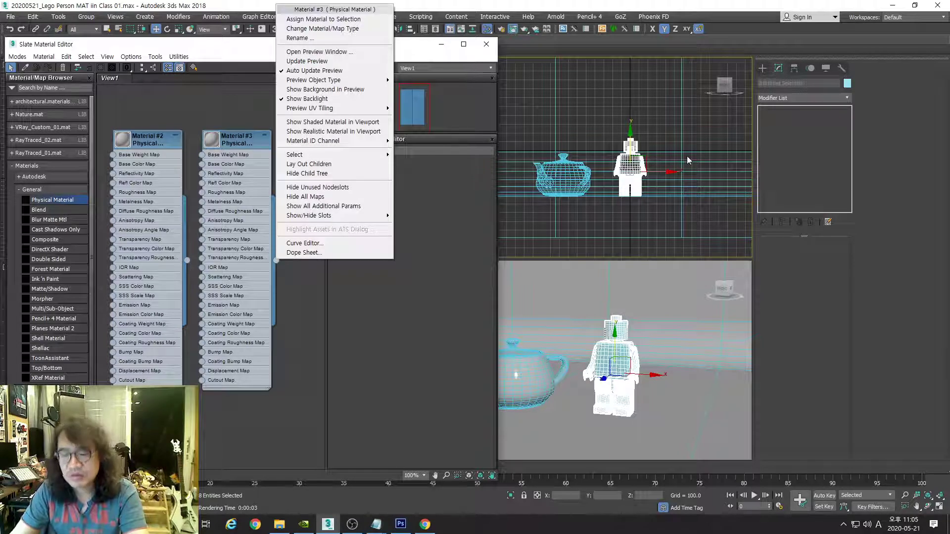
click(631, 53)
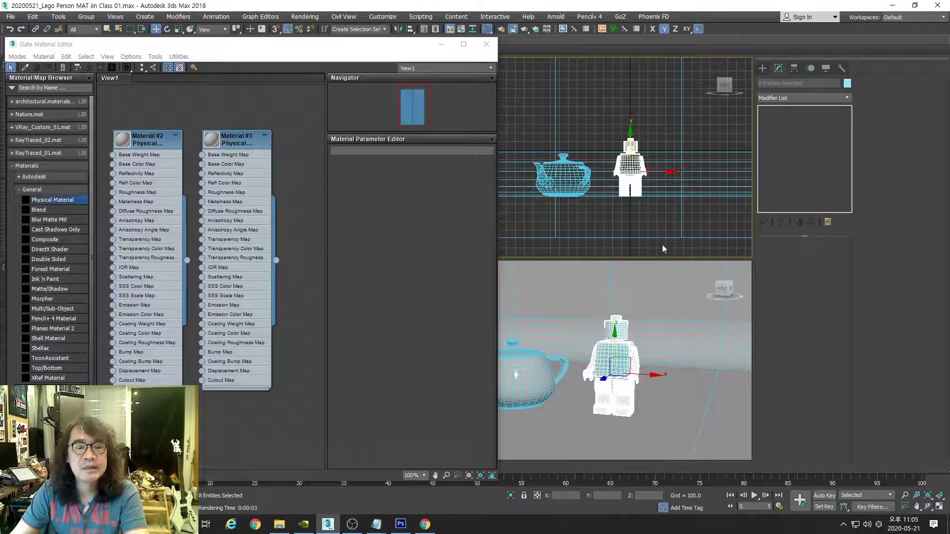
click(649, 232)
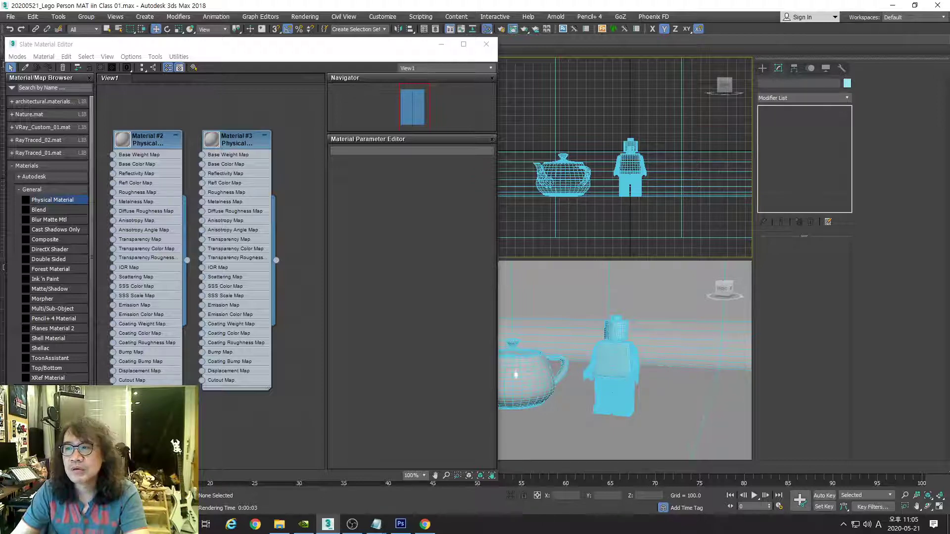
Step: Render the Perspective view to check the assigned materials, then close the render window
click(513, 29)
drag(653, 66, 732, 59)
click(806, 77)
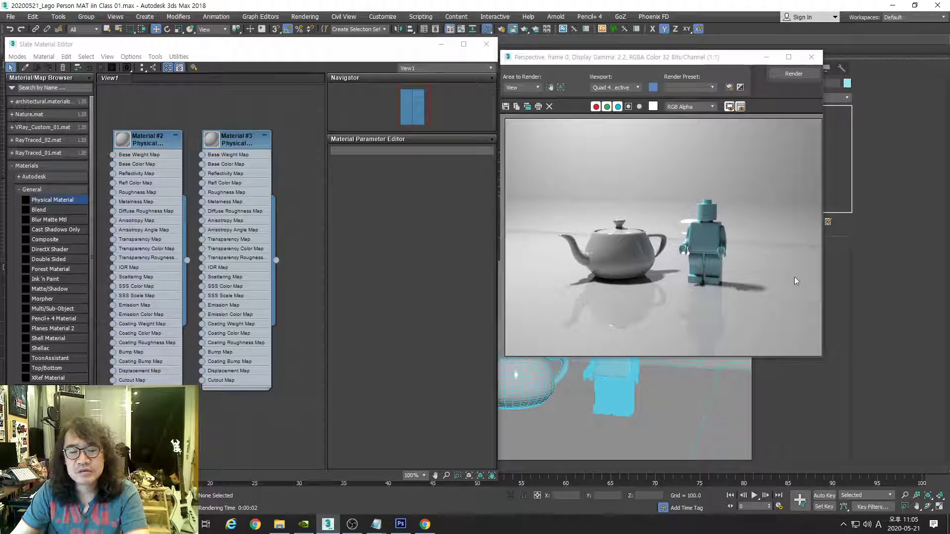
click(812, 57)
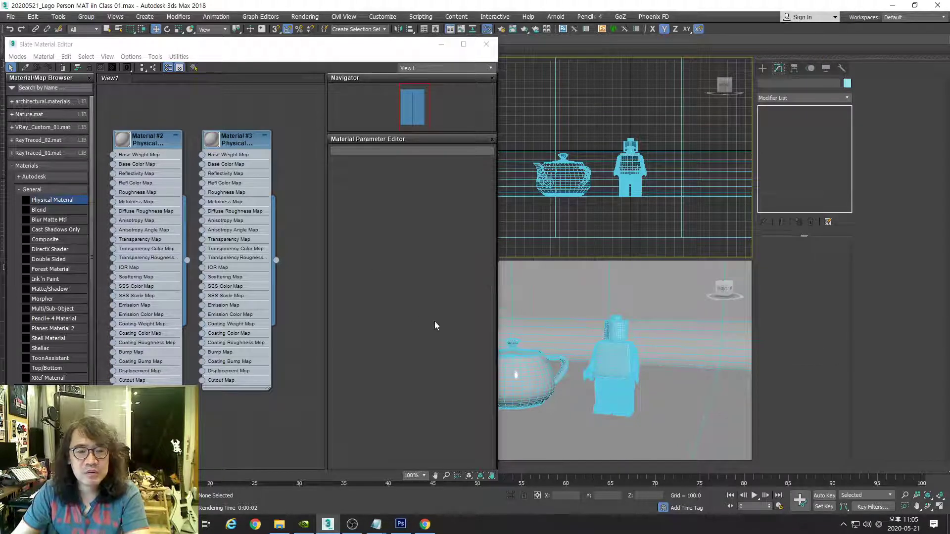
Step: Open the parameters of the teapot's Physical Material and apply the Copper preset
click(145, 141)
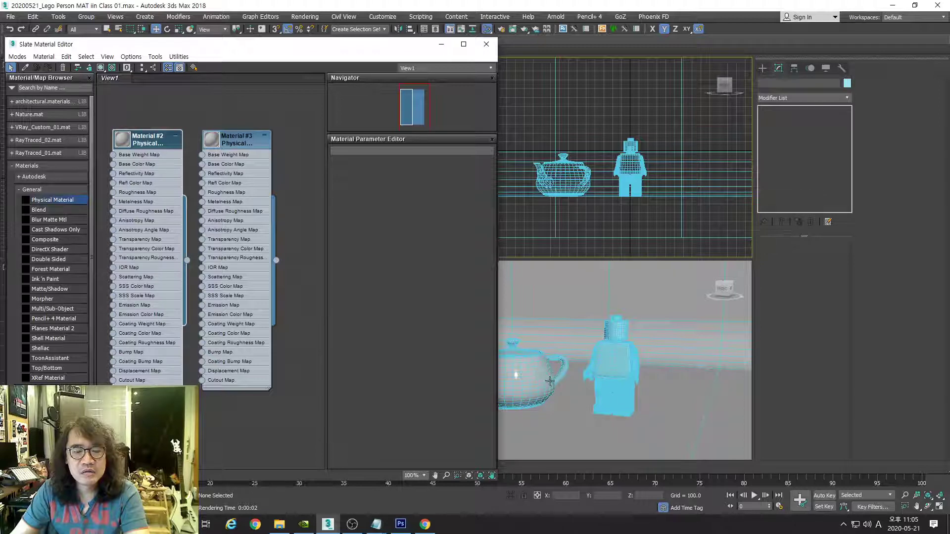
double_click(152, 141)
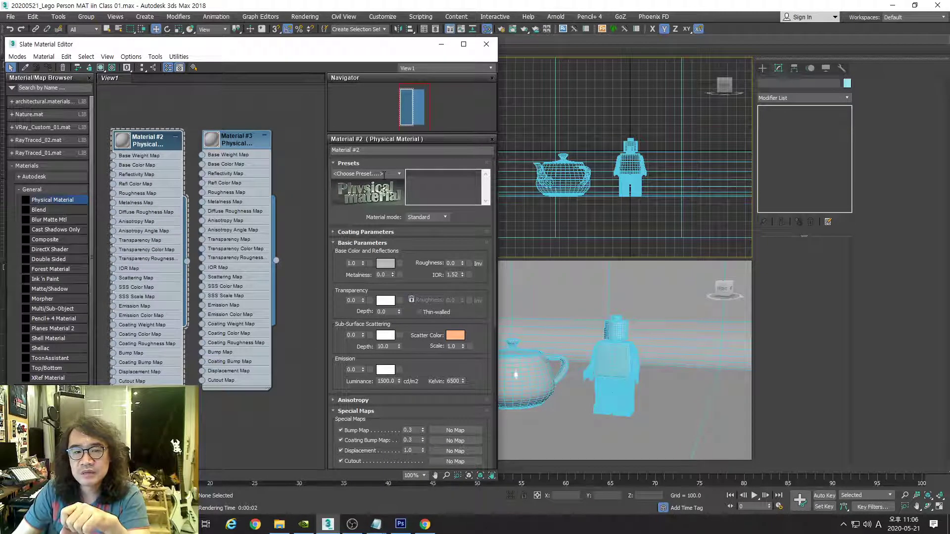
click(400, 174)
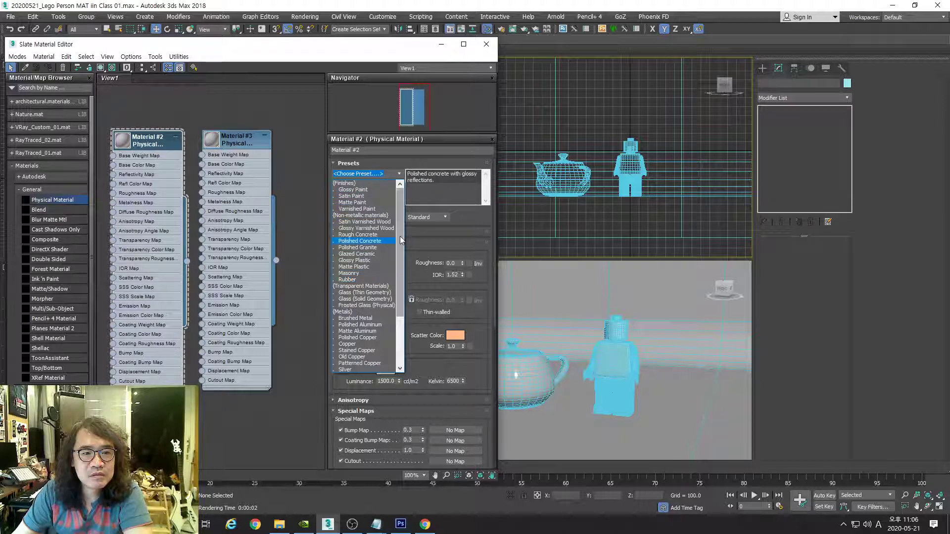
drag(400, 236, 405, 307)
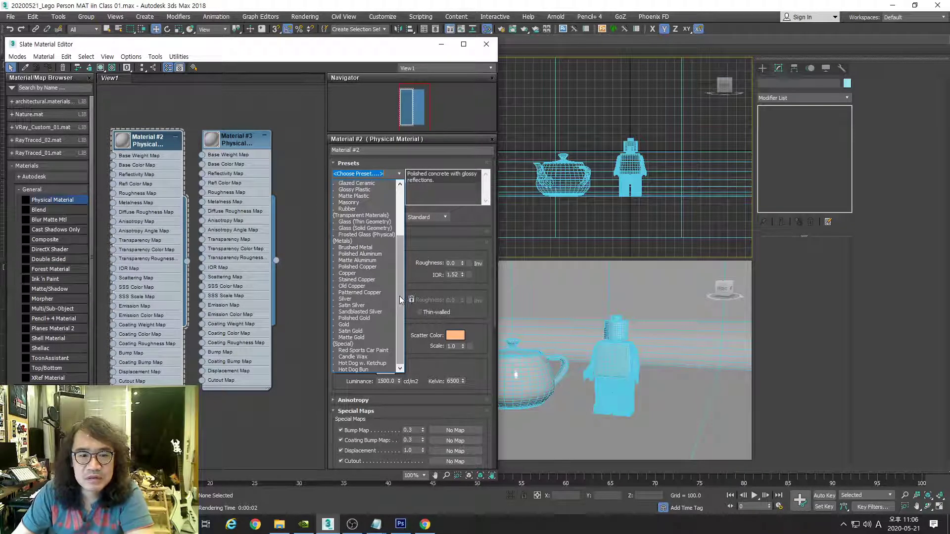
drag(401, 299, 402, 229)
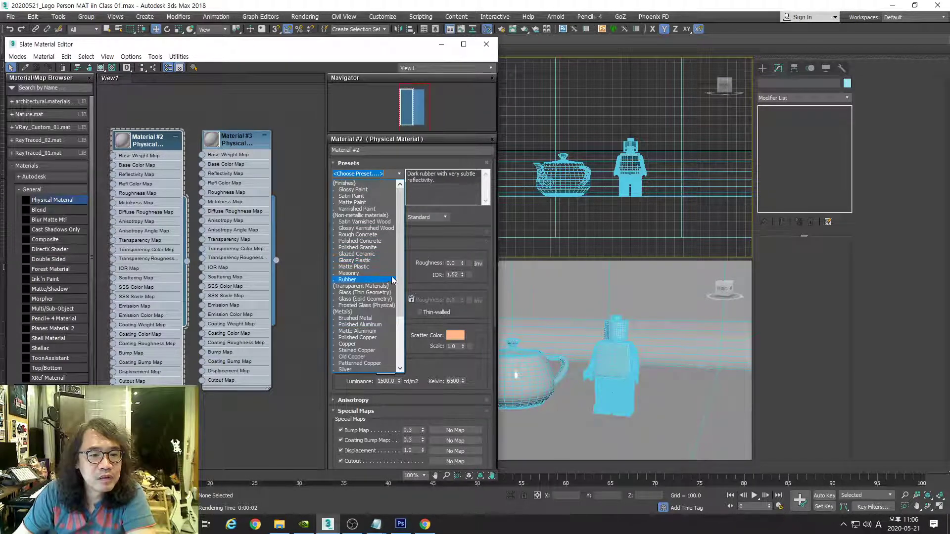
drag(402, 269, 406, 315)
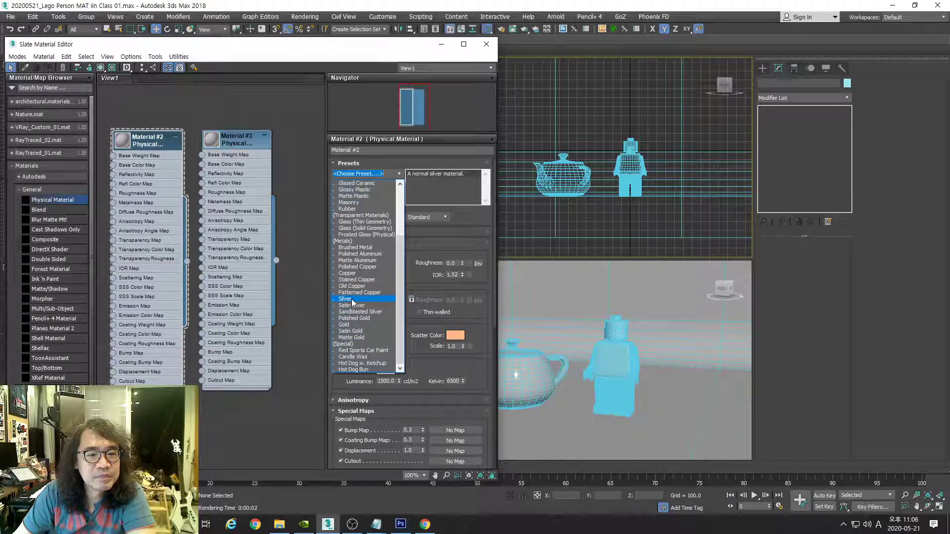
click(357, 274)
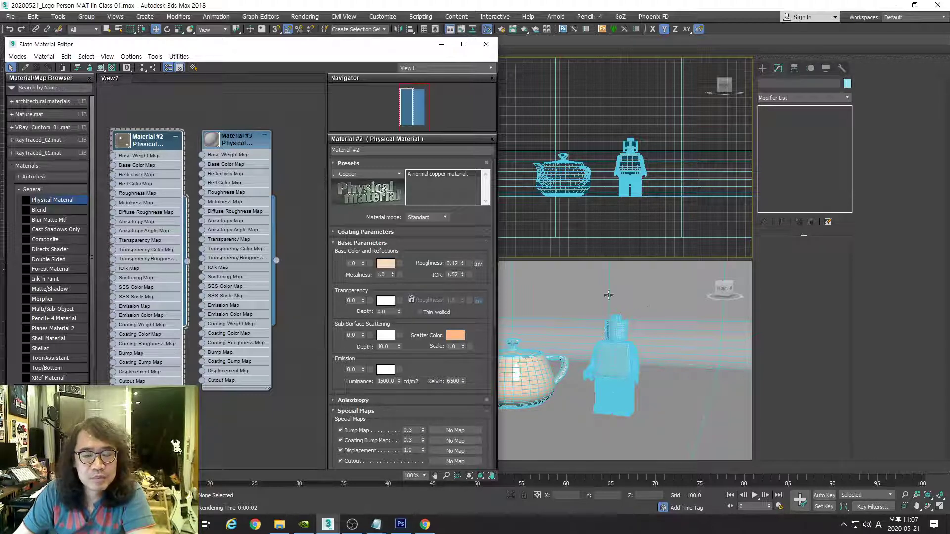
Step: Open the parameters of the backdrop's Physical Material and apply the Rough Concrete preset
click(240, 142)
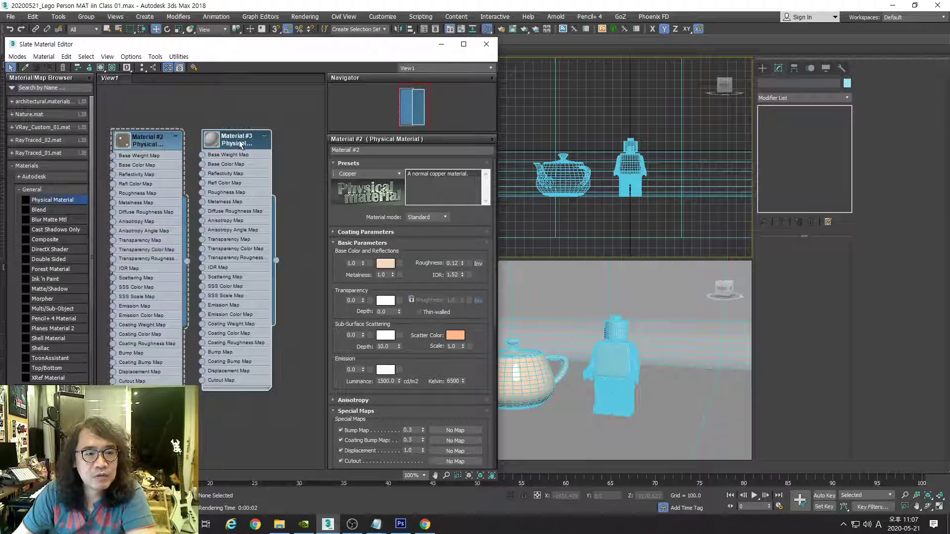
double_click(239, 143)
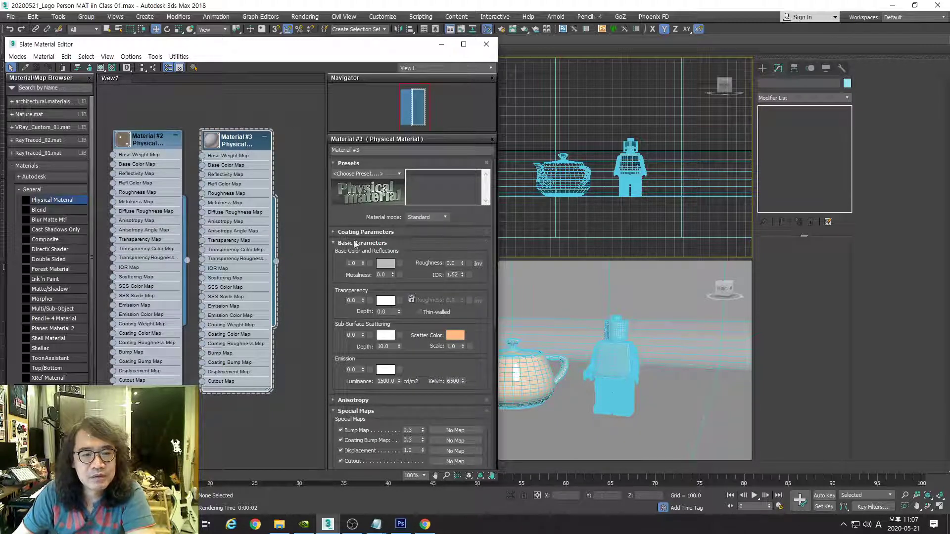
click(399, 175)
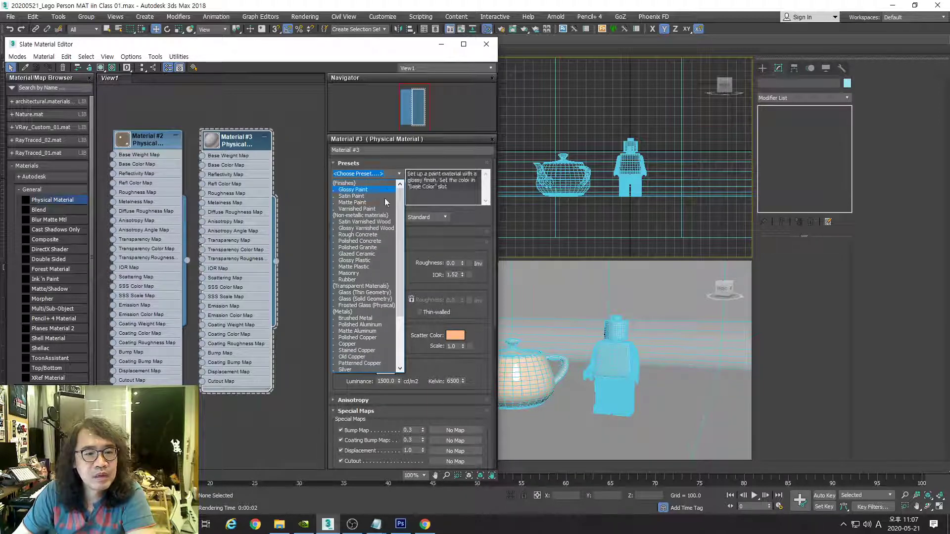
click(382, 236)
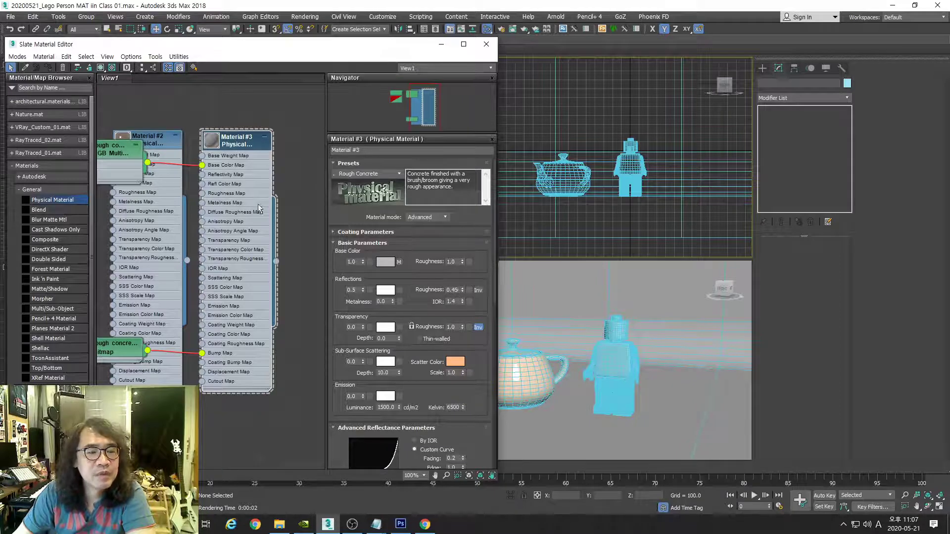
Step: Move the copper material's node to the far side of the Rough Concrete material so it no longer overlaps the concrete maps
scroll(287, 265, down, 4)
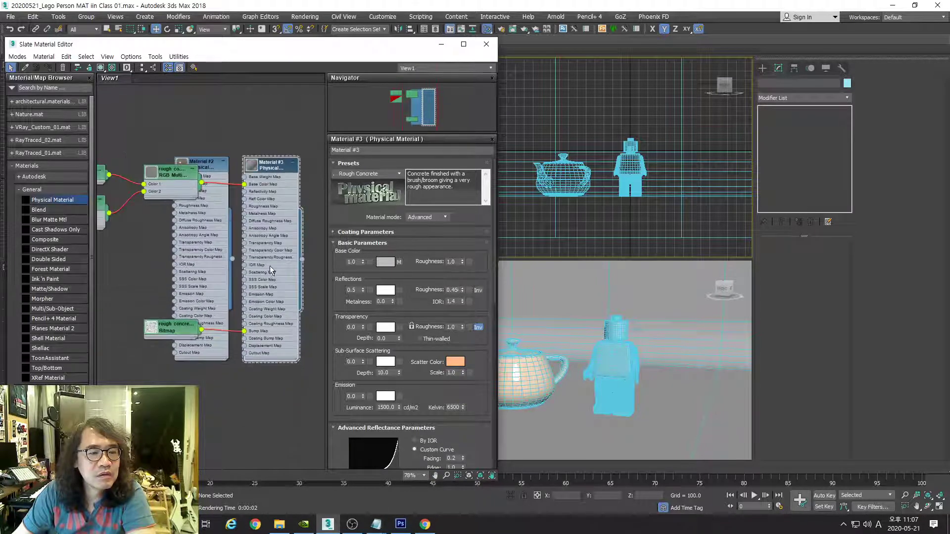
middle_drag(222, 193, 178, 204)
drag(170, 193, 303, 189)
middle_drag(214, 203, 237, 203)
scroll(238, 209, down, 1)
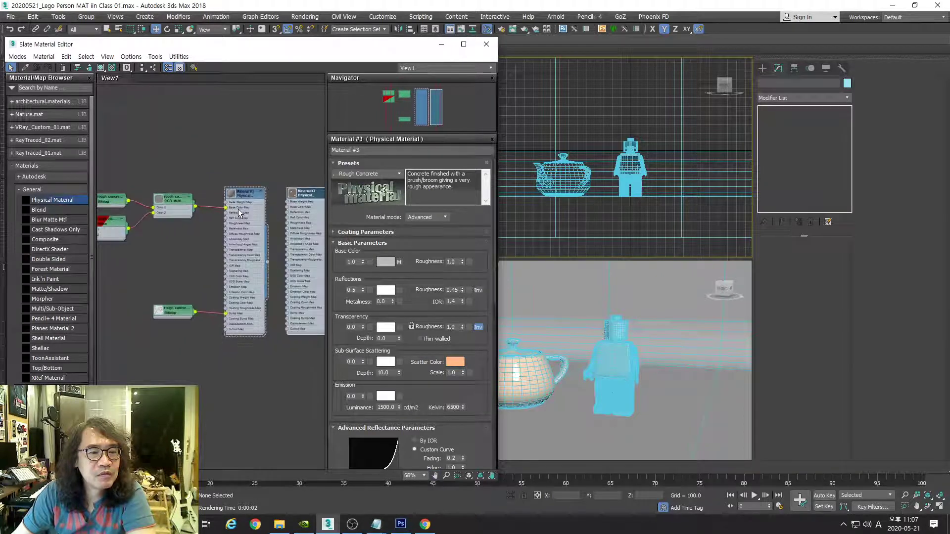
scroll(243, 217, down, 1)
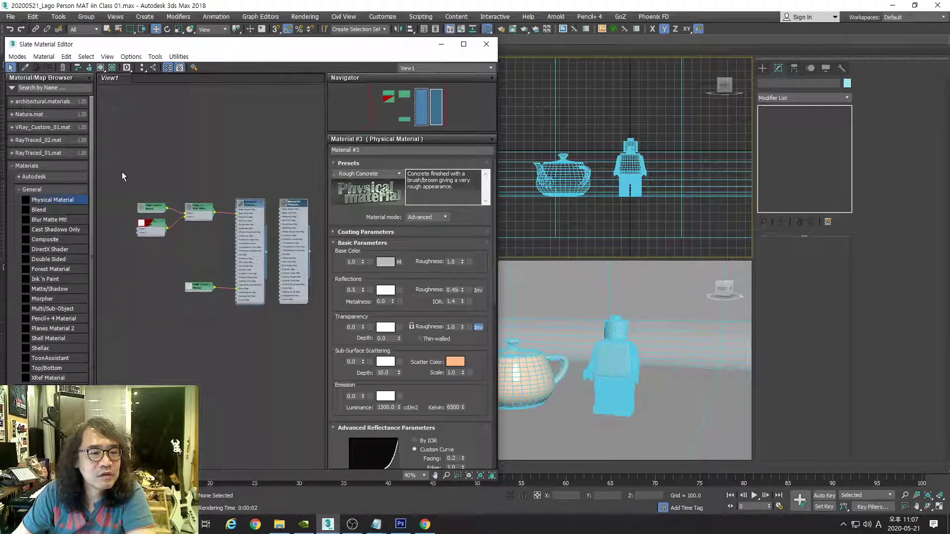
Step: Examine the node tree of the Rough Concrete material, including the maps feeding its Base Color and Bump inputs
drag(124, 176, 272, 328)
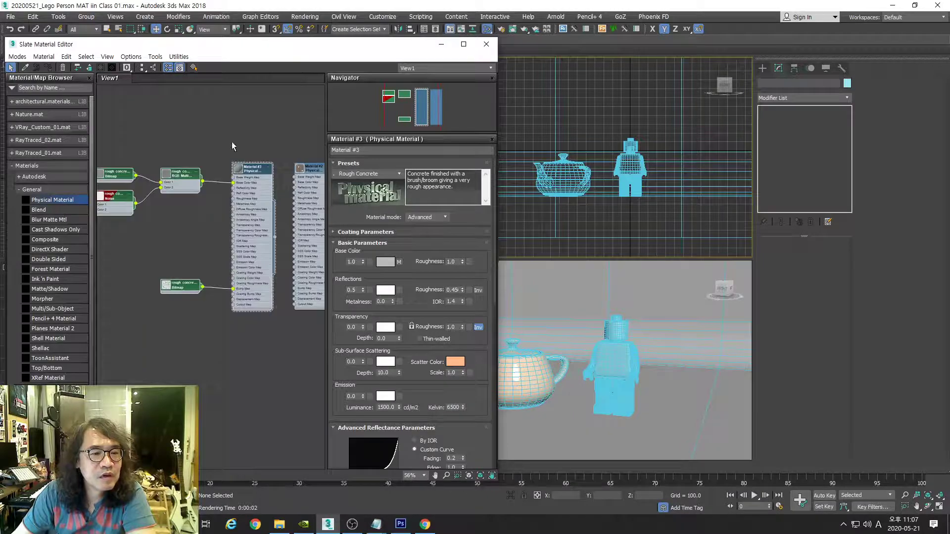
scroll(260, 173, up, 6)
scroll(265, 208, down, 6)
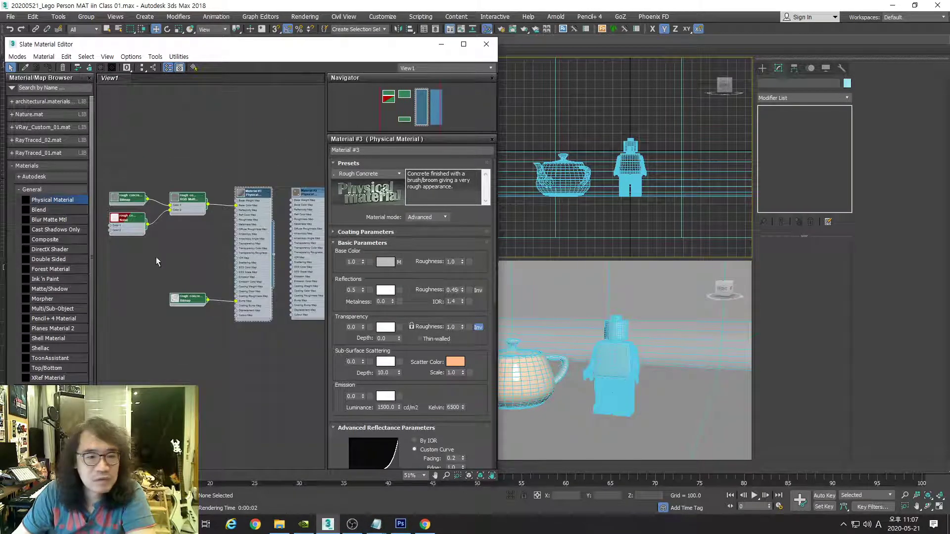
mouse_move(150, 264)
middle_down()
mouse_move(259, 253)
mouse_move(195, 244)
mouse_move(165, 258)
mouse_move(161, 280)
middle_up()
scroll(225, 238, up, 3)
scroll(184, 247, up, 1)
middle_drag(198, 245, 210, 207)
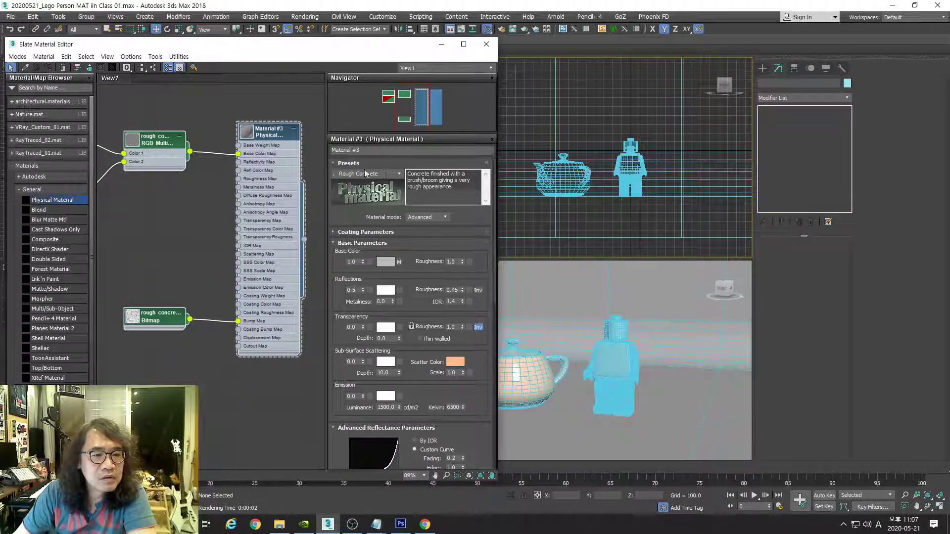
middle_drag(125, 219, 209, 230)
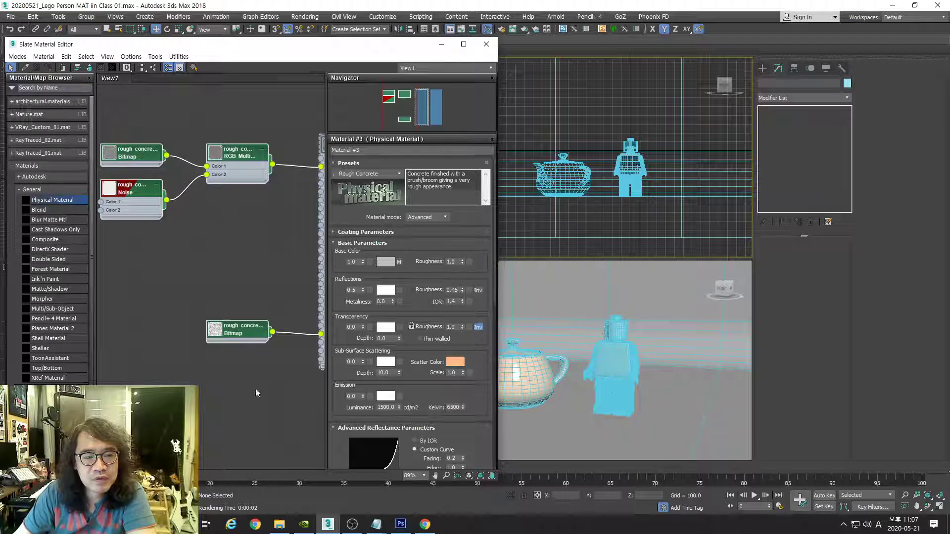
middle_drag(253, 258, 189, 261)
middle_drag(277, 311, 214, 314)
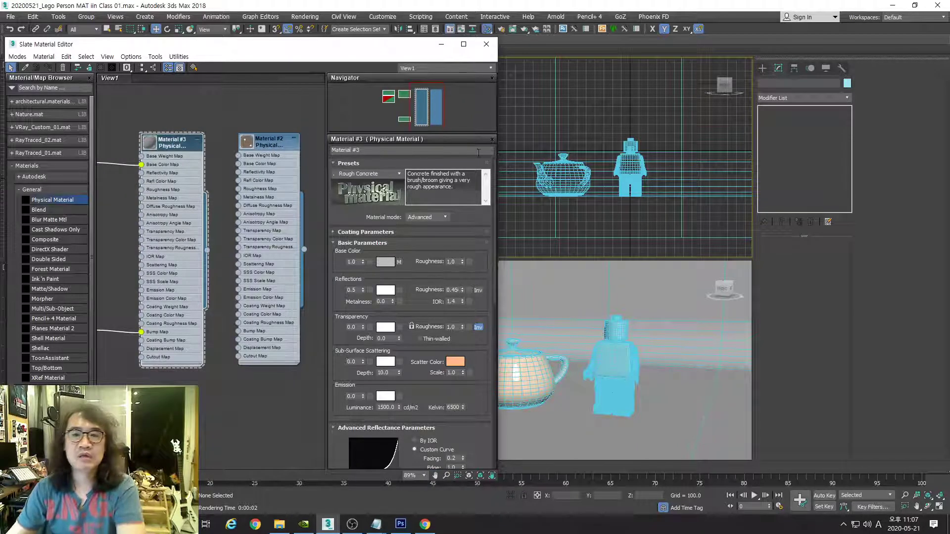
Step: Render the Perspective view again to check the Copper teapot and Rough Concrete backdrop, with the render window moved clear of the material editor
click(512, 29)
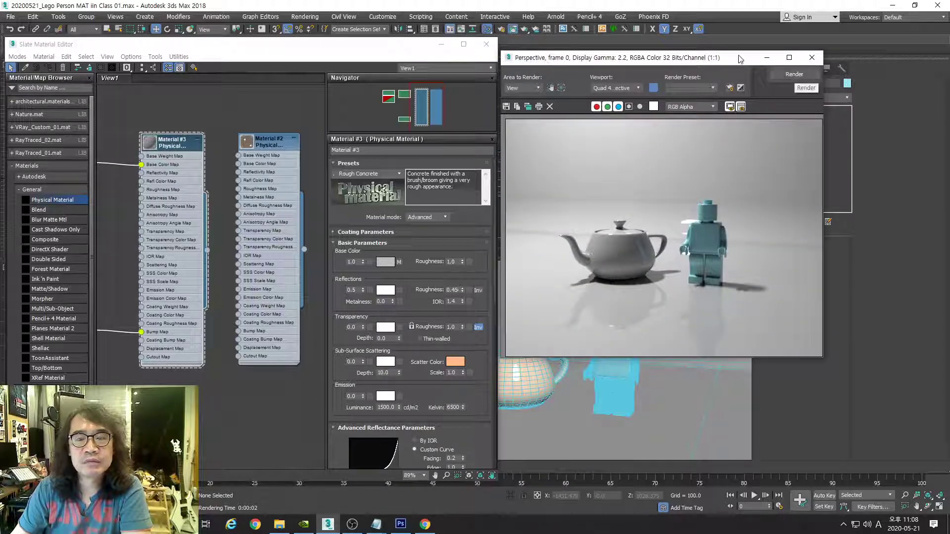
drag(740, 59, 823, 42)
click(868, 58)
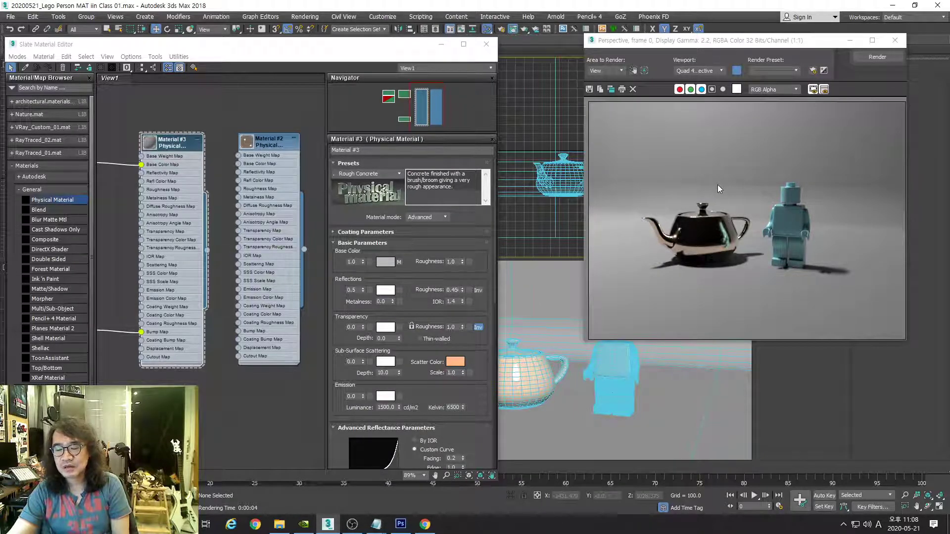
Step: Re-render the Perspective view to check the Copper teapot beside the unfinished figure, and close the render window
click(895, 40)
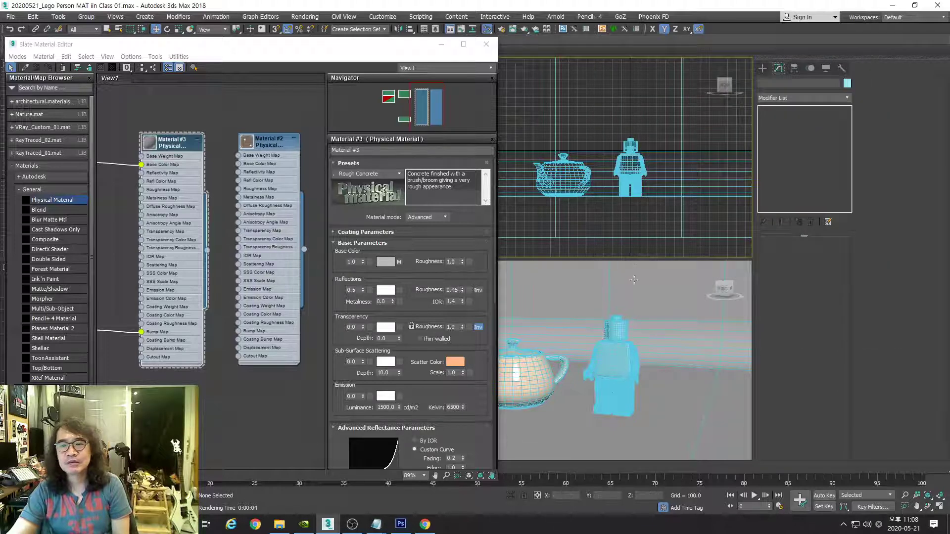
click(524, 29)
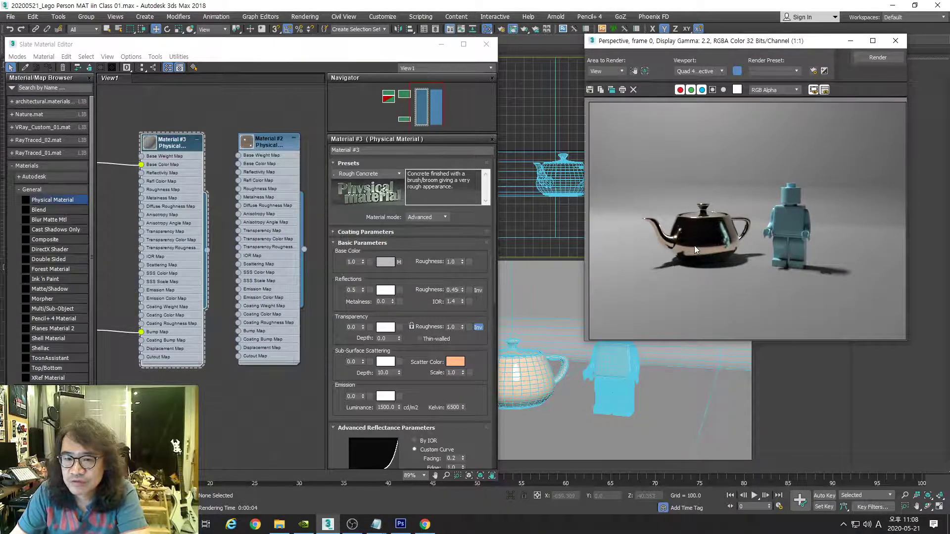
click(896, 40)
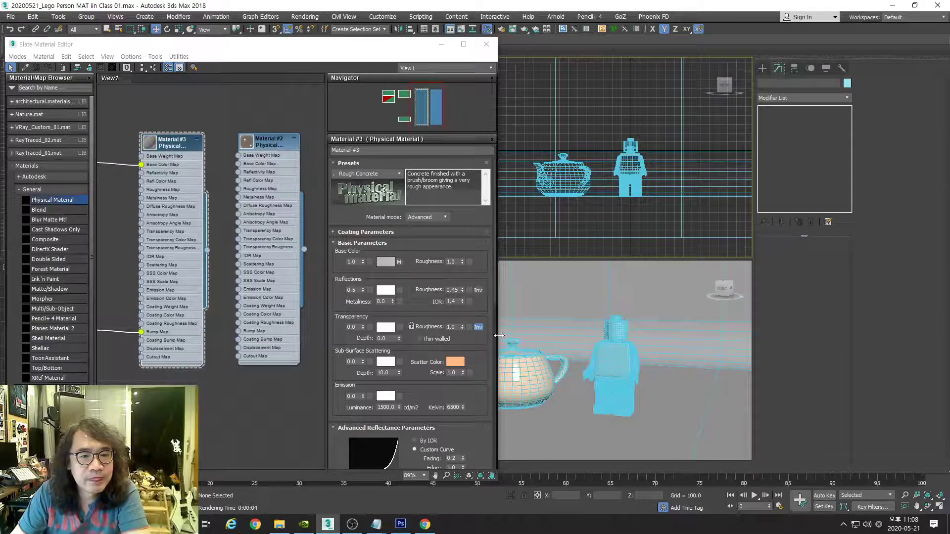
Step: Create a new Physical Material in free space beside the copper material's node and assign it to the Lego figure's head
click(616, 329)
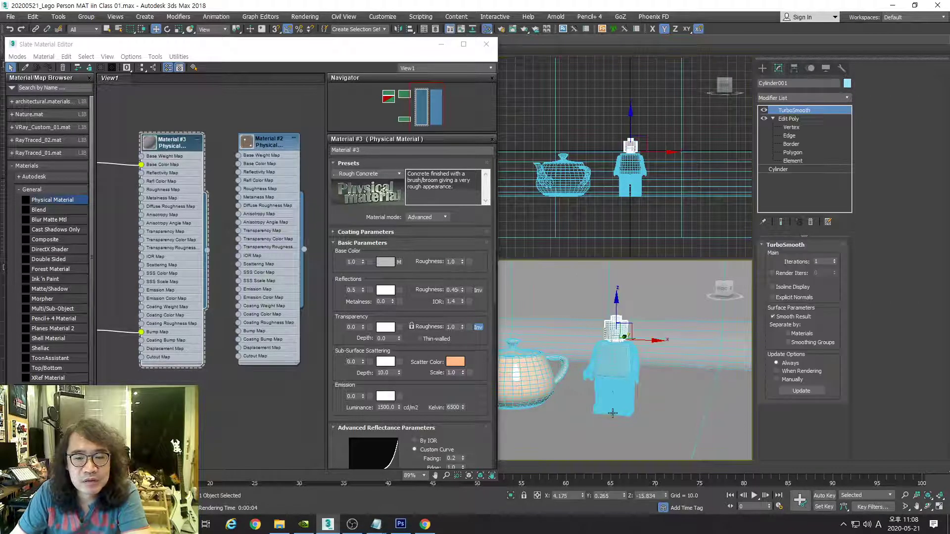
middle_drag(289, 314, 144, 322)
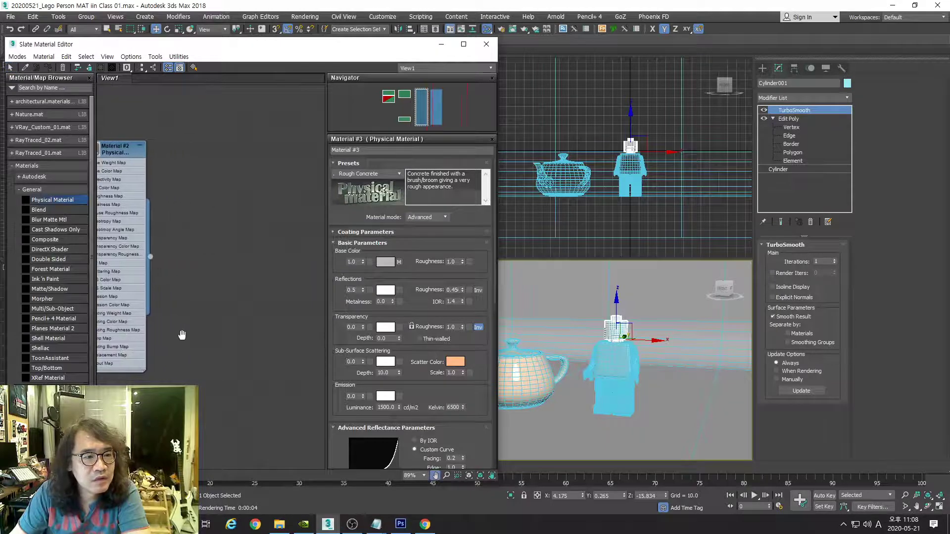
drag(191, 159, 191, 159)
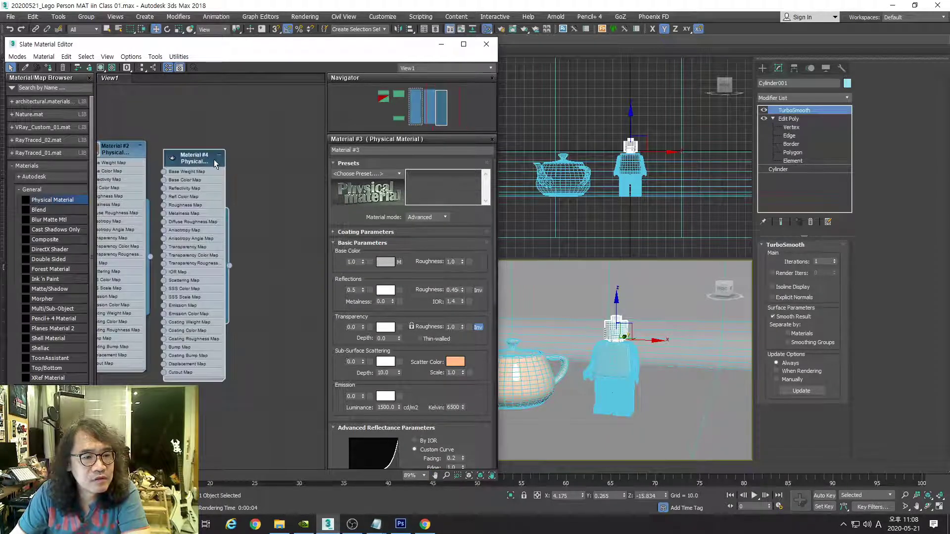
drag(230, 266, 615, 331)
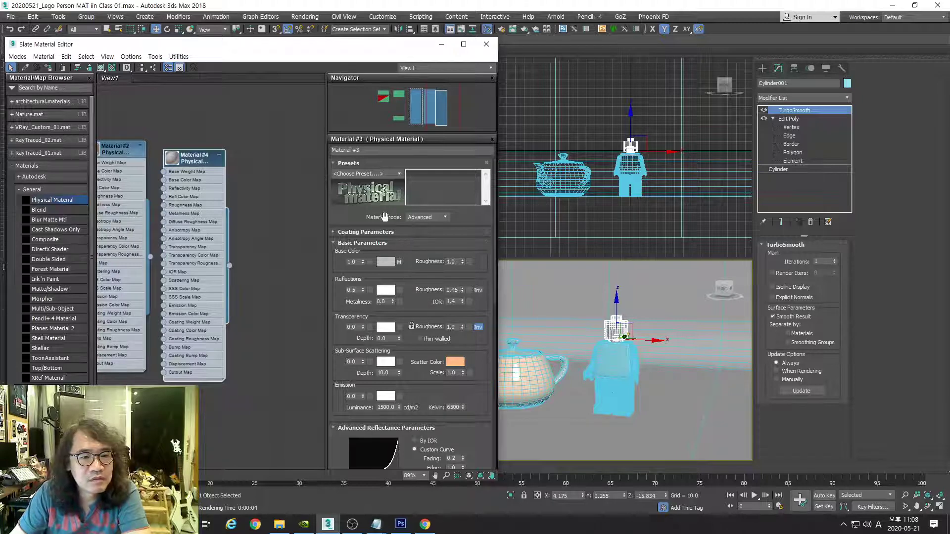
Step: Apply the Glossy Paint preset to the head's material and turn off edged faces in the Perspective view
double_click(196, 158)
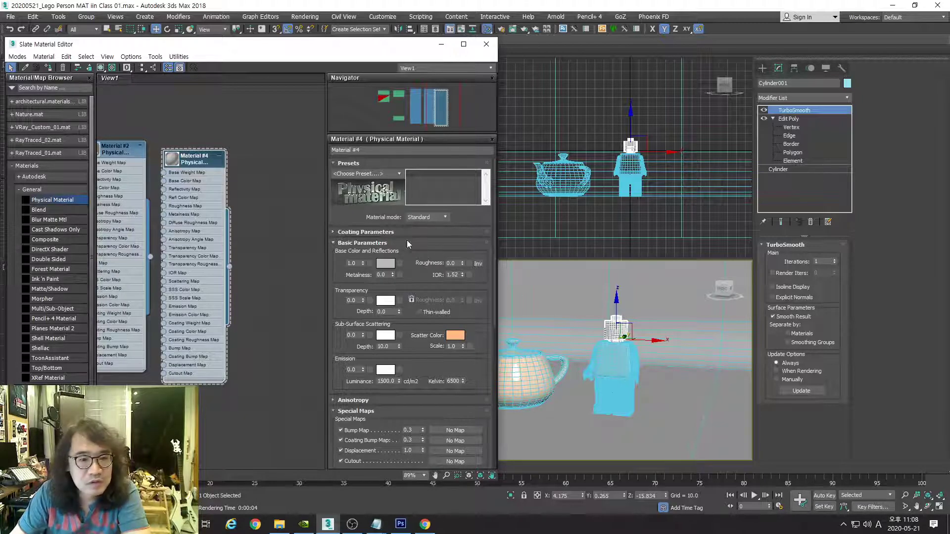
click(399, 174)
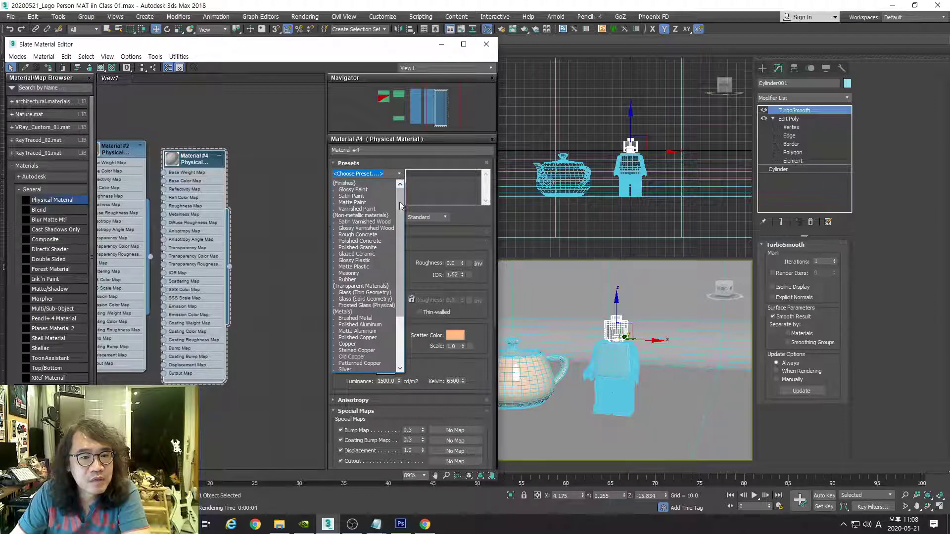
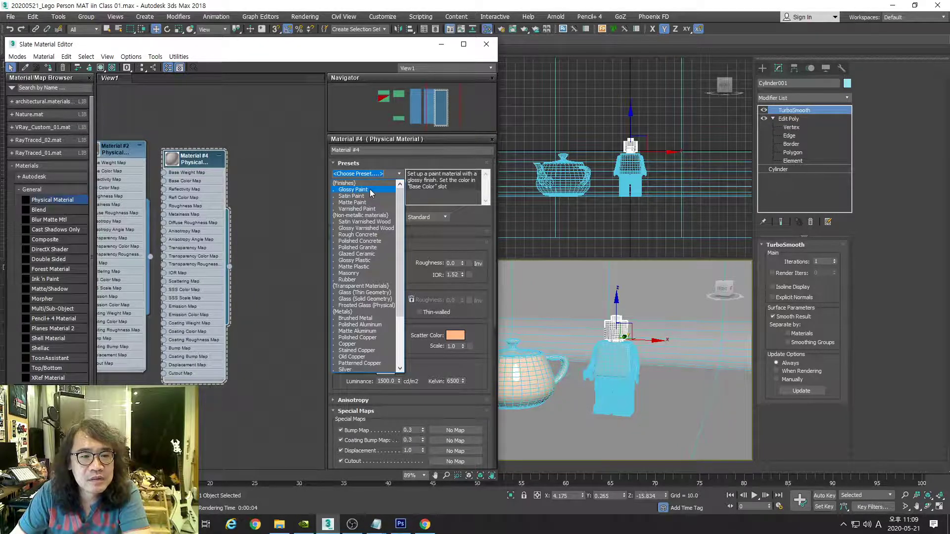
click(370, 189)
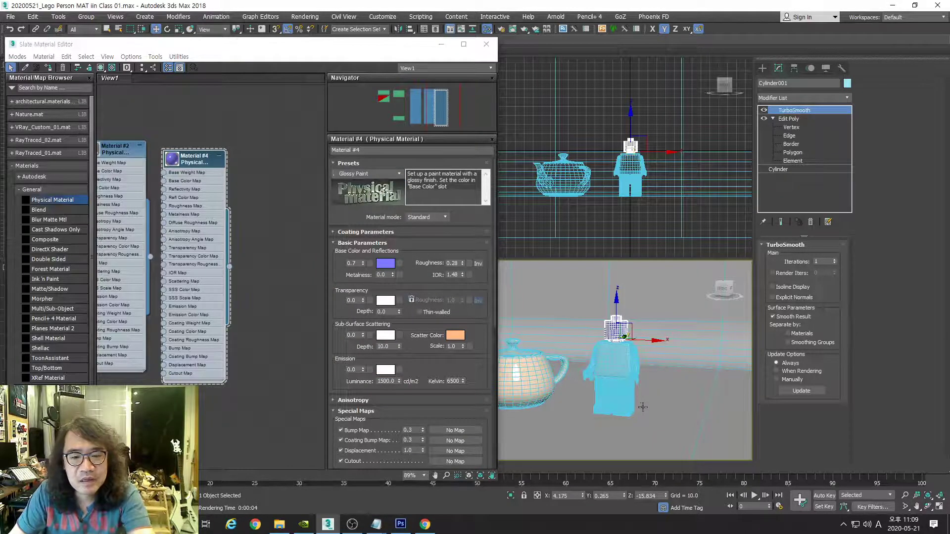
key(F4)
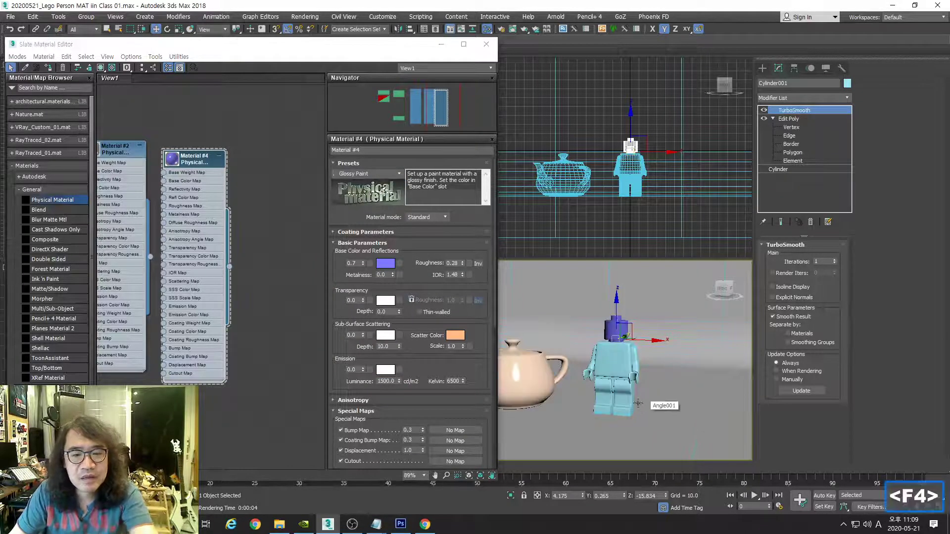
Step: Set the base color of the head's material to a warm yellow with red 1.0, green 0.863 and blue 0.0
click(386, 263)
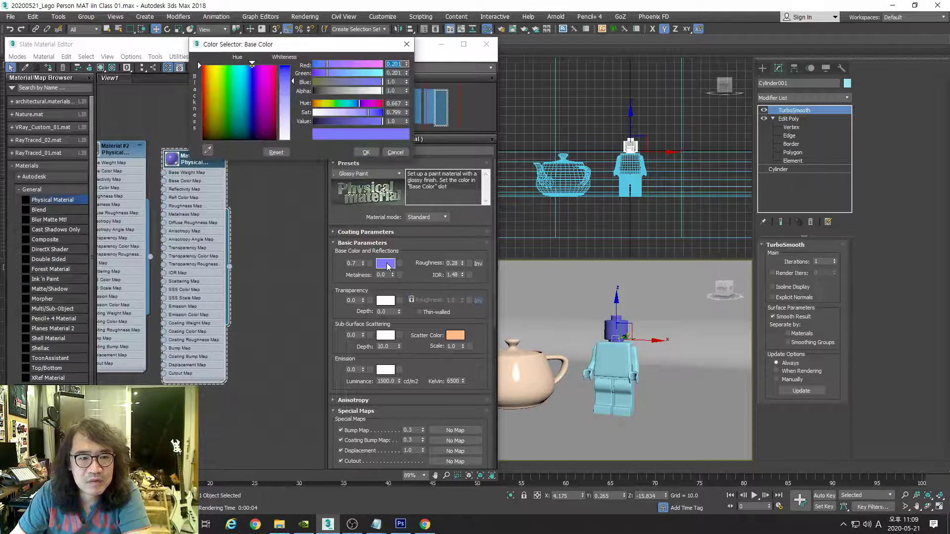
drag(298, 47, 323, 99)
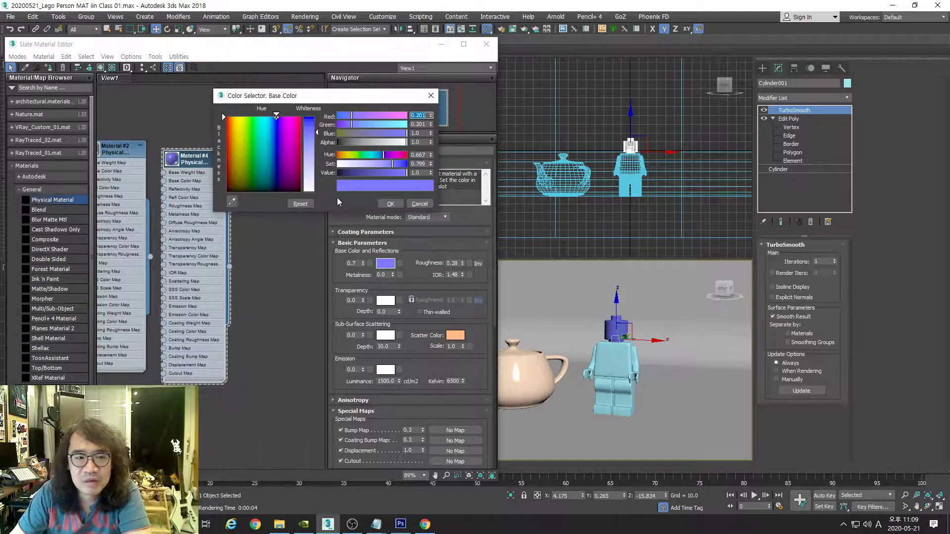
click(239, 117)
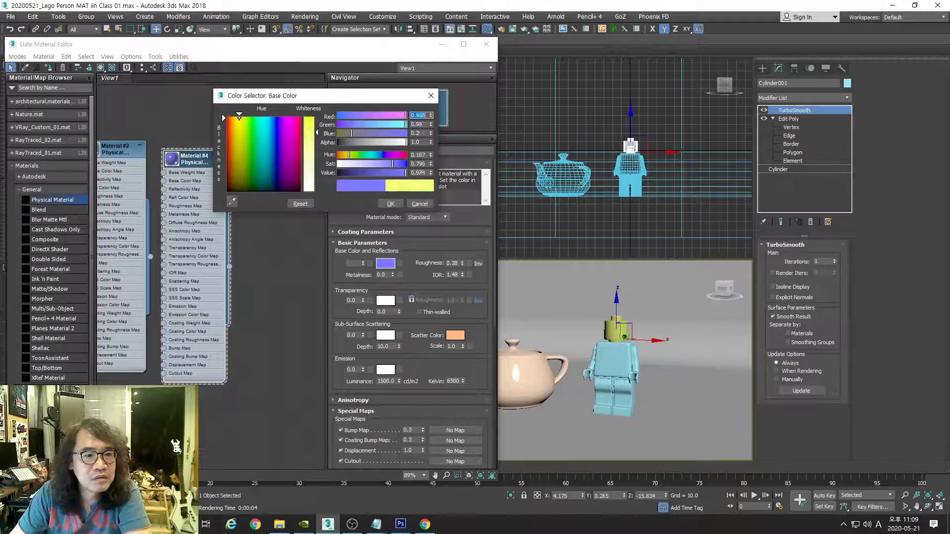
click(314, 120)
drag(315, 132, 316, 116)
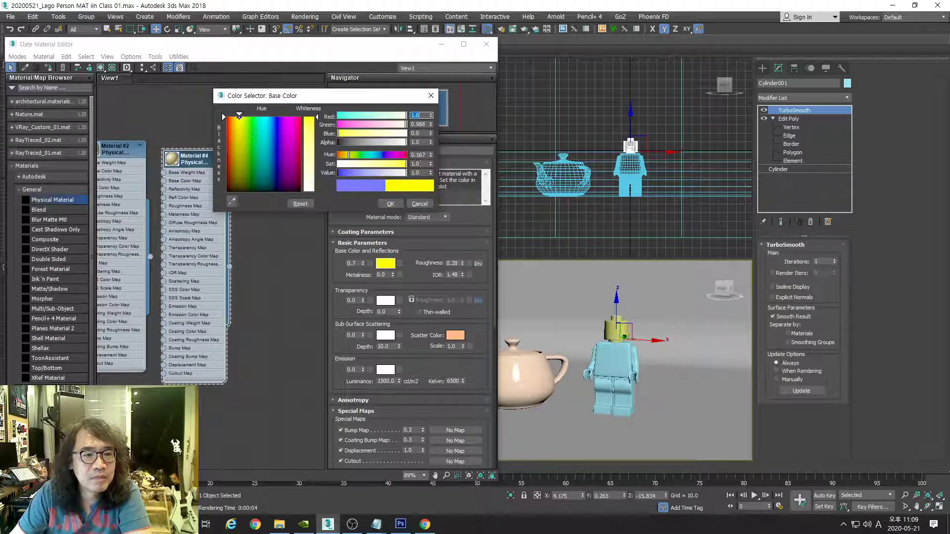
click(397, 125)
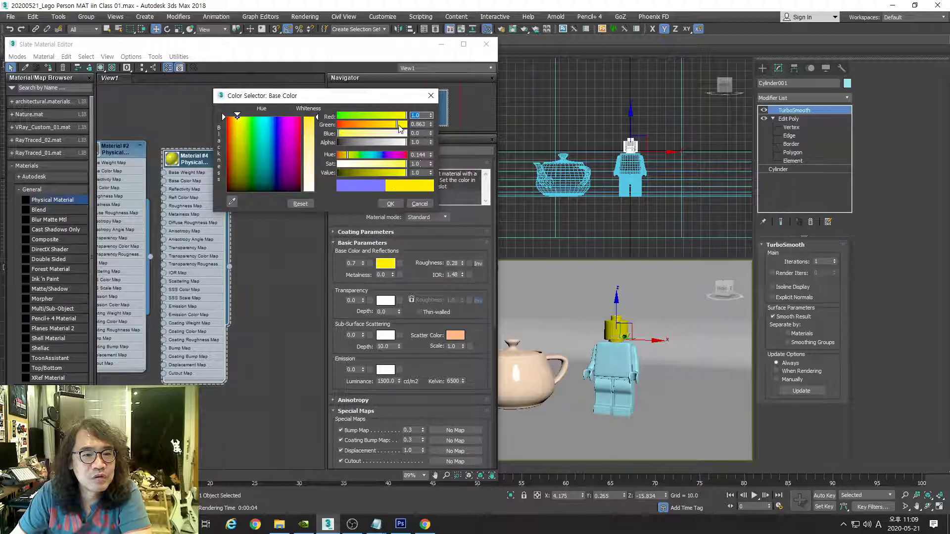
click(390, 204)
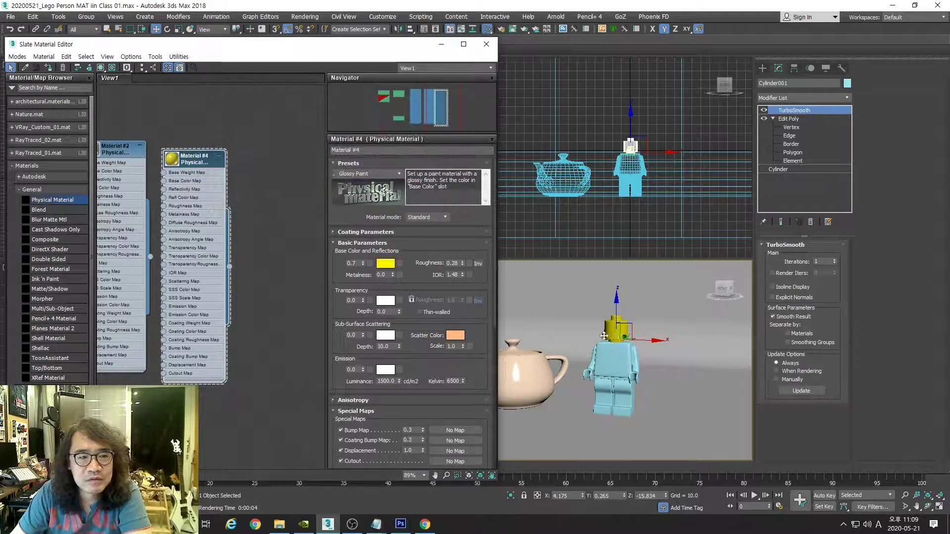
Step: Create another Physical Material, assign it to the figure's torso and apply the Glossy Paint preset to it
drag(264, 173, 282, 151)
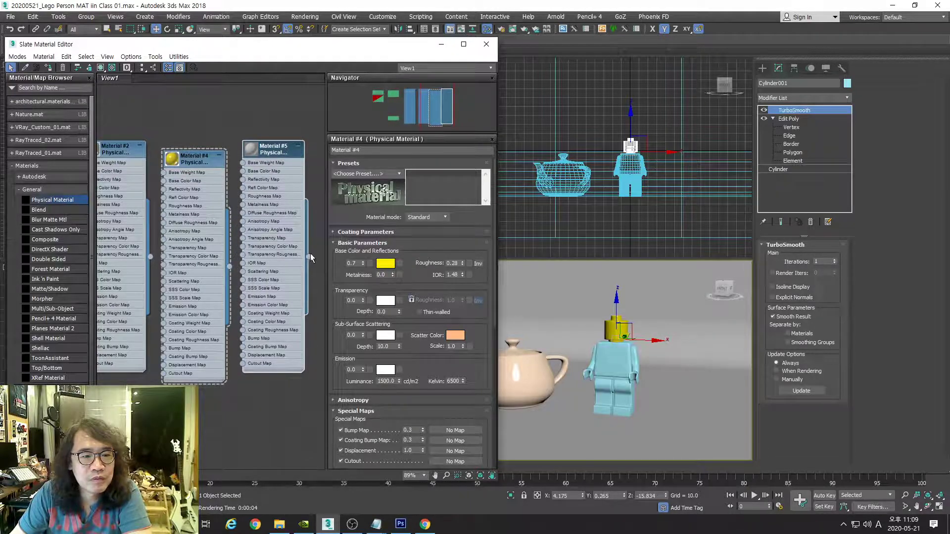
drag(309, 256, 608, 361)
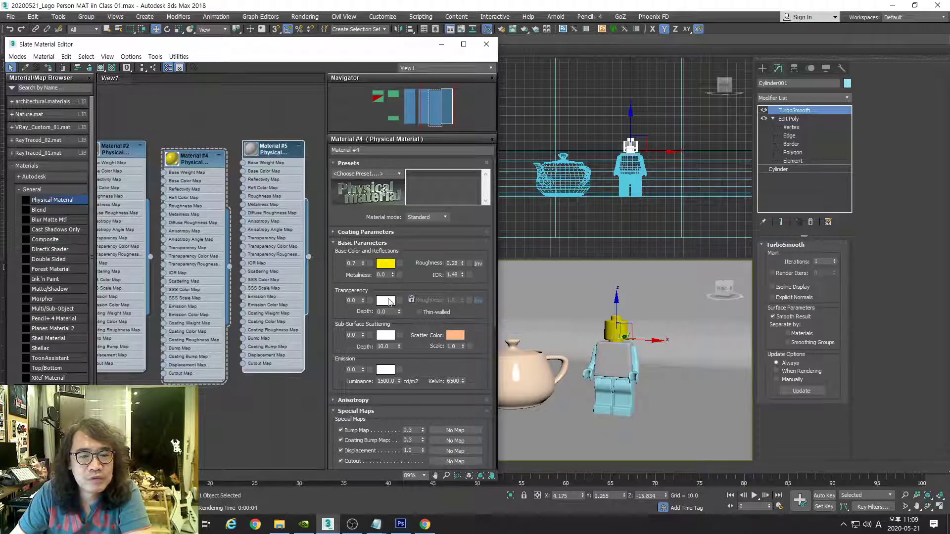
double_click(274, 154)
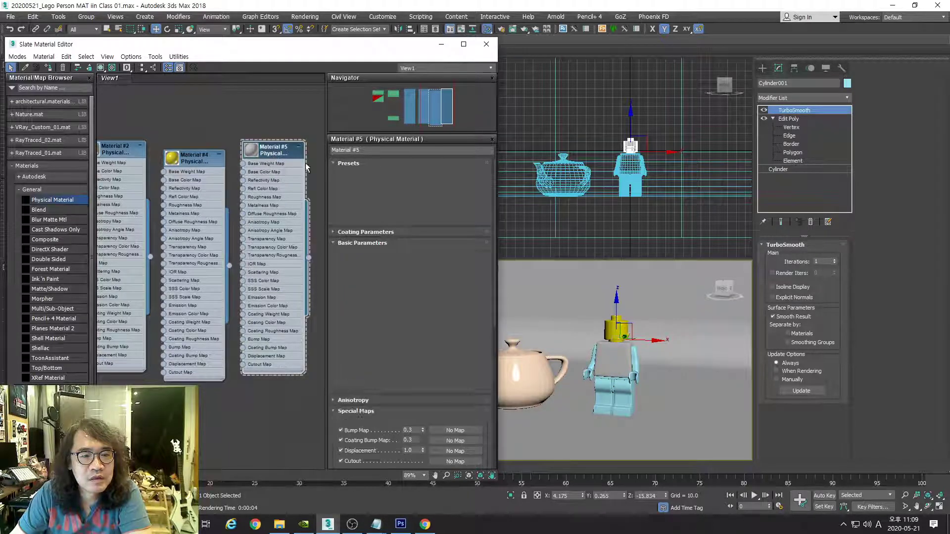
click(399, 174)
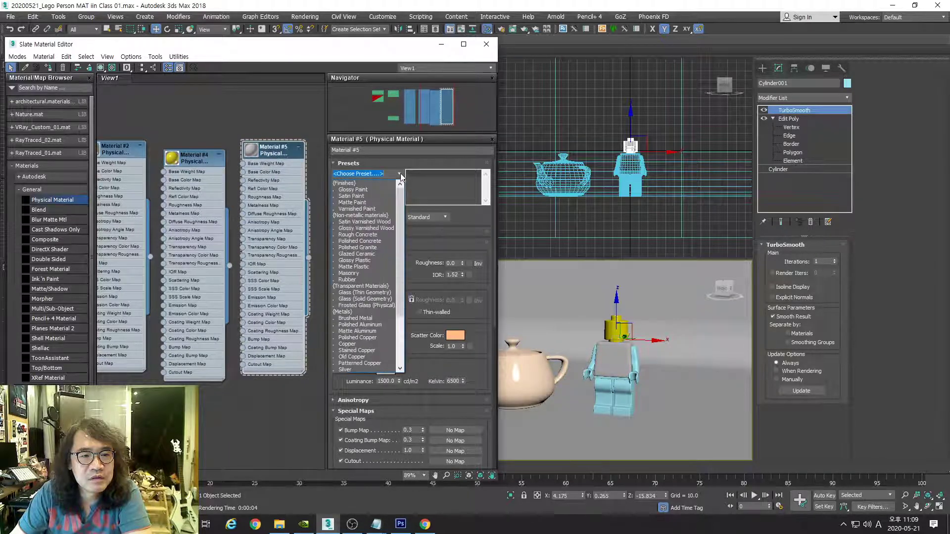
click(377, 190)
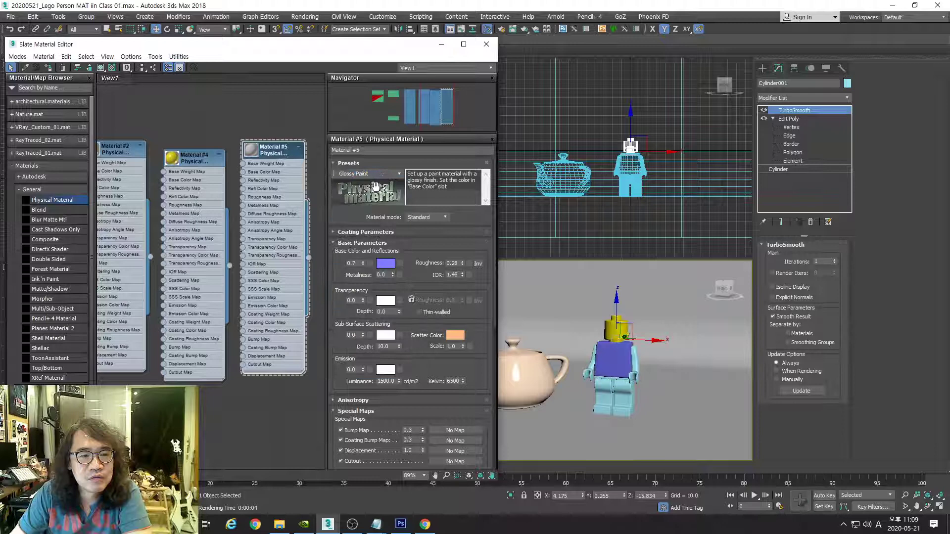
Step: Set the base color of the torso's material to pure white
click(386, 263)
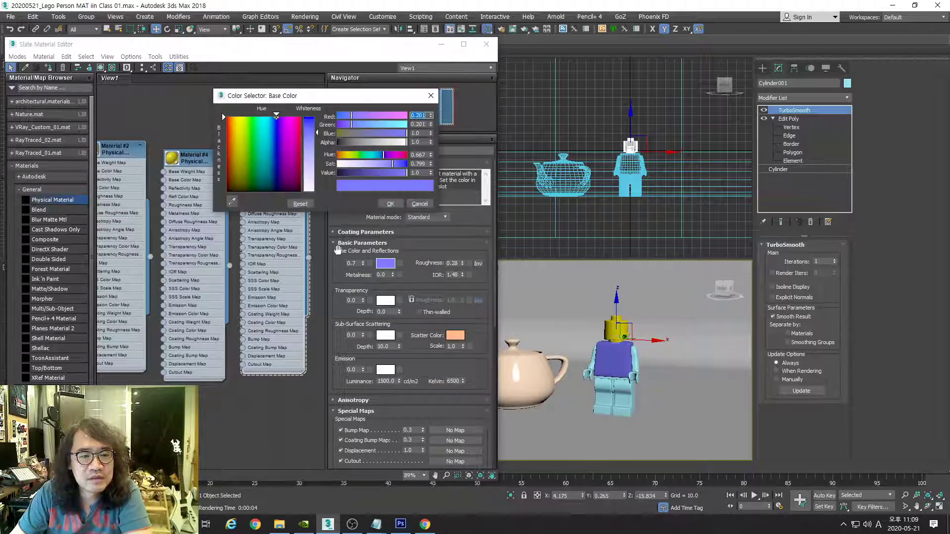
drag(319, 137, 332, 204)
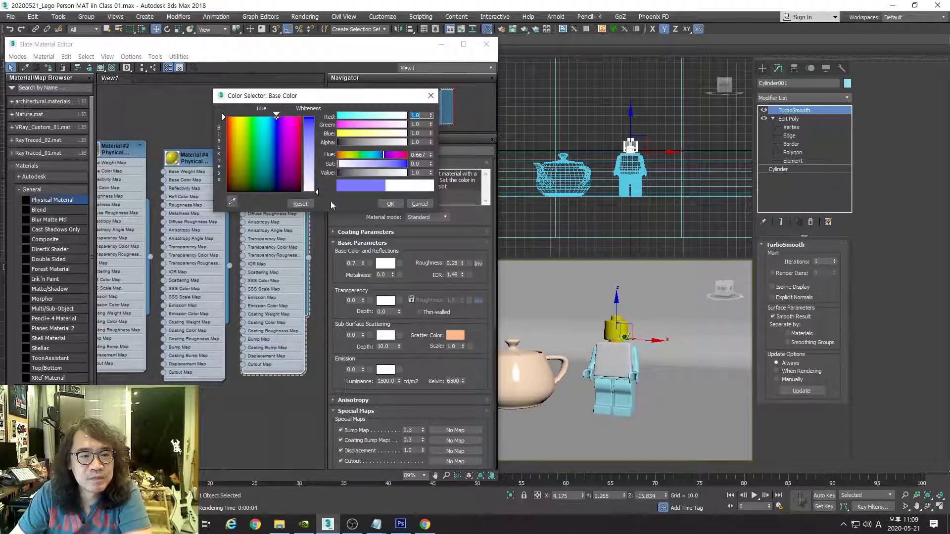
click(390, 205)
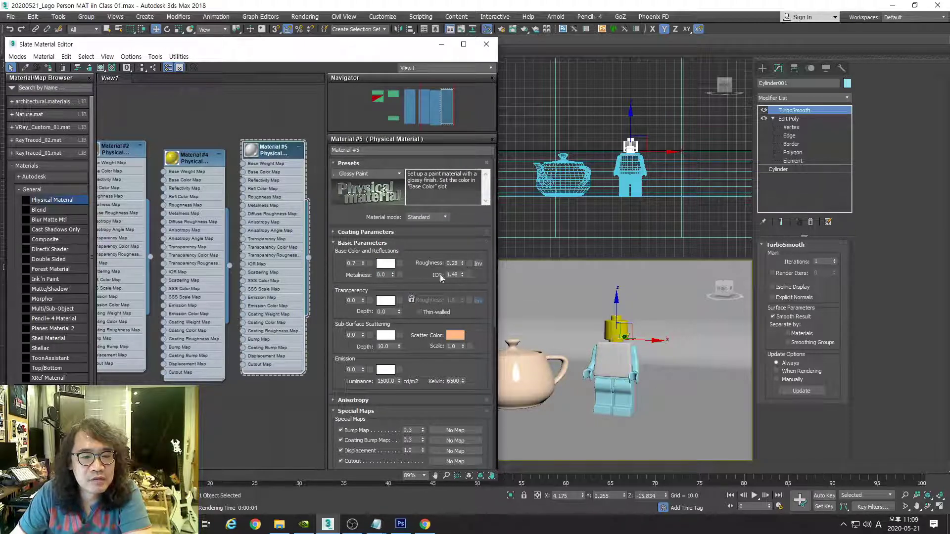
Step: Create a Physical Material next to the torso's material and assign it to the figure's arms, with edged faces shown in the Perspective view
middle_drag(308, 401, 256, 405)
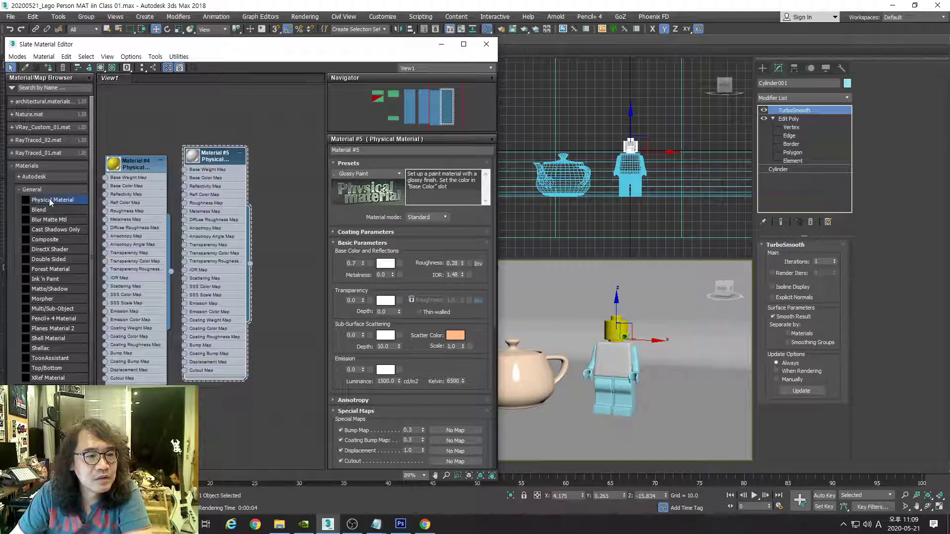
drag(289, 179, 298, 164)
middle_drag(298, 164, 233, 171)
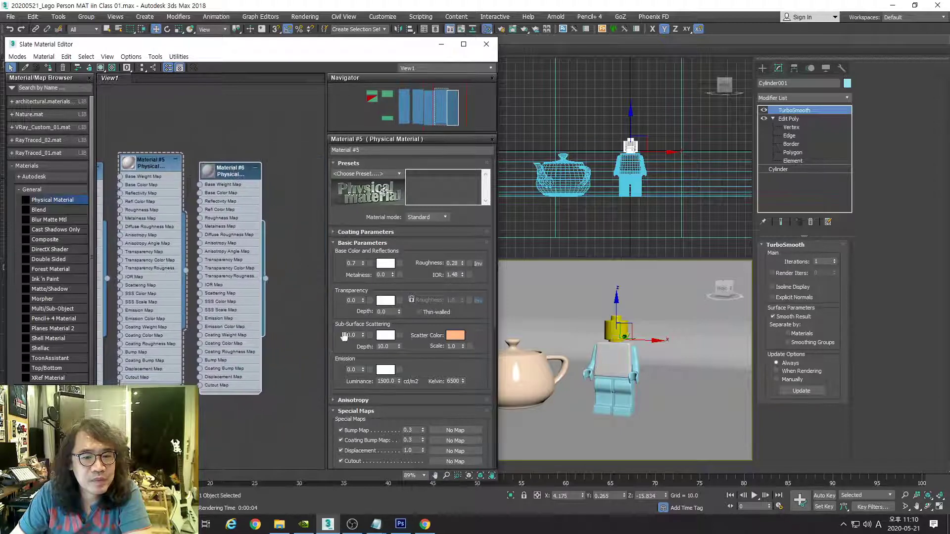
click(618, 369)
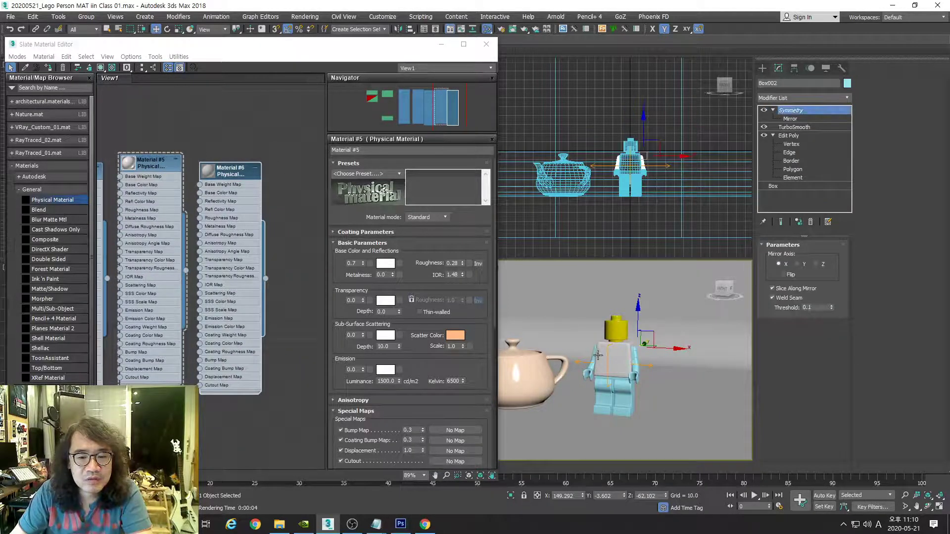
key(F4)
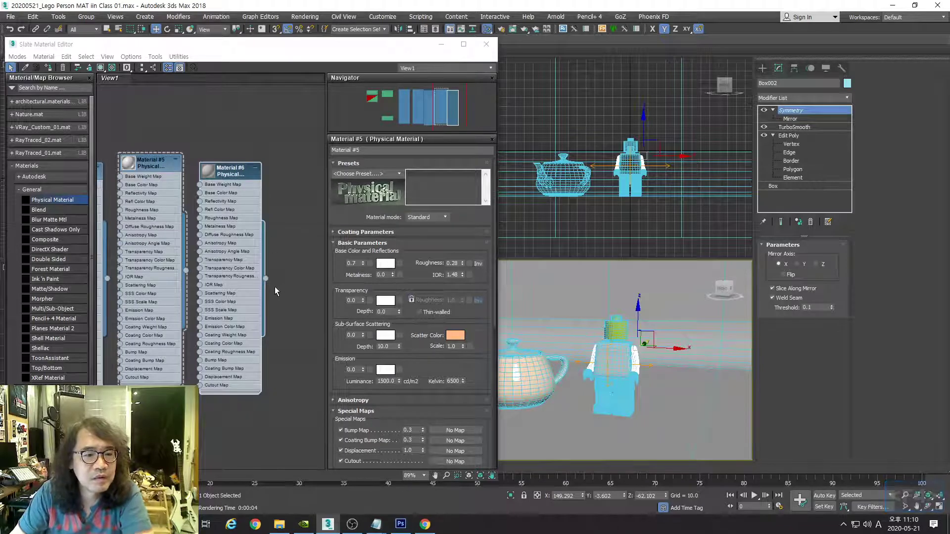
drag(266, 279, 638, 364)
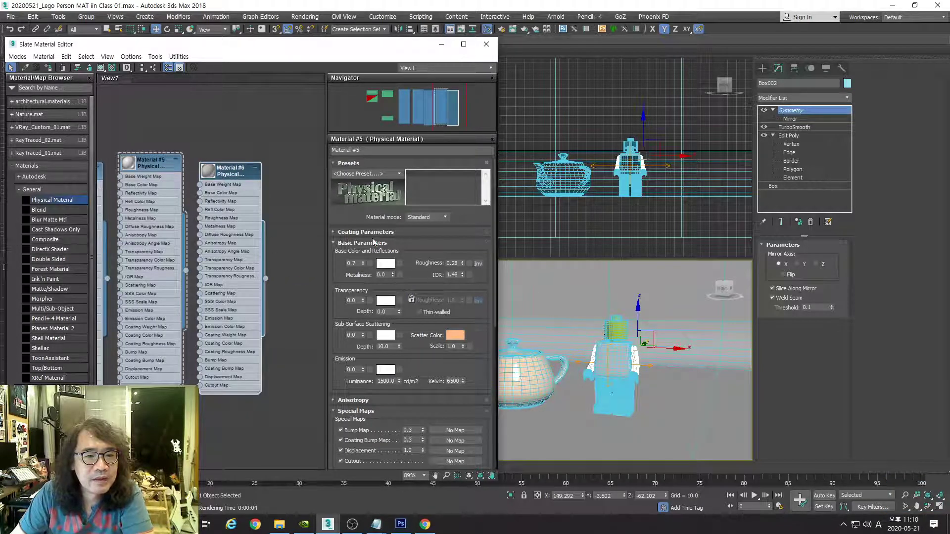
Step: Apply the Glossy Paint preset to the arms' Physical Material
double_click(231, 171)
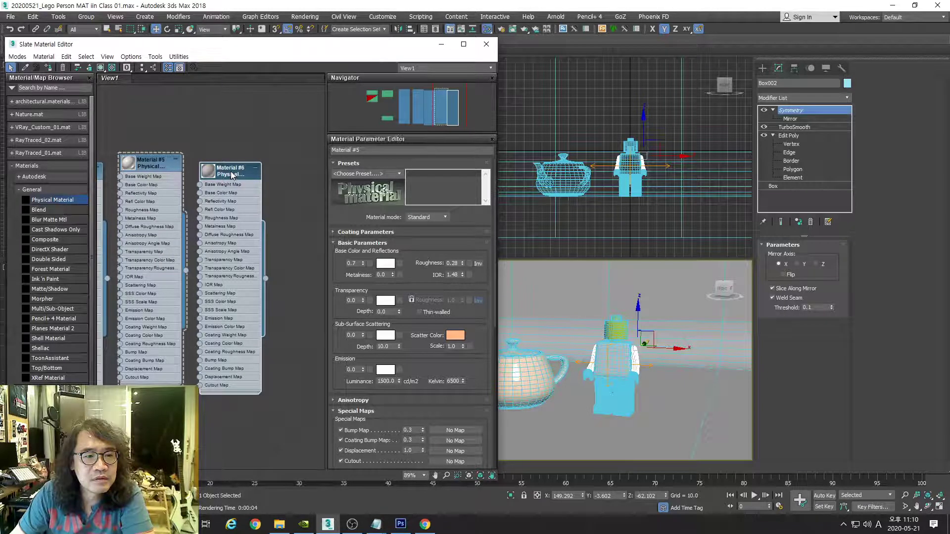
click(400, 174)
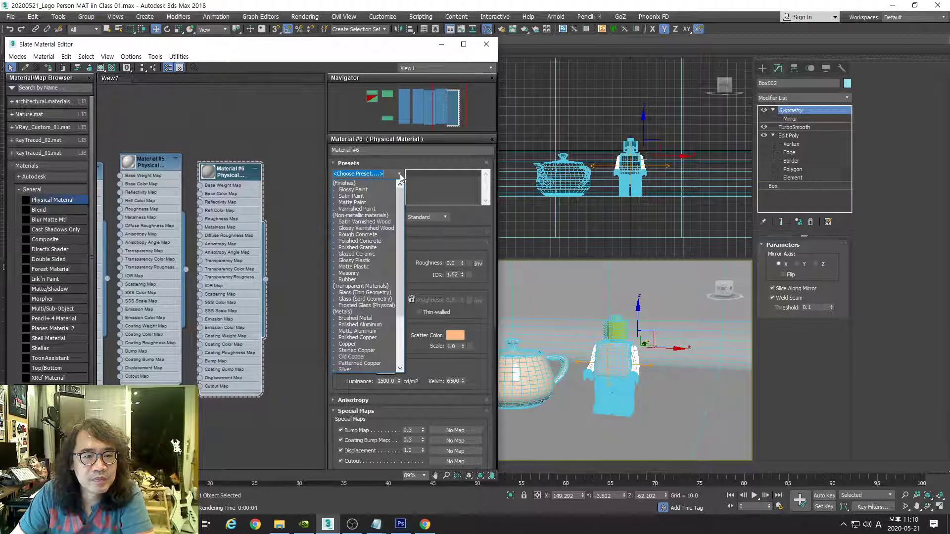
click(376, 194)
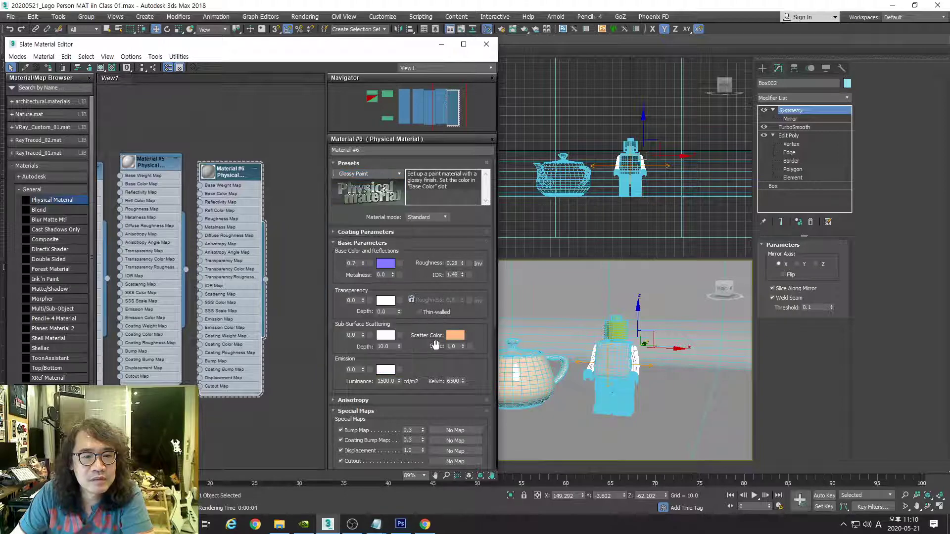
Step: Set the base color of the arms' material to a green with red 0.107, green 0.748 and blue 0.081
click(386, 263)
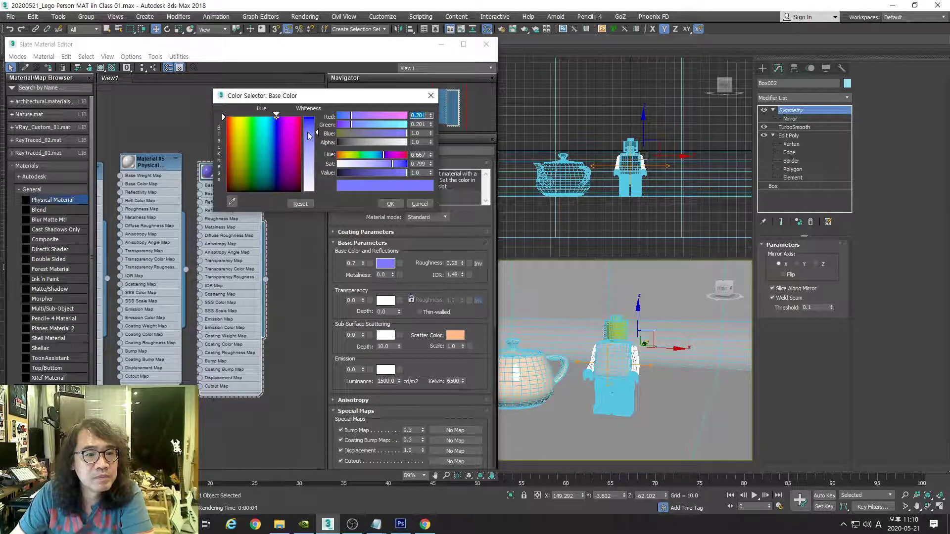
click(254, 123)
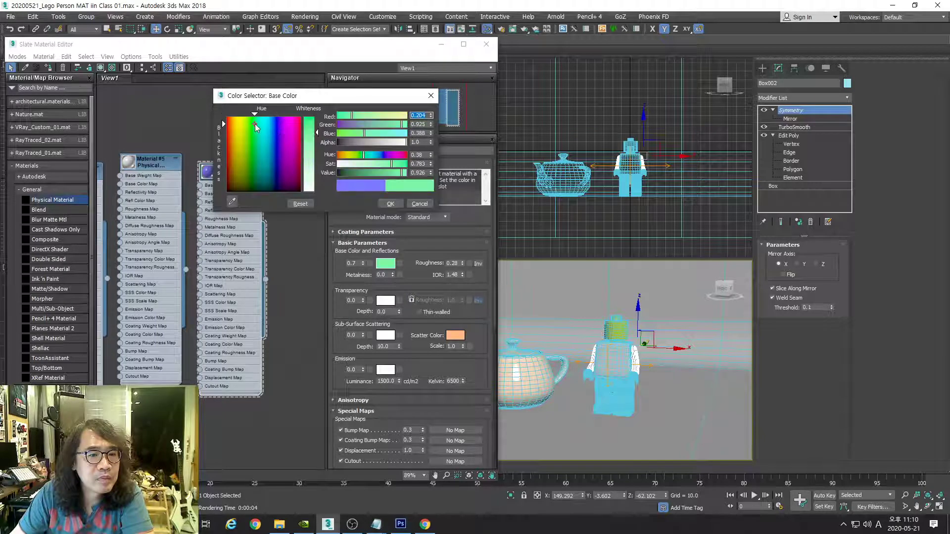
click(383, 173)
drag(380, 123, 406, 122)
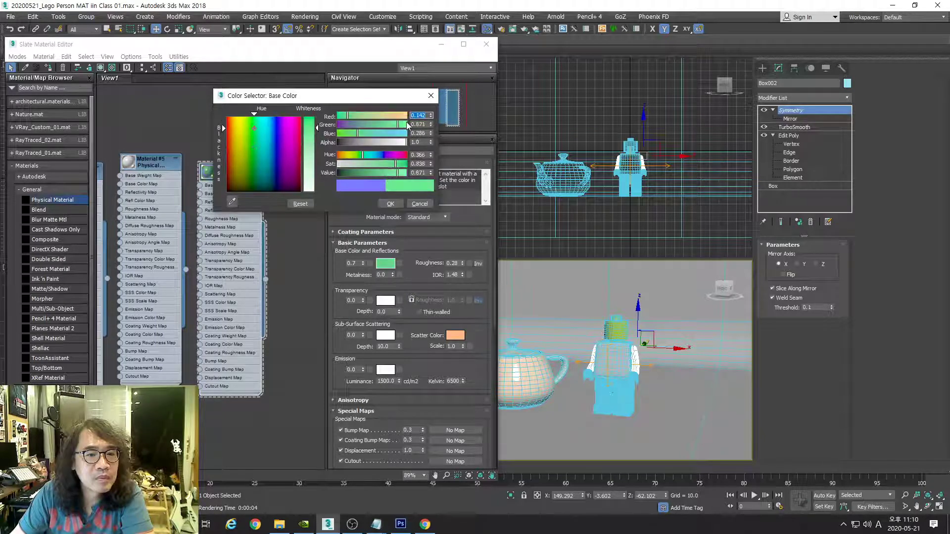
click(345, 134)
click(388, 173)
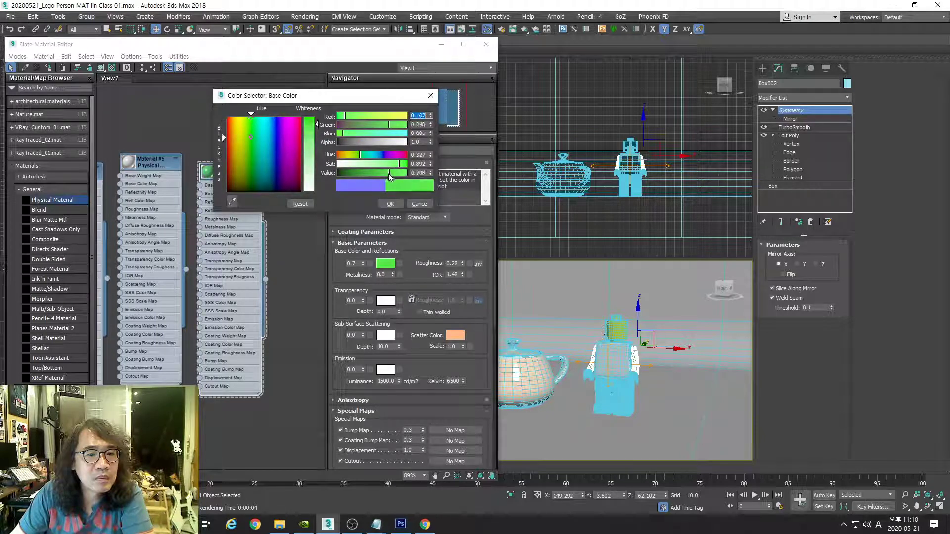
click(390, 203)
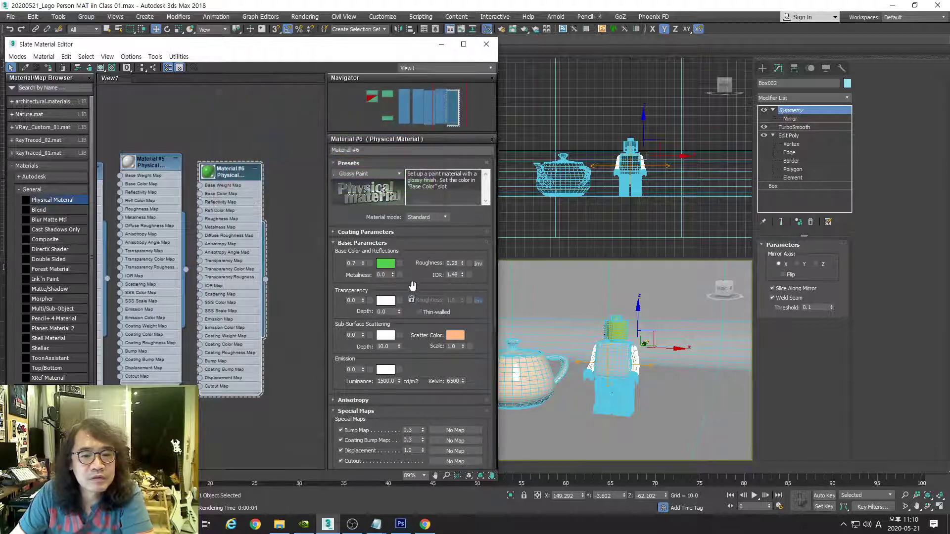
Step: Assign the head's yellow material to the figure's hands and turn off edged faces in the Perspective view
click(588, 377)
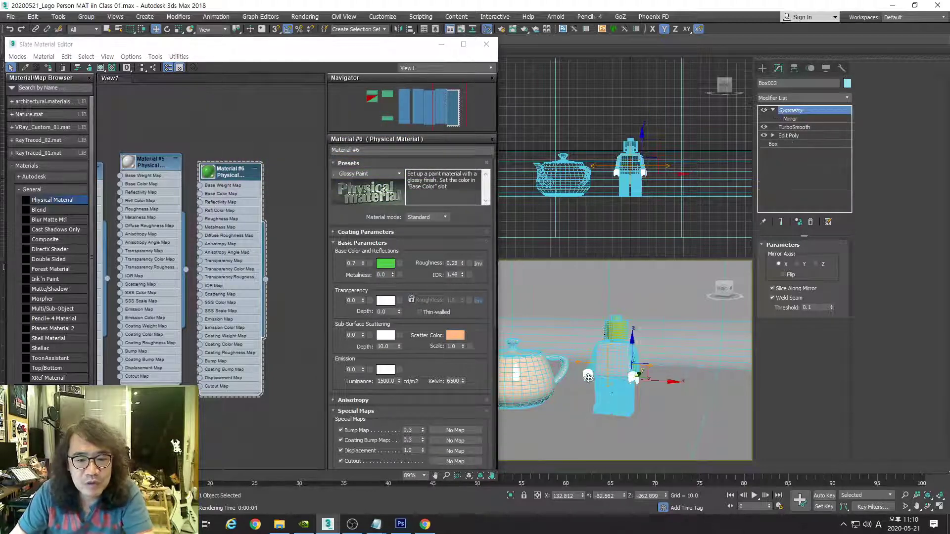
click(634, 382)
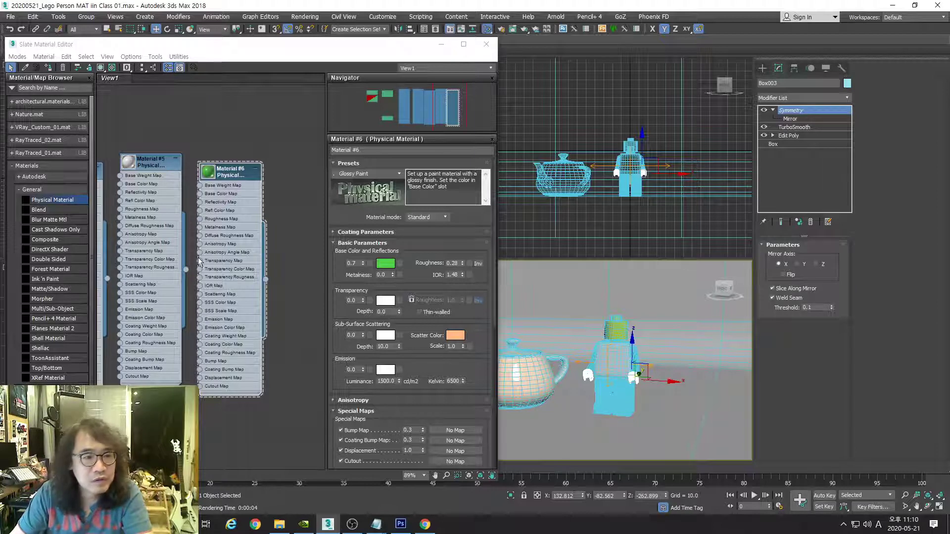
middle_drag(160, 131, 277, 142)
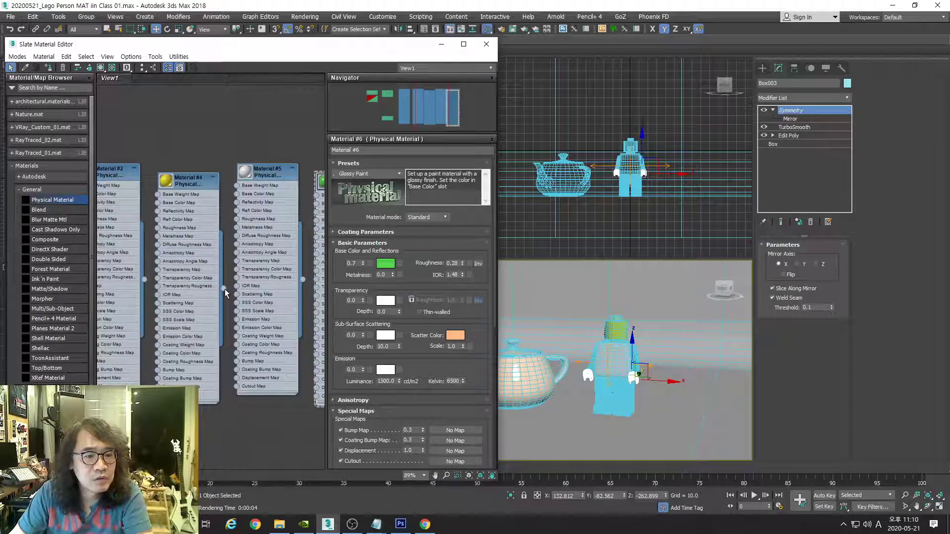
mouse_move(224, 289)
mouse_down()
mouse_move(517, 406)
mouse_move(587, 377)
mouse_up()
key(F4)
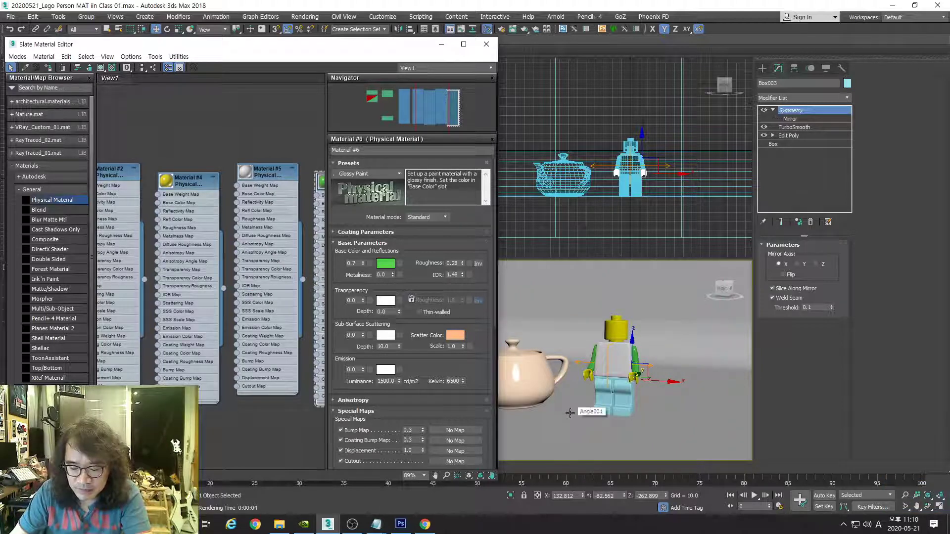
Step: Create another Physical Material next to the green one and assign it to the figure's two legs and the hip piece between them
middle_drag(317, 313, 158, 303)
drag(33, 202, 271, 165)
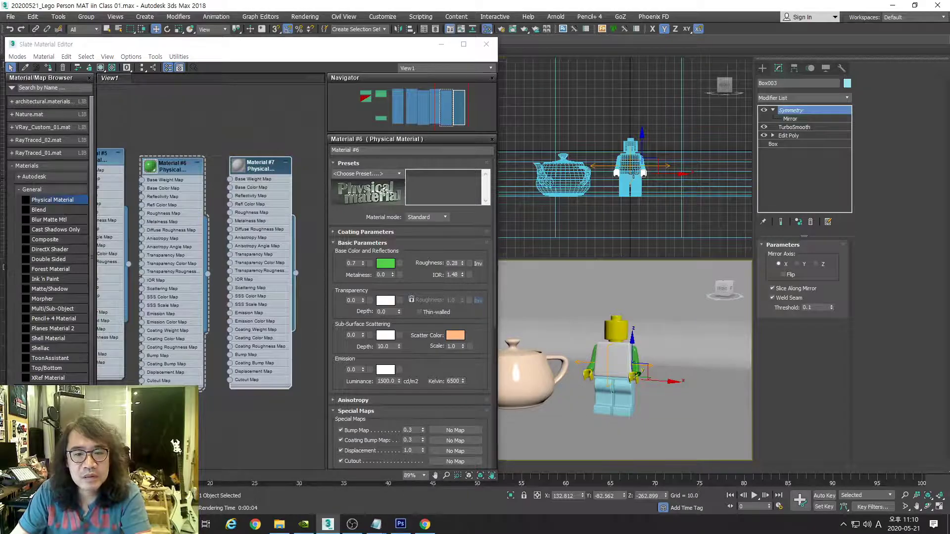
scroll(626, 149, up, 8)
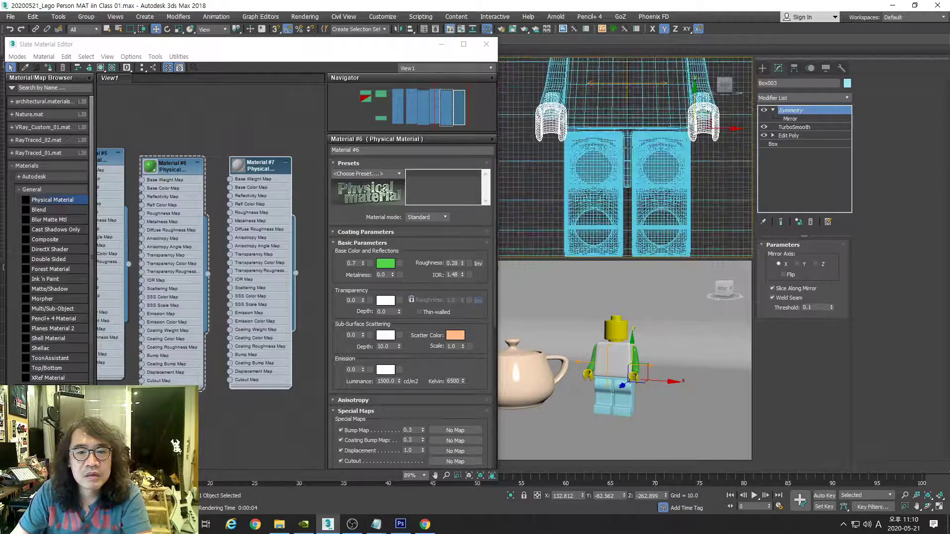
click(628, 149)
ctrl+click(652, 154)
ctrl+click(607, 154)
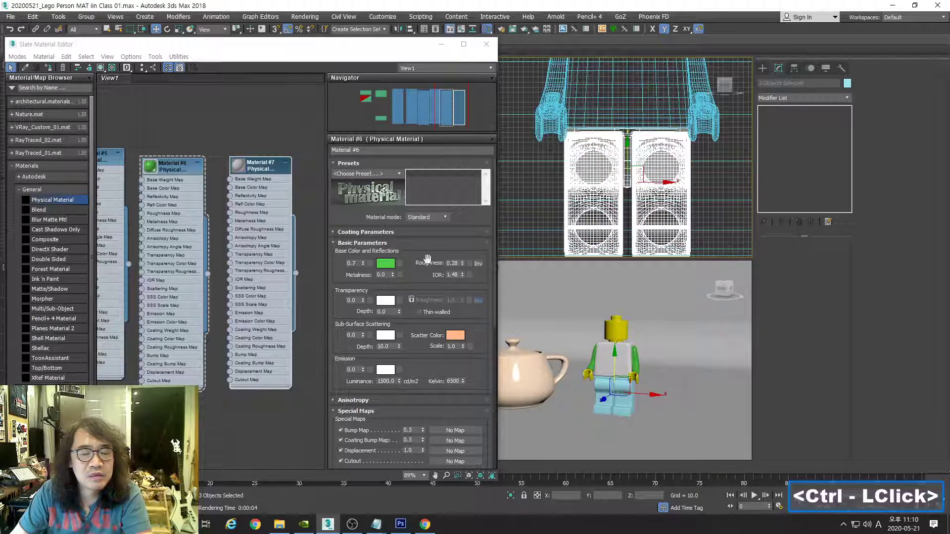
right_click(295, 274)
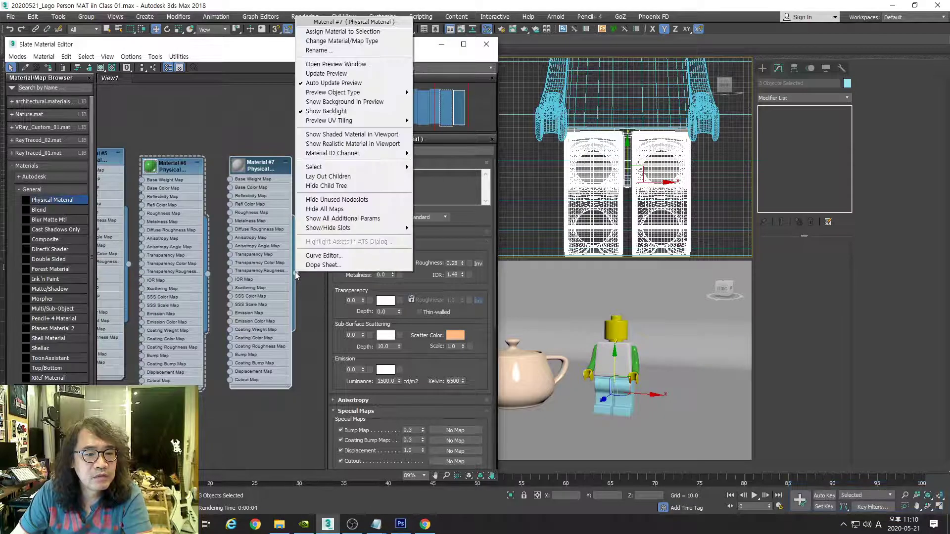
click(338, 32)
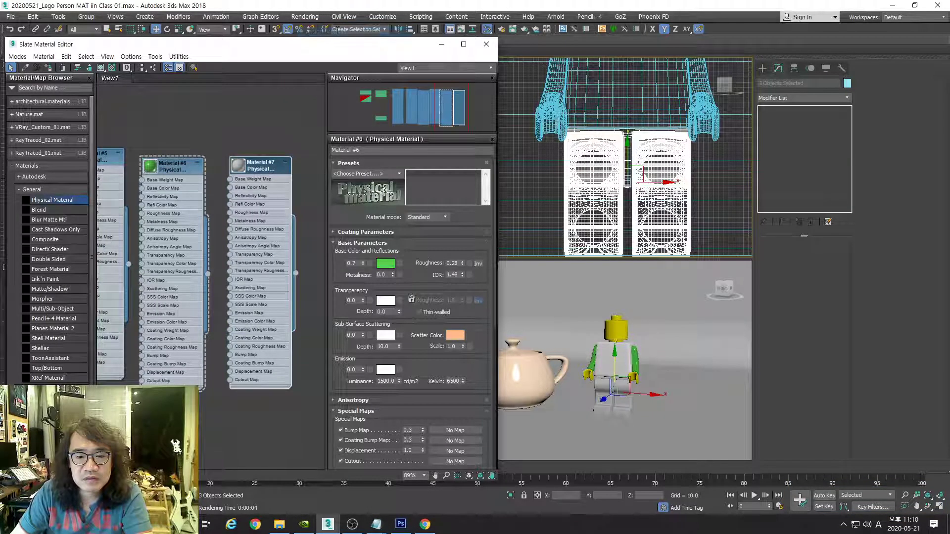
Step: Apply the Satin Paint preset to the legs' material
double_click(261, 170)
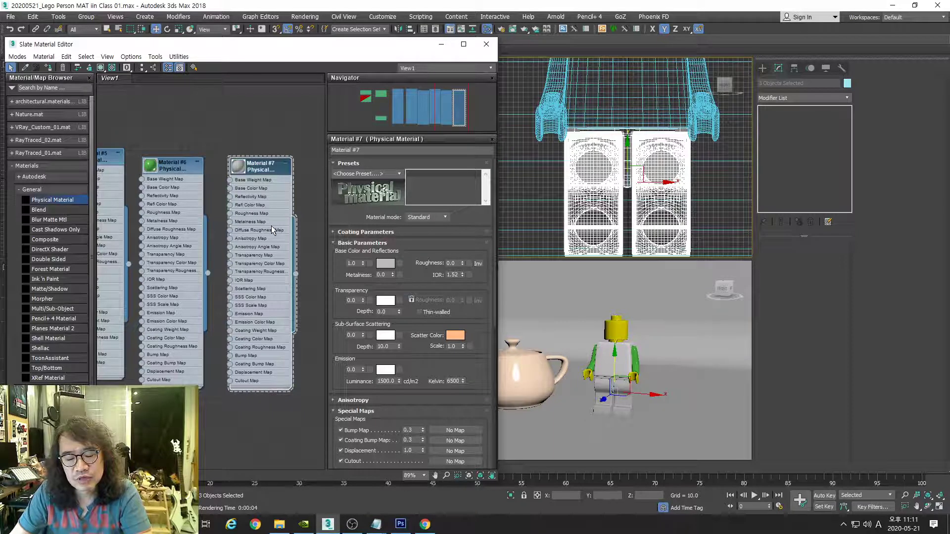
click(399, 174)
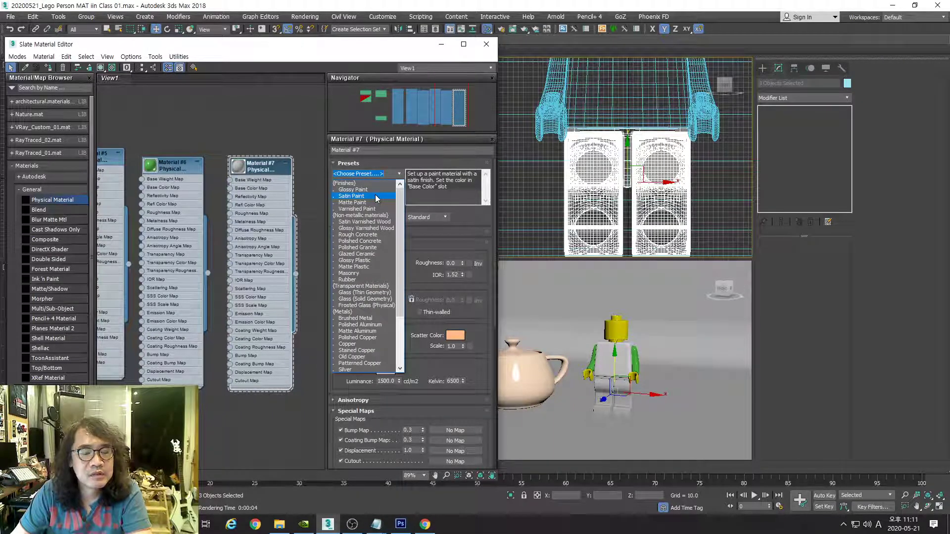
click(374, 198)
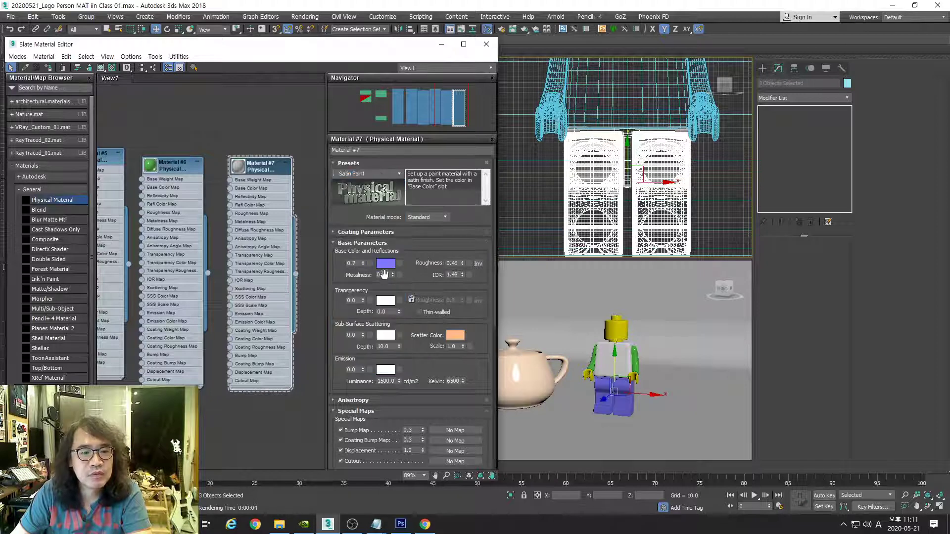
Step: Set the base color of the legs' material to a beige with red 0.763, green 0.712 and blue 0.547
click(387, 264)
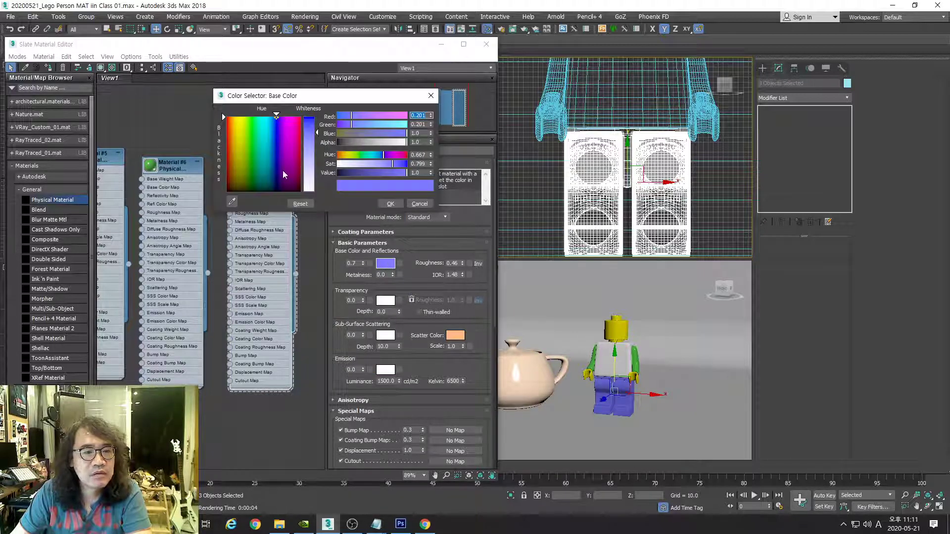
click(234, 122)
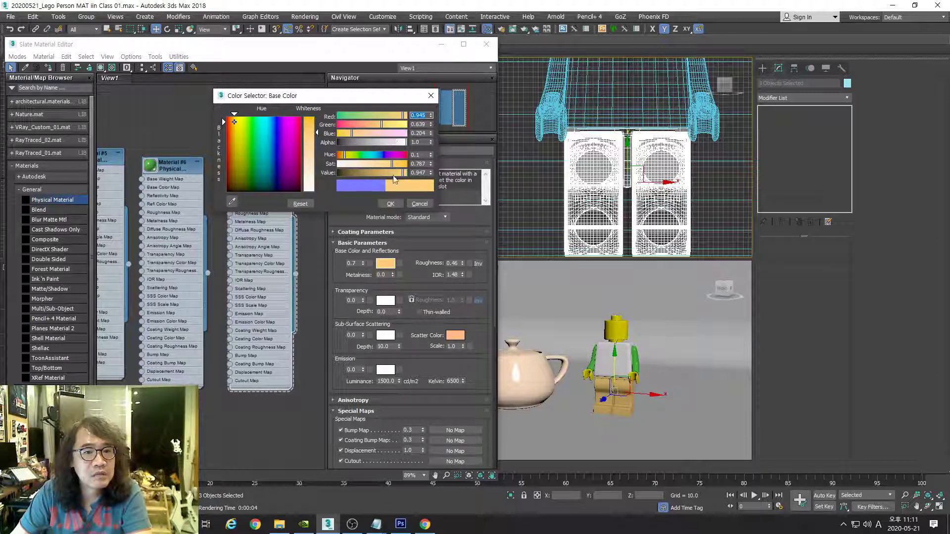
click(405, 173)
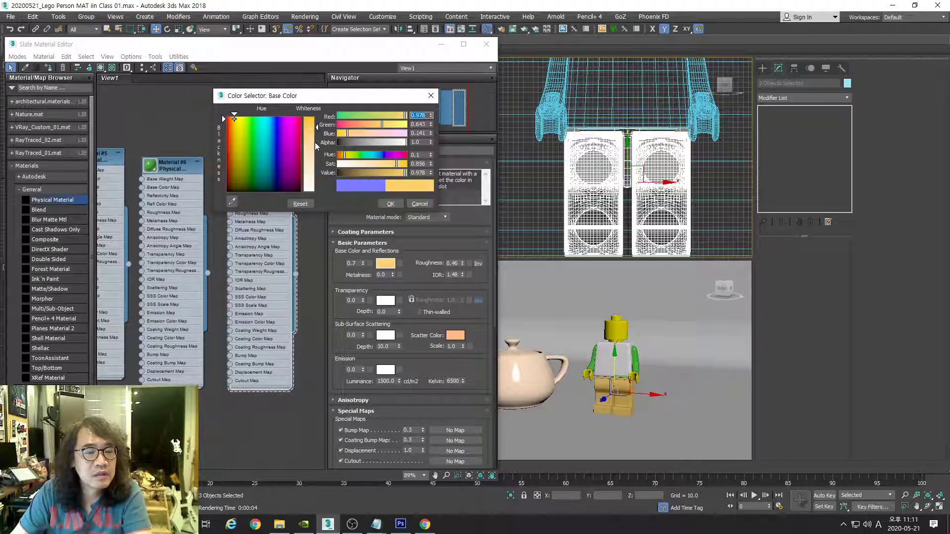
click(309, 127)
click(387, 125)
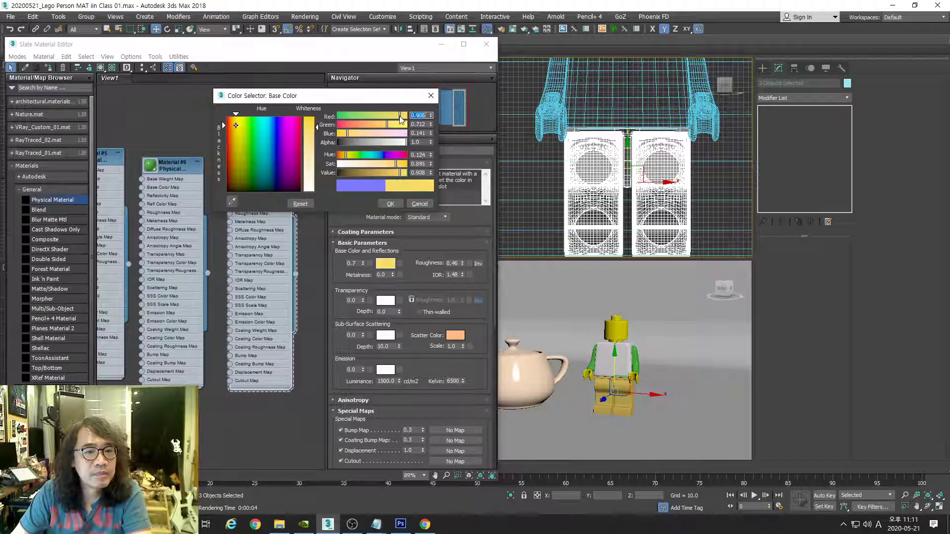
click(399, 117)
click(391, 117)
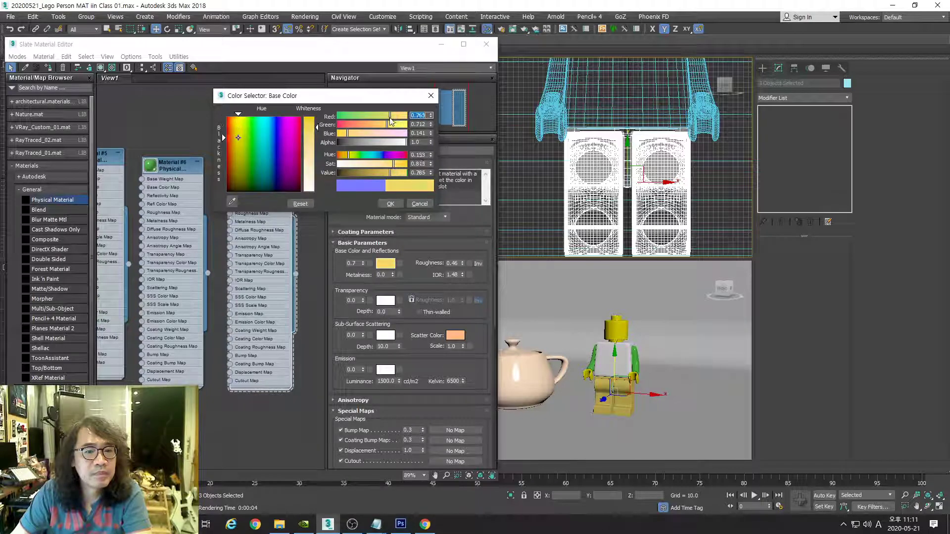
click(375, 134)
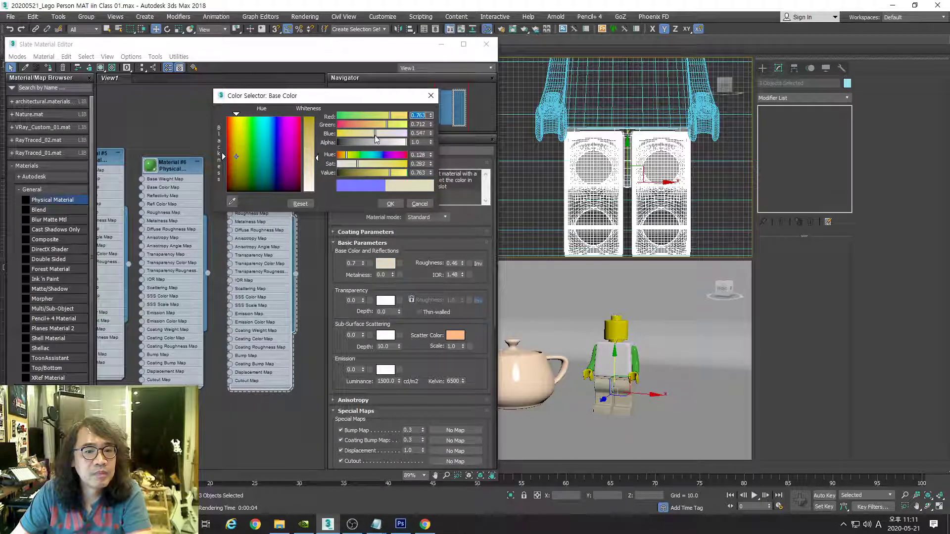
click(390, 204)
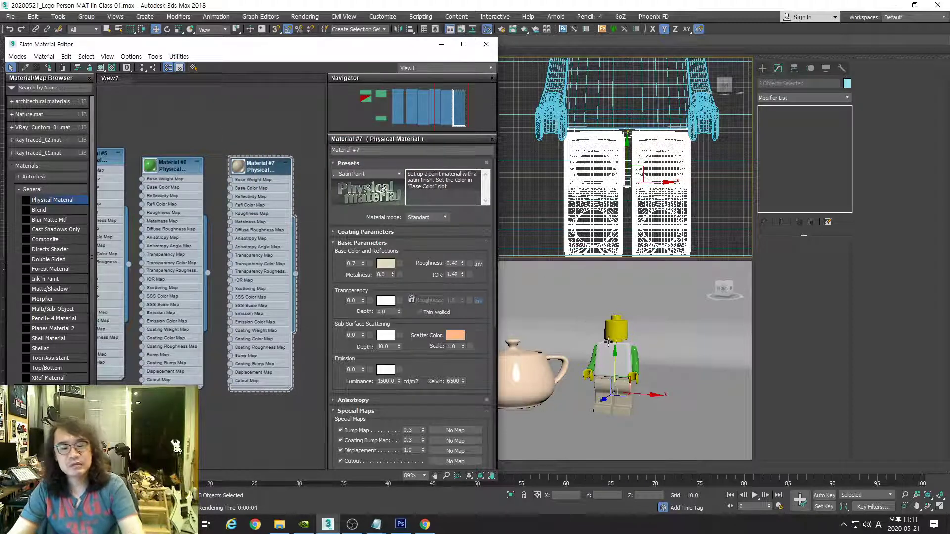
Step: Zoom in slightly on the Perspective view, render it to check the figure's new materials, and close the render window
key(alt+z)
drag(613, 349, 613, 336)
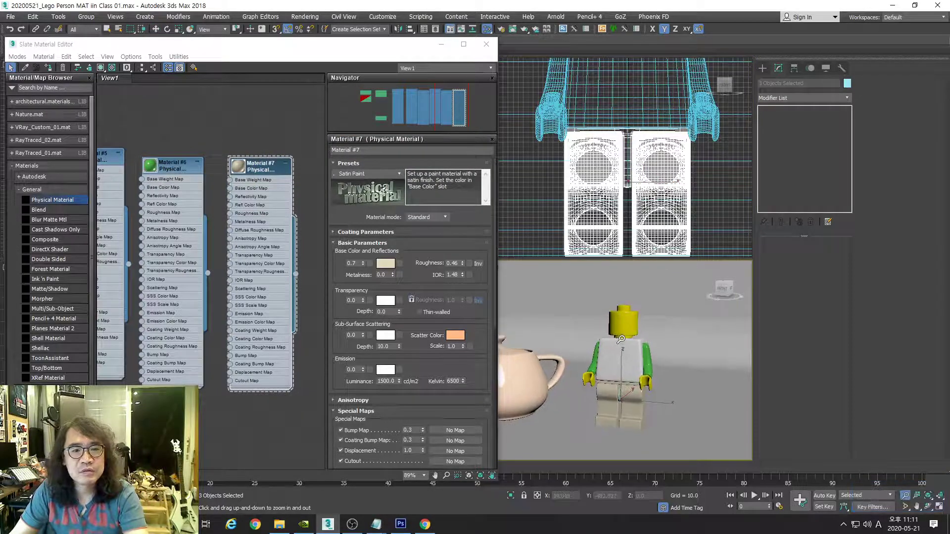
click(513, 29)
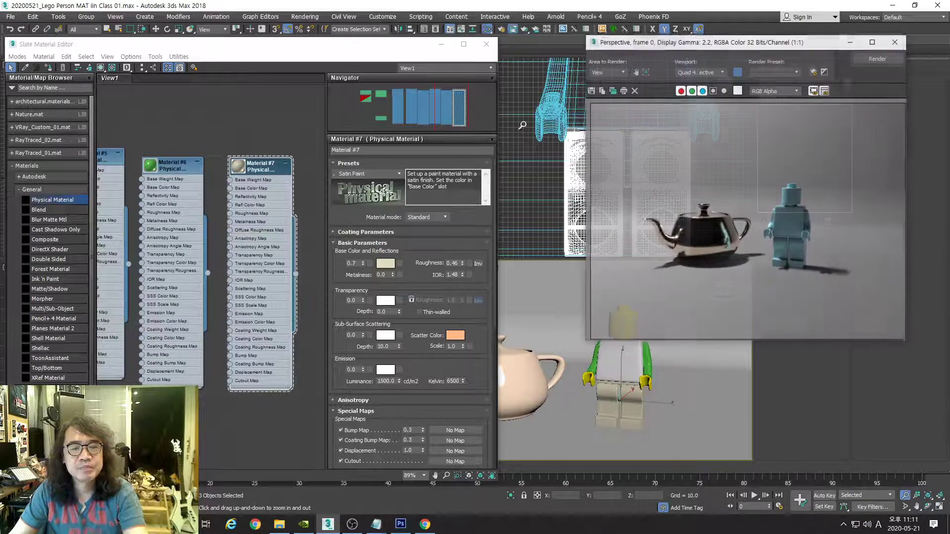
click(865, 57)
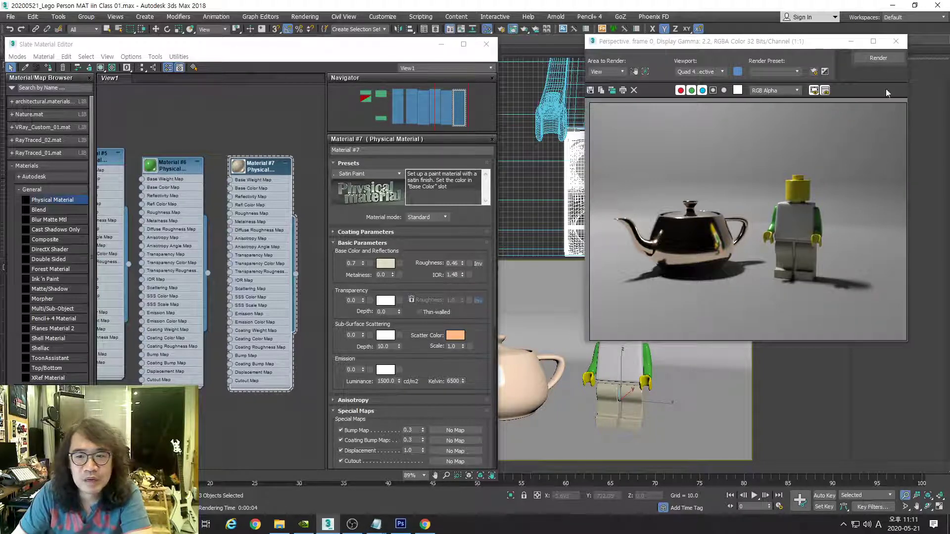
click(896, 41)
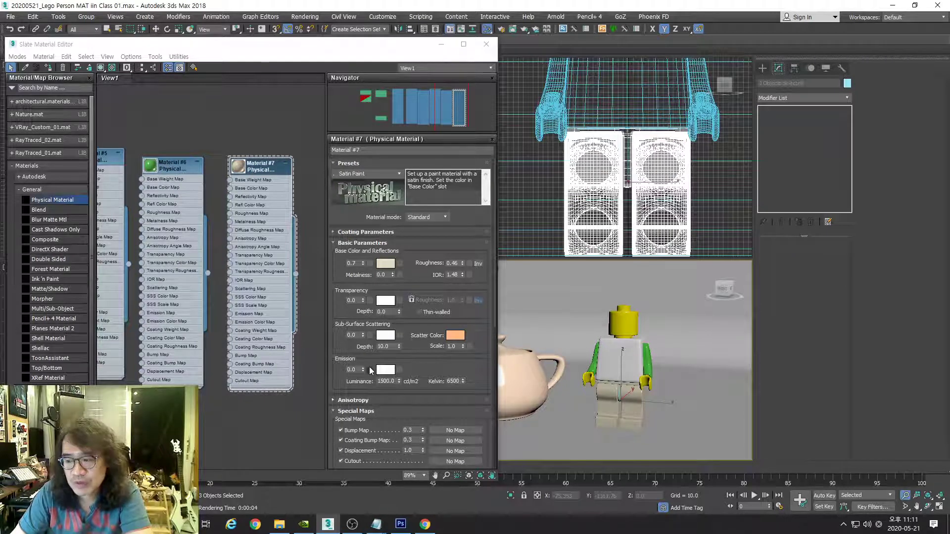
Step: Open the white torso material's parameters and set its base color weight to 1.0
drag(421, 372, 422, 336)
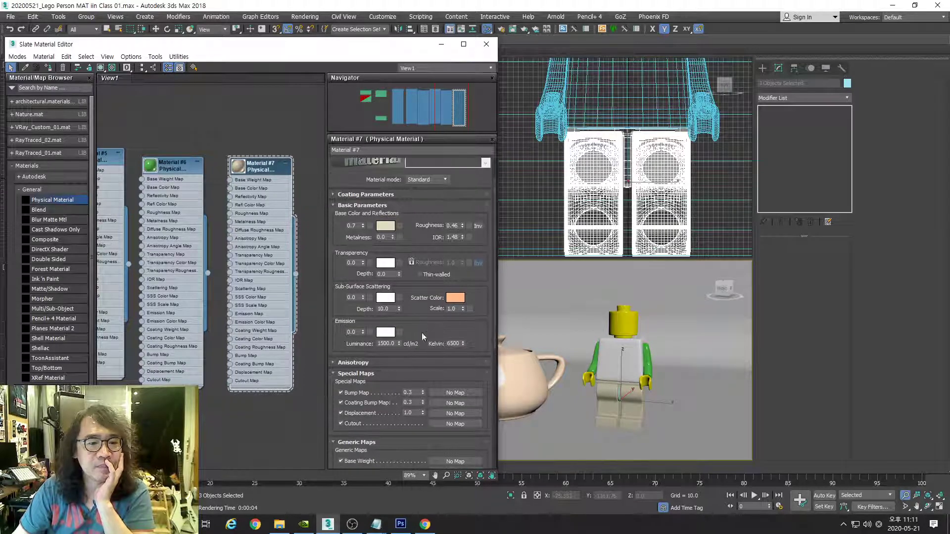
middle_drag(182, 205, 258, 216)
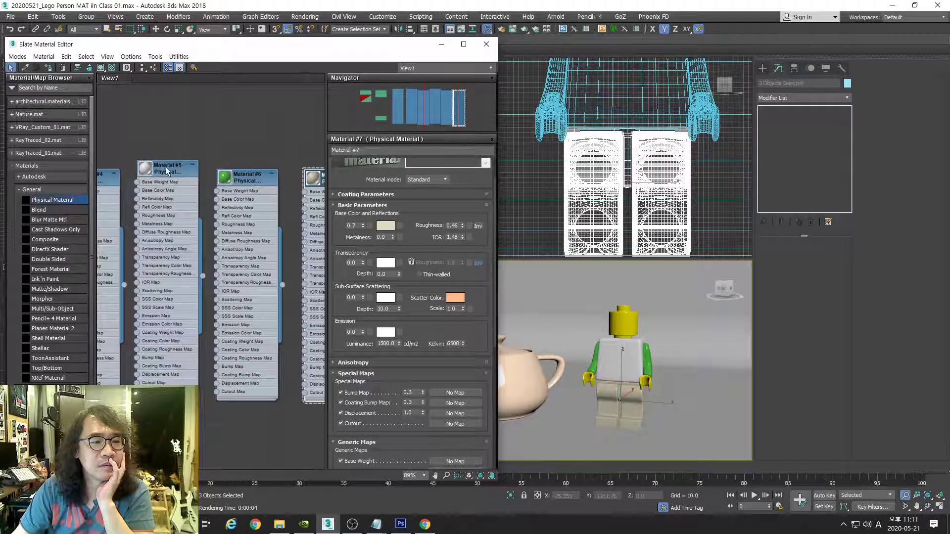
click(166, 168)
double_click(168, 171)
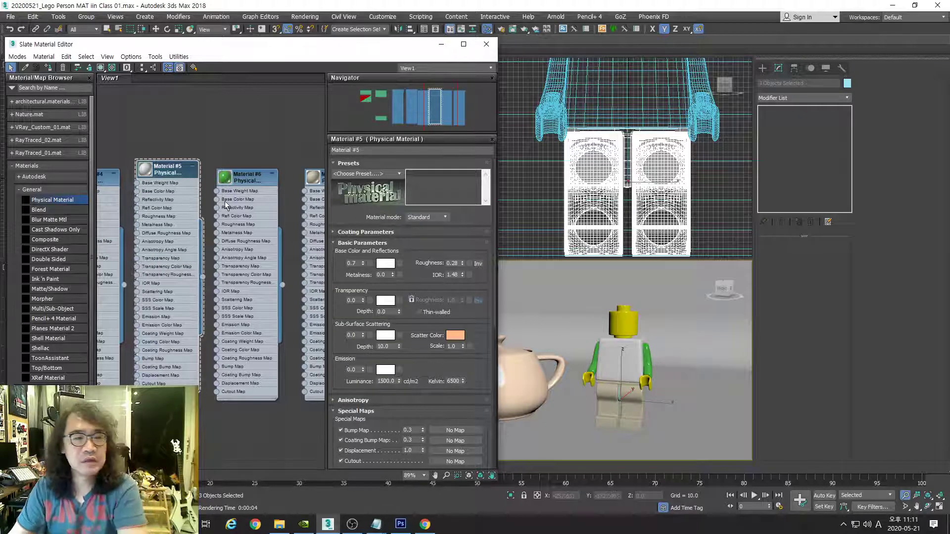
click(352, 264)
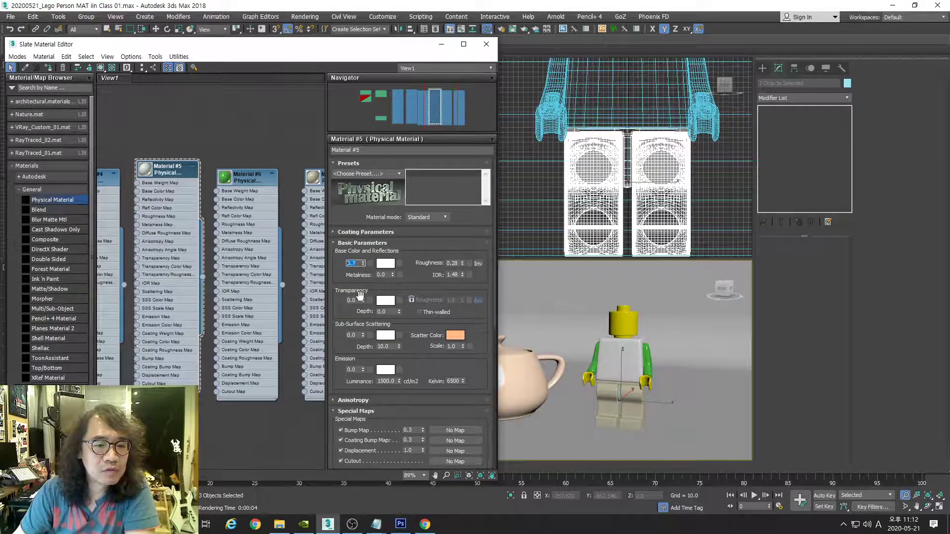
text(1)
key(Return)
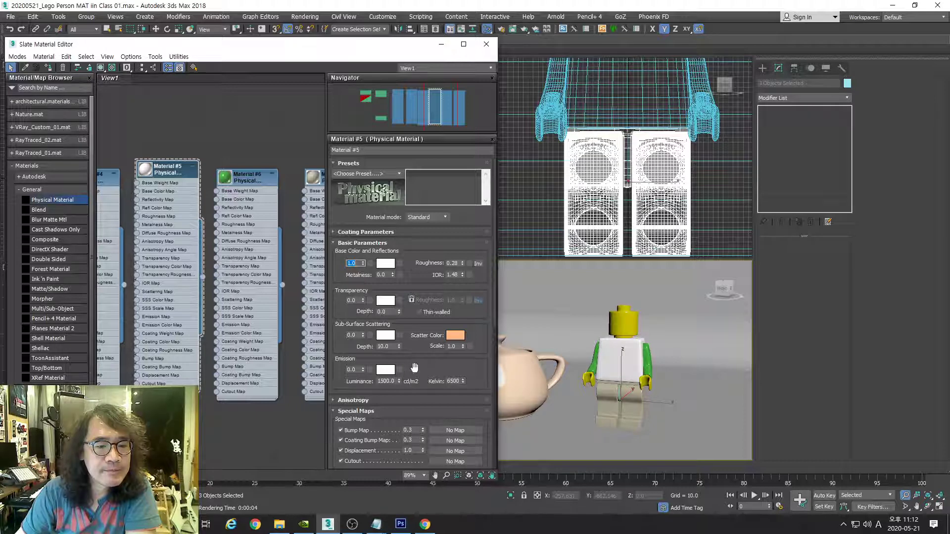
Step: Set the torso material's emission weight to 0.5 and render the Perspective view to check the brightness
scroll(415, 368, down, 2)
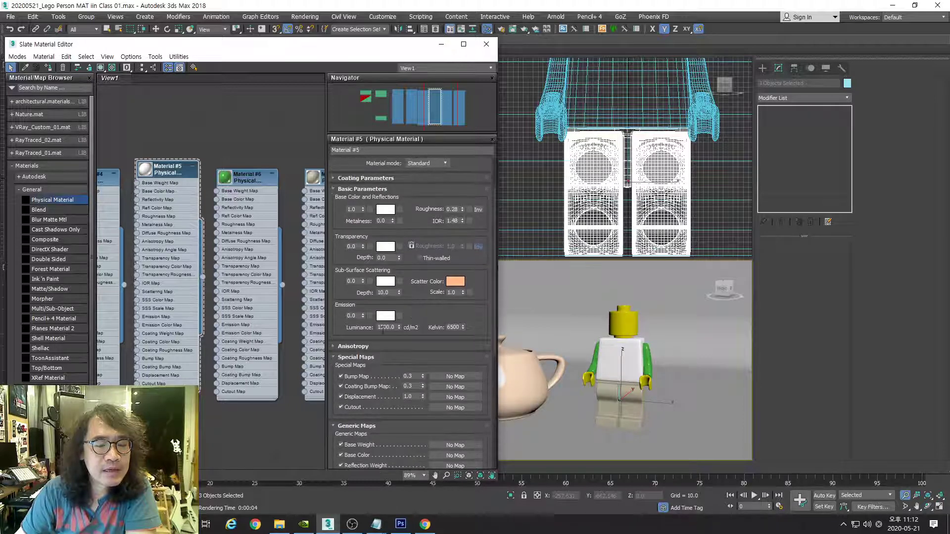
drag(357, 316, 327, 325)
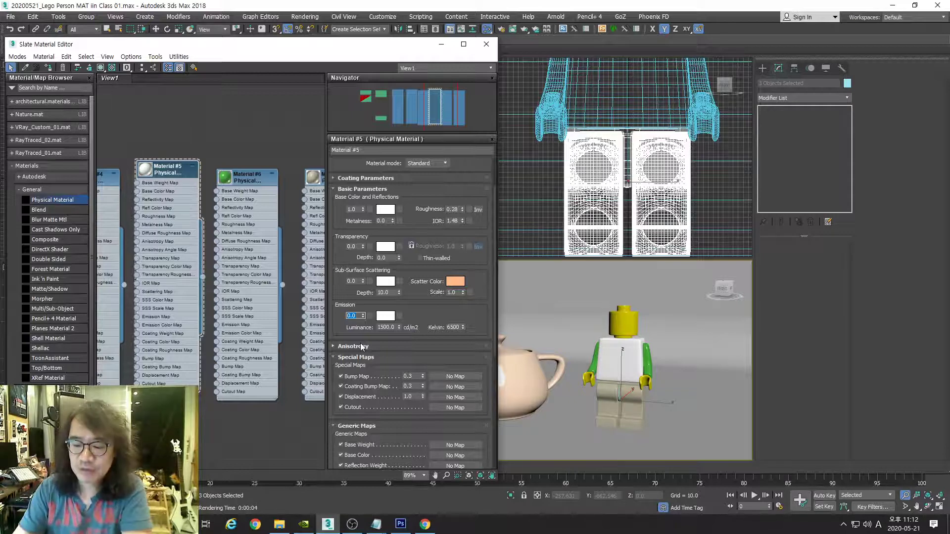
text(.5)
key(Return)
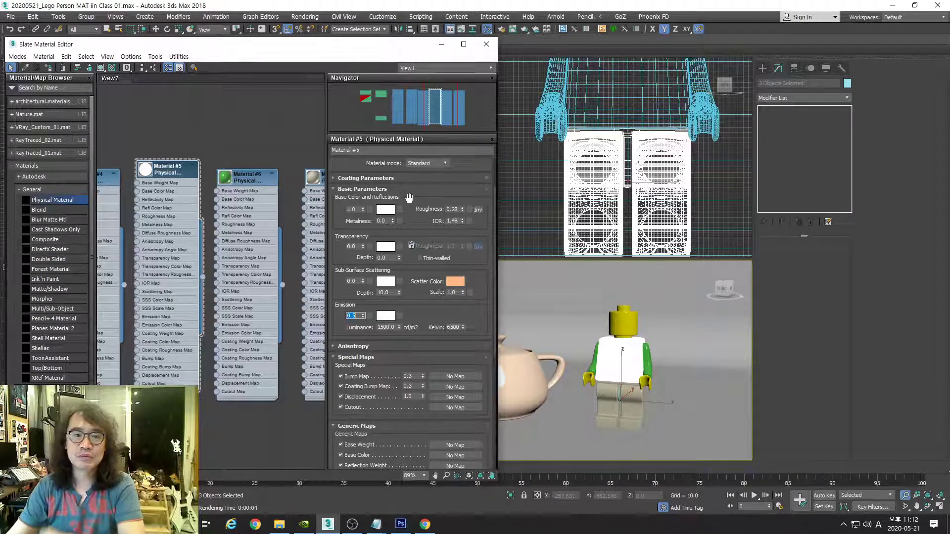
click(513, 30)
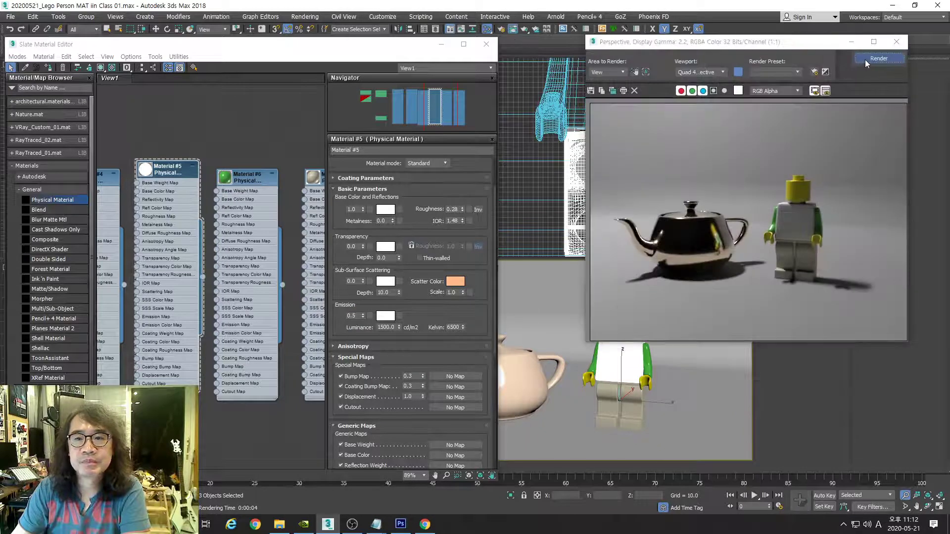
click(863, 60)
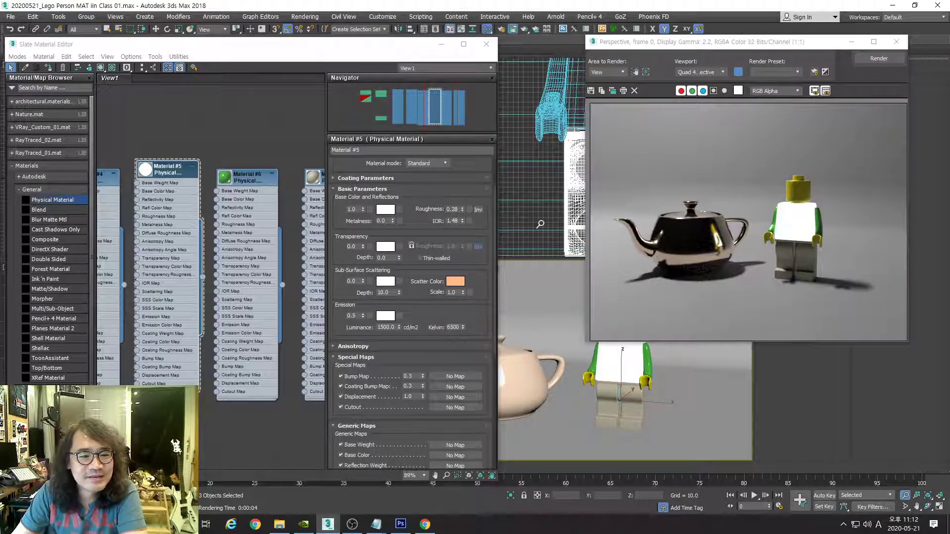
Step: Lower the torso material's emission weight to 0.1 and render the view again
double_click(358, 316)
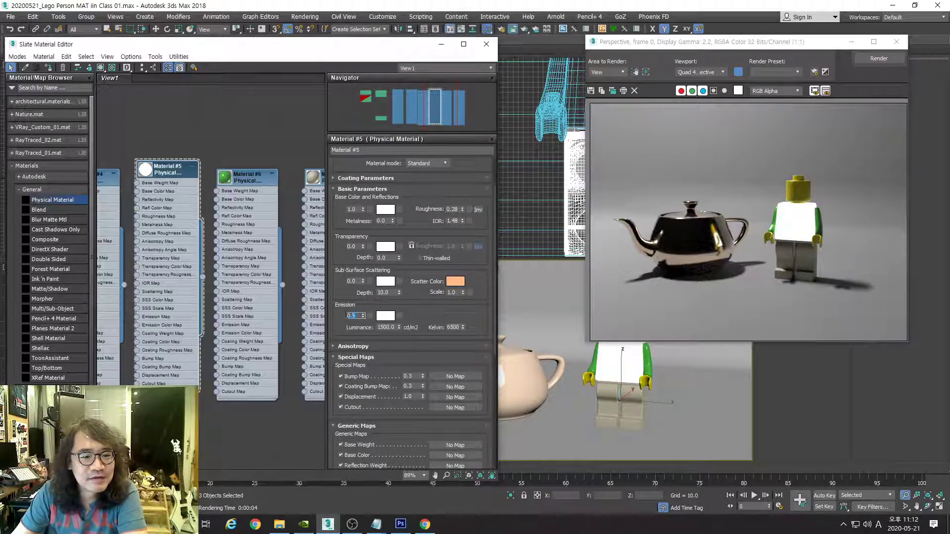
text(.1)
key(Return)
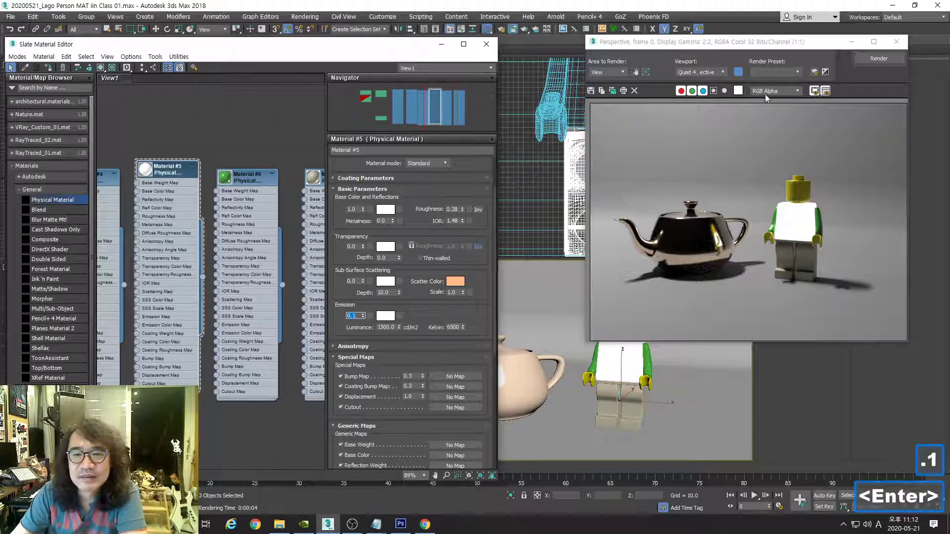
click(870, 58)
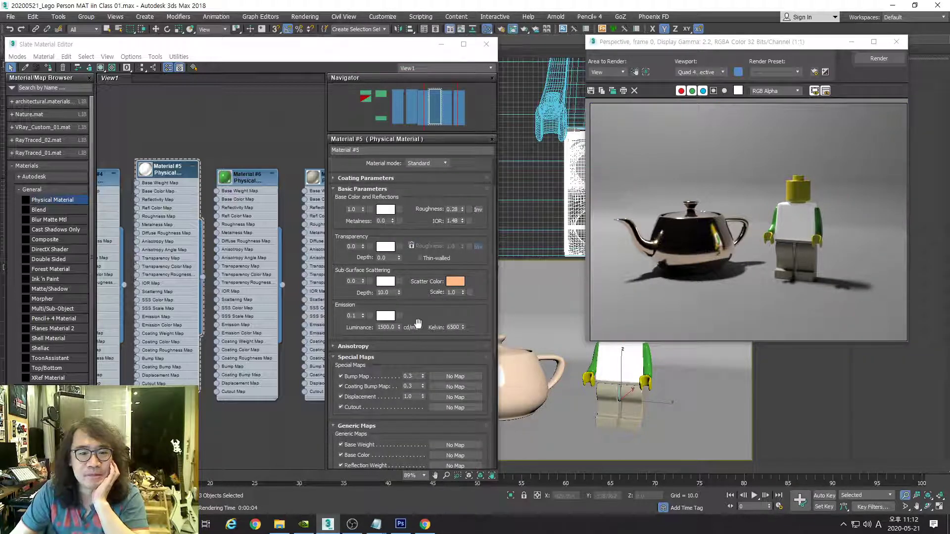
Step: Set the torso material's emission weight to 0.05, render the view again, and reposition the render window
double_click(352, 315)
text(.05)
key(Return)
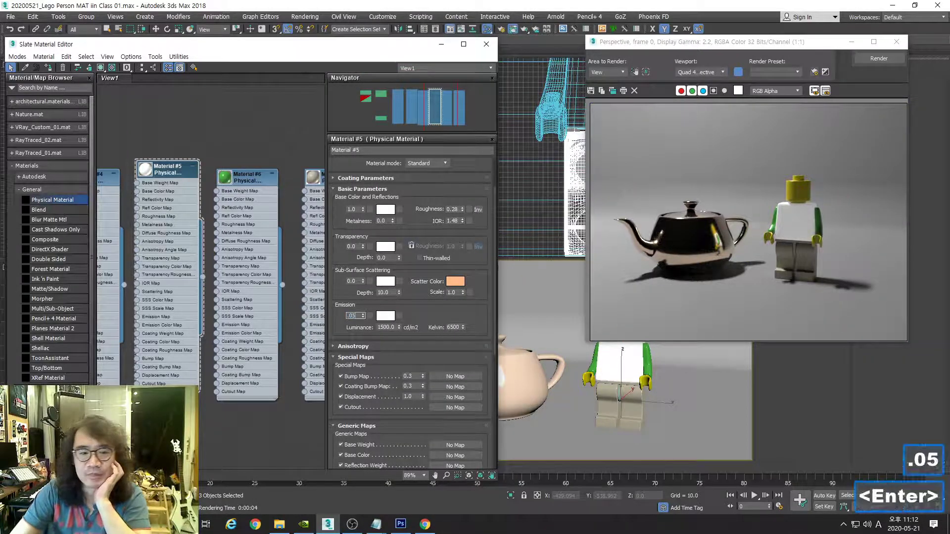
click(878, 58)
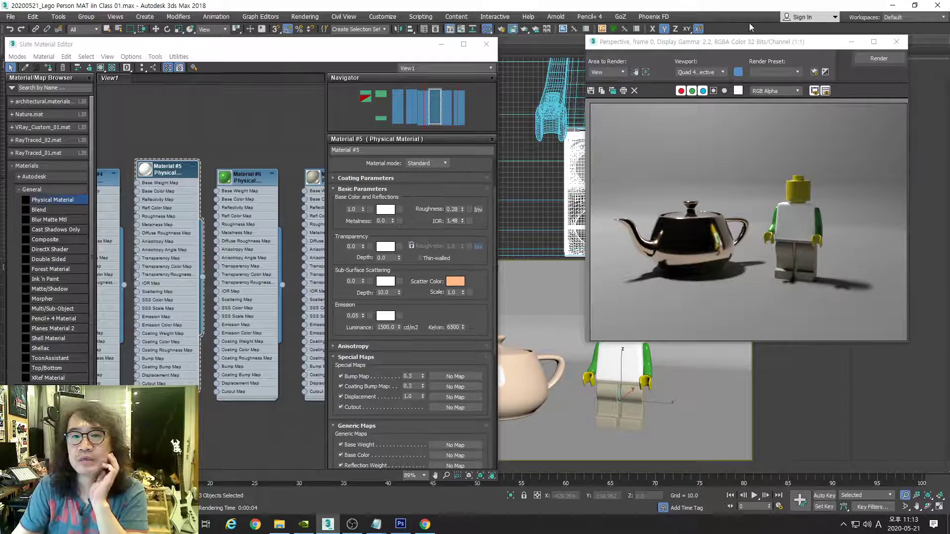
drag(757, 43, 818, 100)
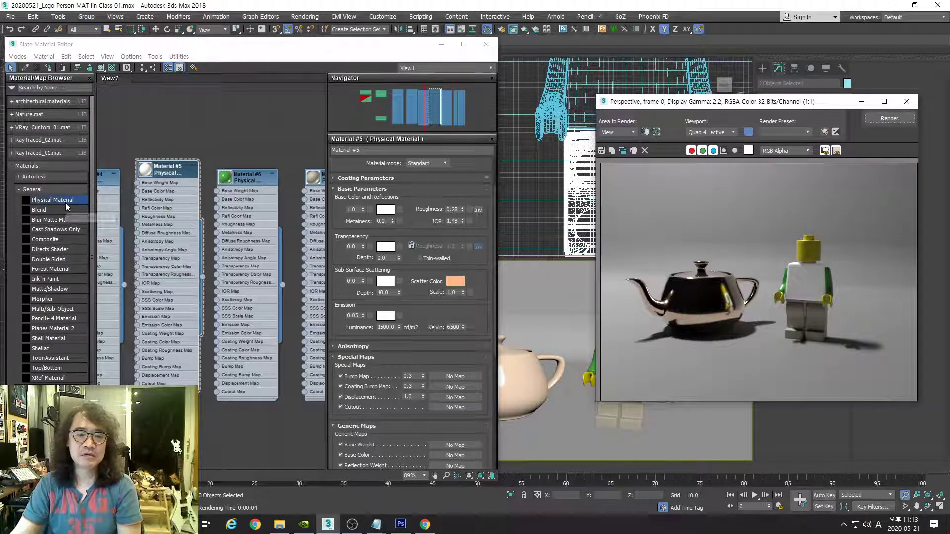
Step: Open the render setup, review the available renderers, and keep Arnold selected
click(503, 31)
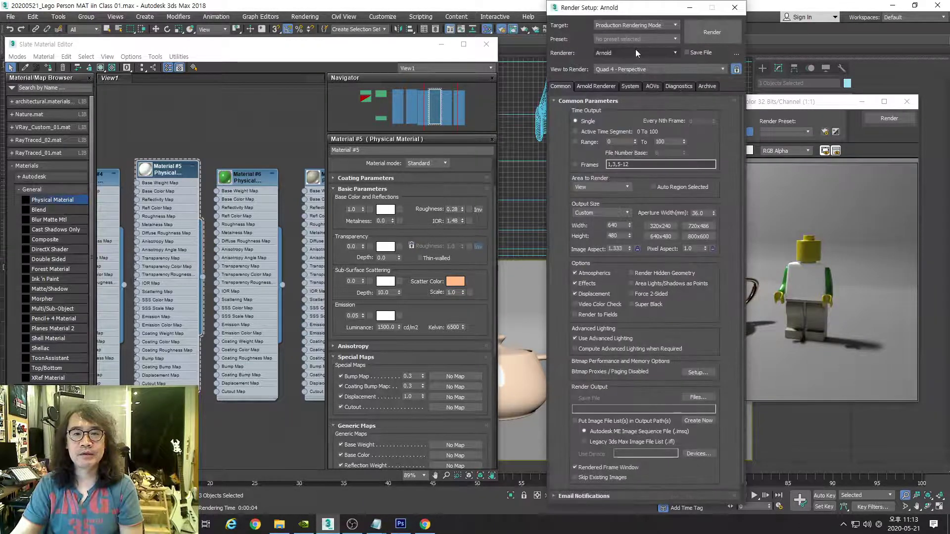
click(641, 53)
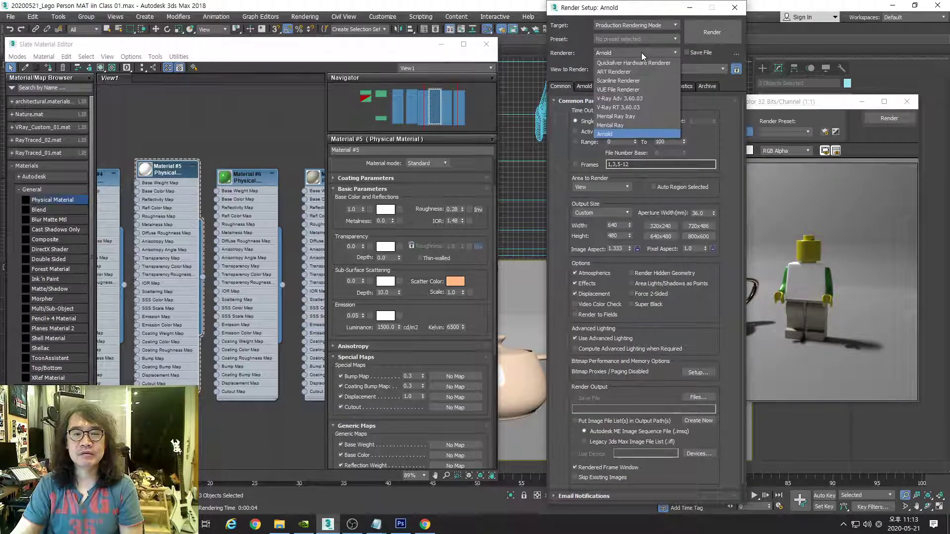
click(616, 135)
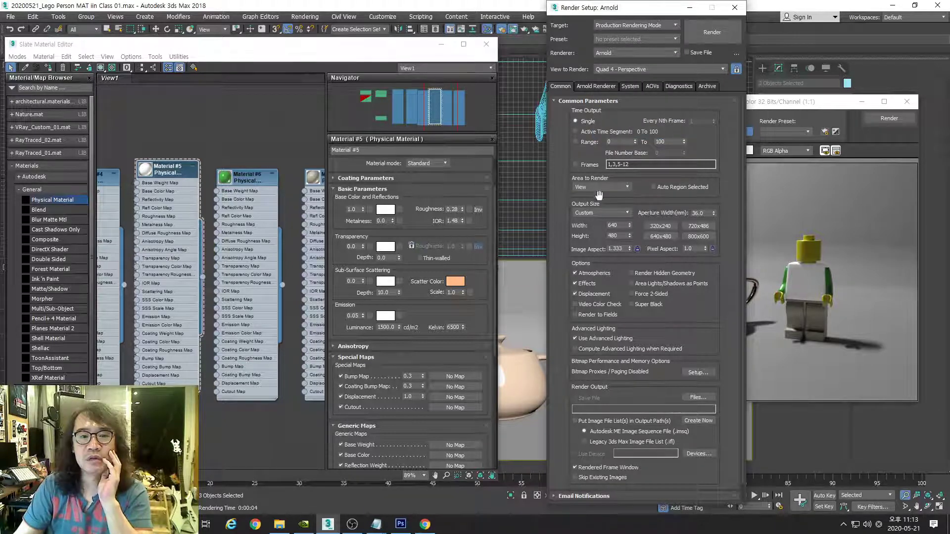
Step: Try the 320x240 render output size, then restore it to 640x480
click(663, 227)
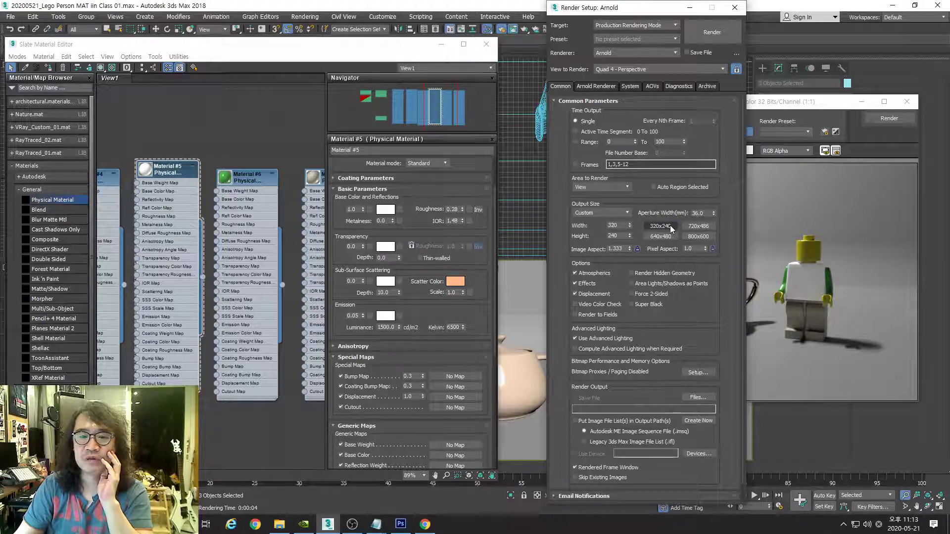
double_click(613, 225)
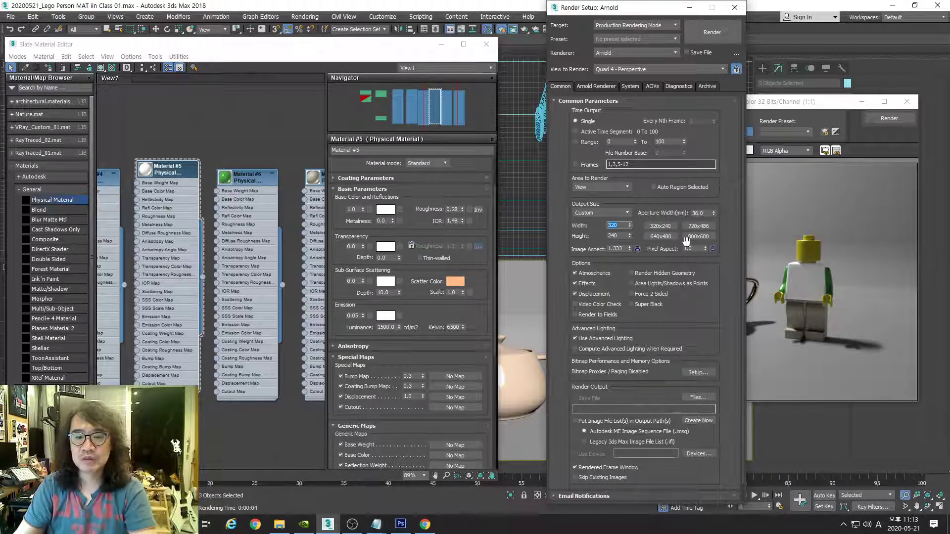
click(666, 239)
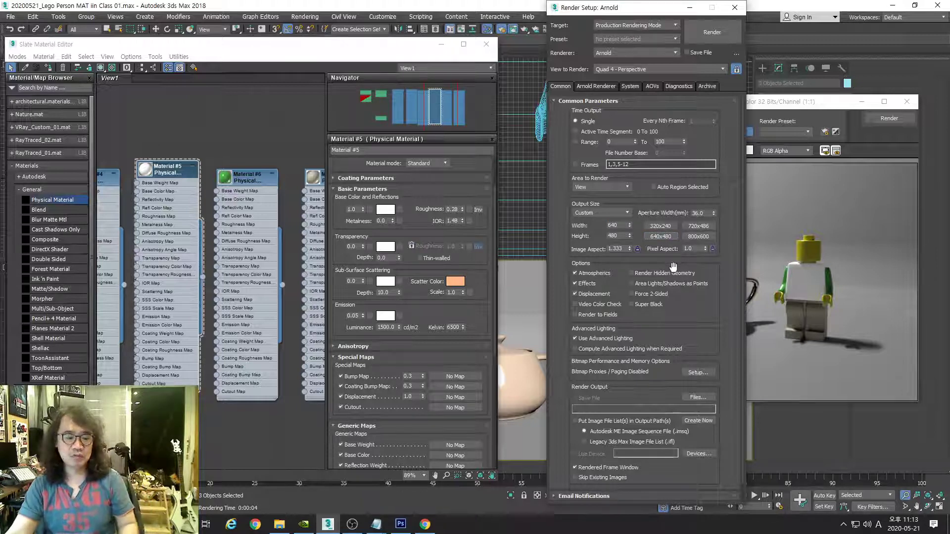